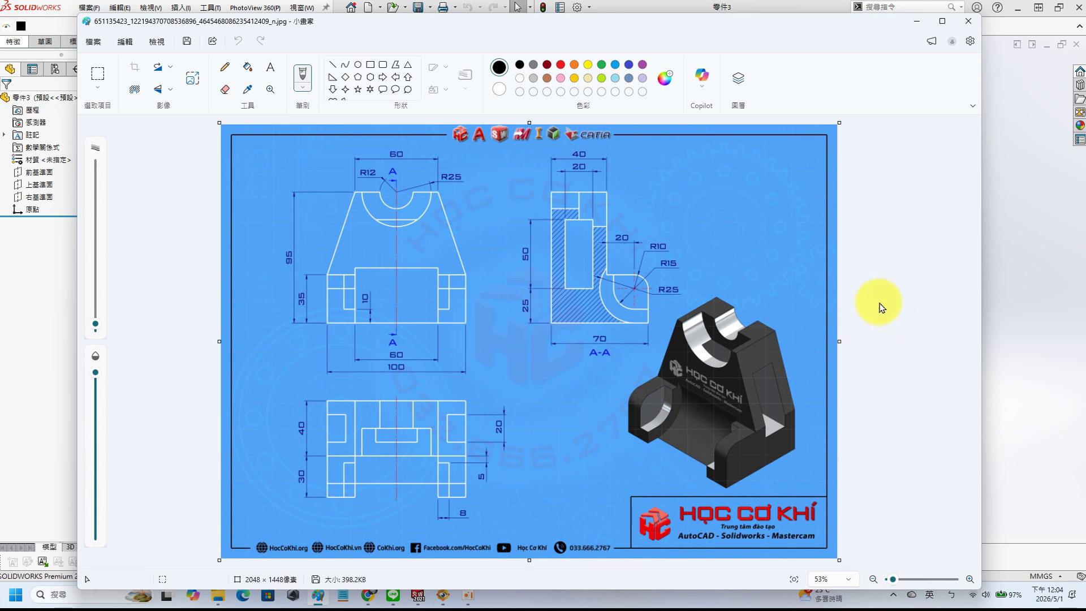
- Move the reference drawing aside and sketch on the Front Plane a closed six-sided outline with sloped shoulders and a top edge about 86 mm long
left_click_drag(583, 24, 0, 25)
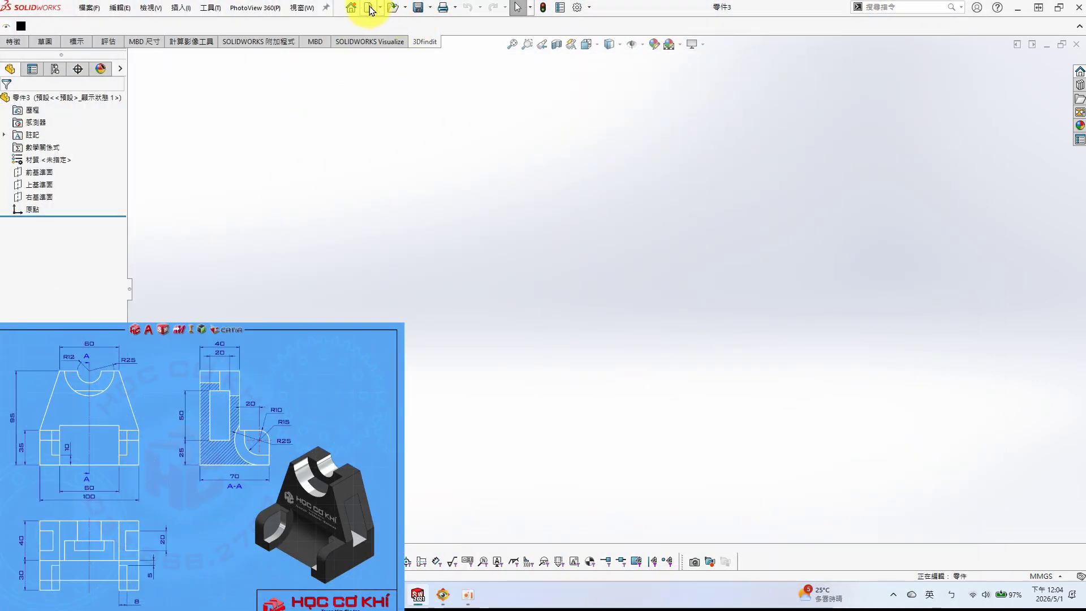
left_click(38, 172)
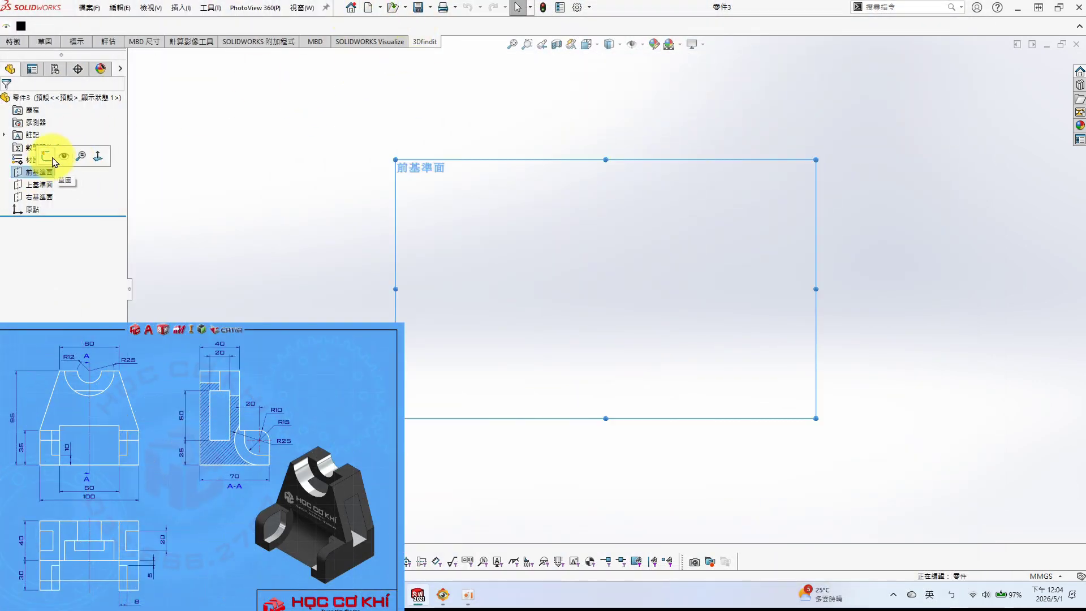
left_click(79, 156)
left_click(55, 26)
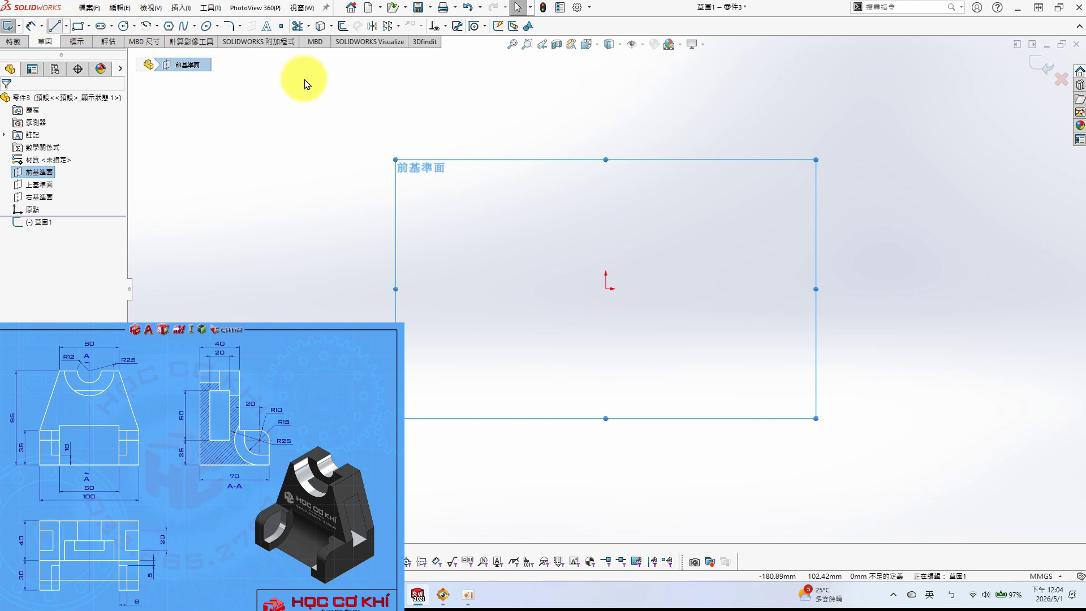
left_click(527, 108)
left_click(468, 282)
left_click(782, 283)
left_click(782, 211)
left_click(731, 102)
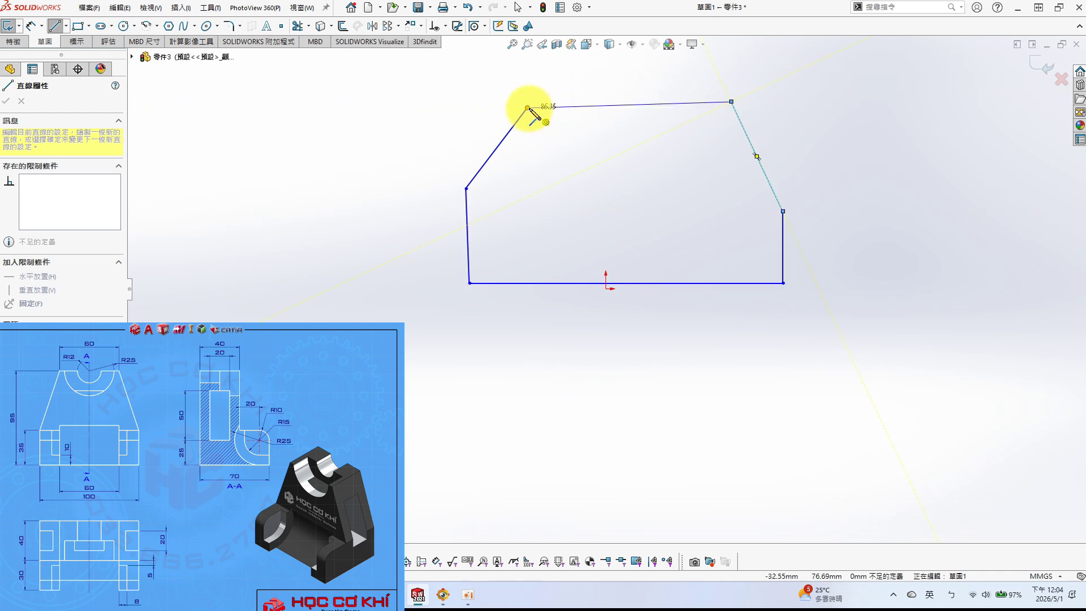
left_click(528, 107)
key("Escape")
- Make the outline's left edge vertical and place the origin at the midpoint of the bottom edge
left_click(466, 246)
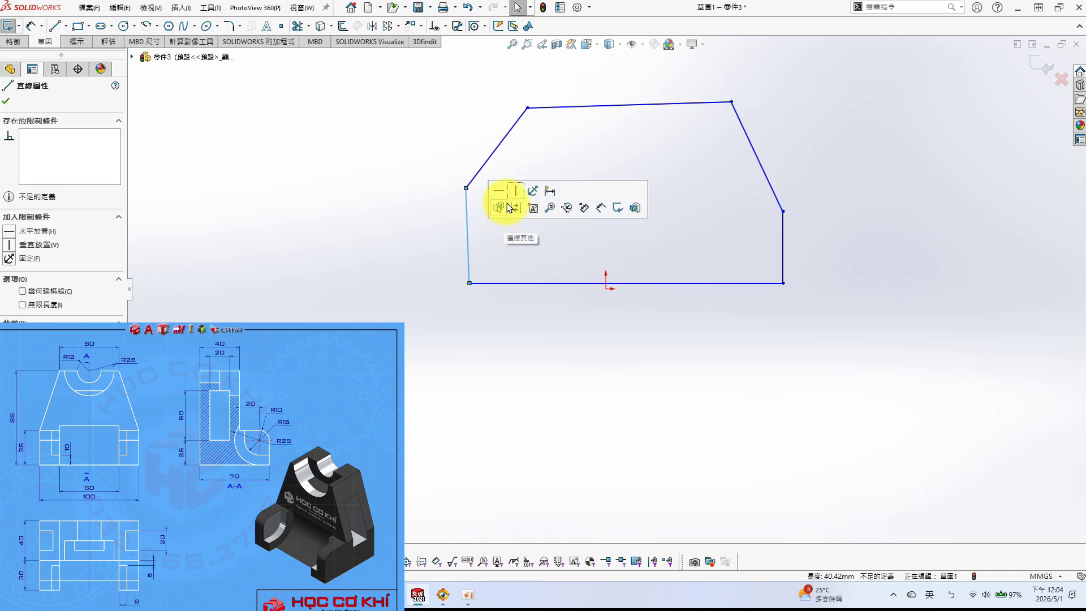
left_click(517, 190)
left_click(716, 307)
left_click(606, 289)
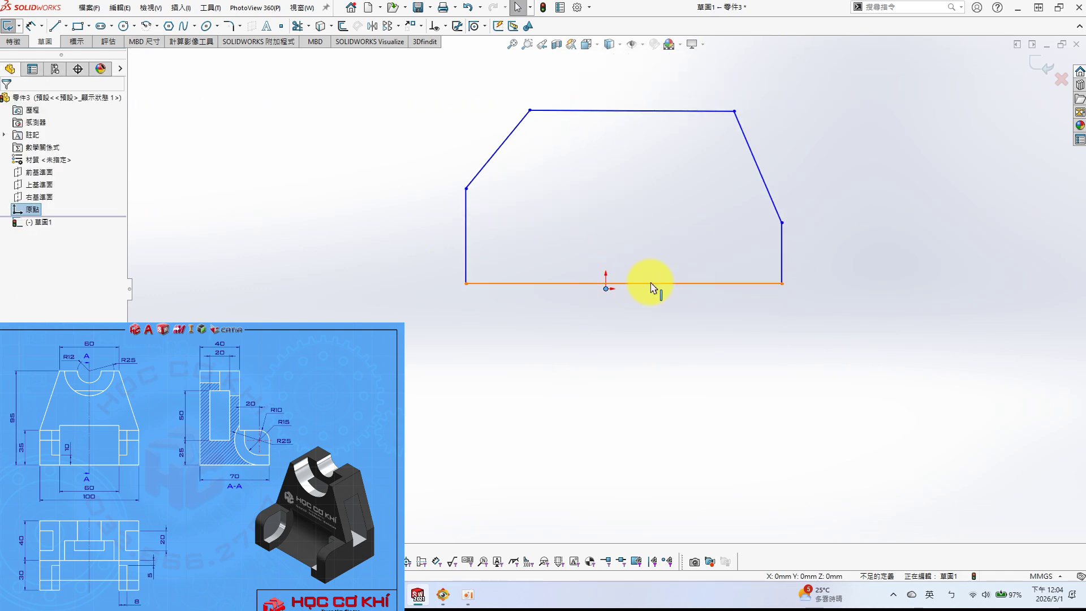
left_click(650, 284, "ctrl")
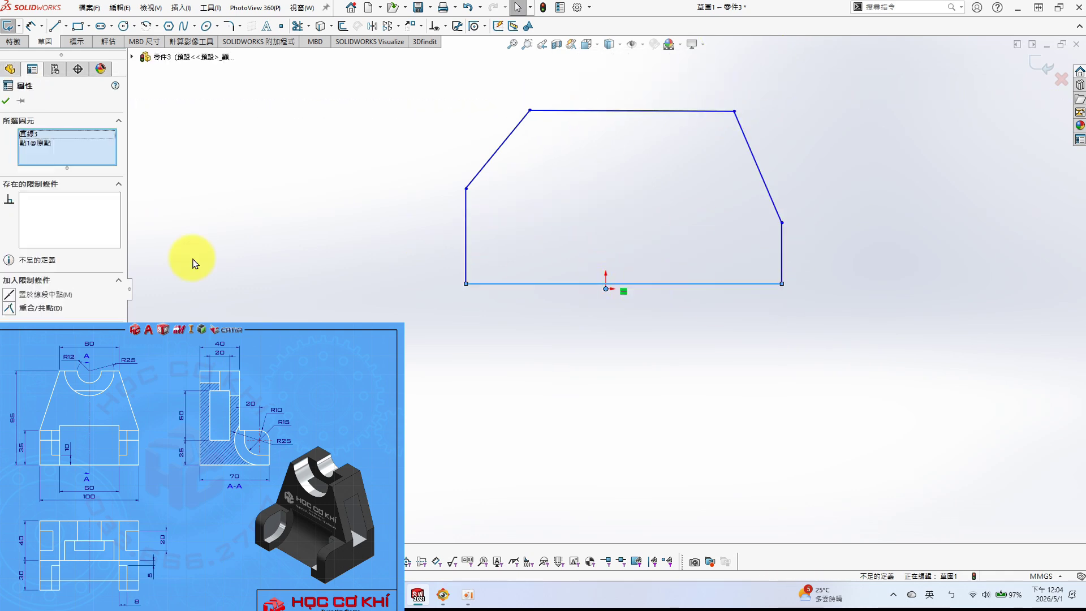
left_click(9, 295)
left_click(220, 236)
- Align the midpoint of the outline's top edge vertically with the origin
right_click(649, 115)
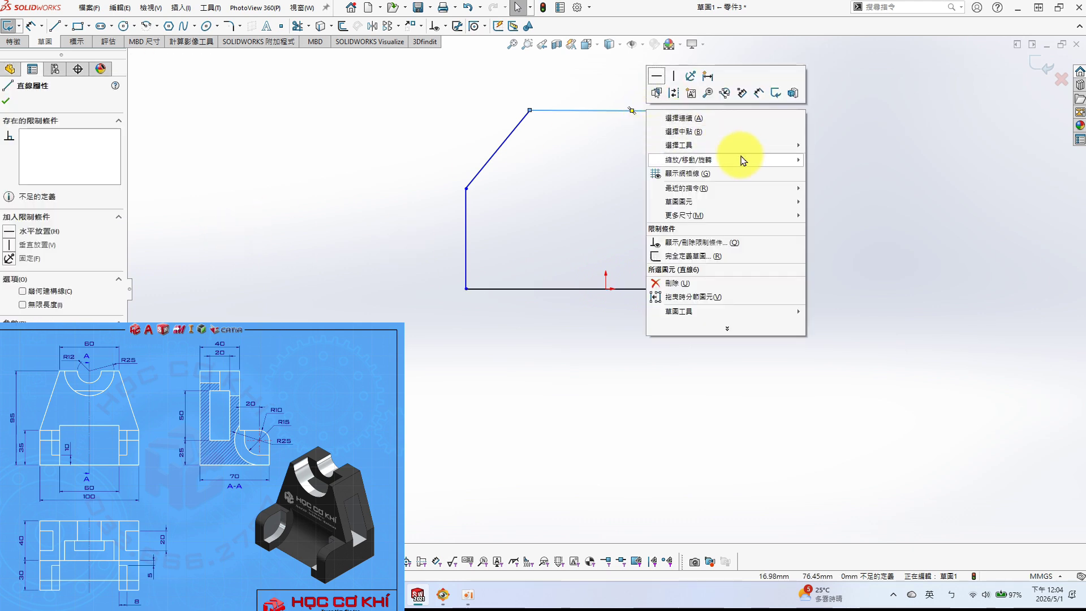
left_click(732, 137)
left_click(606, 289, "ctrl")
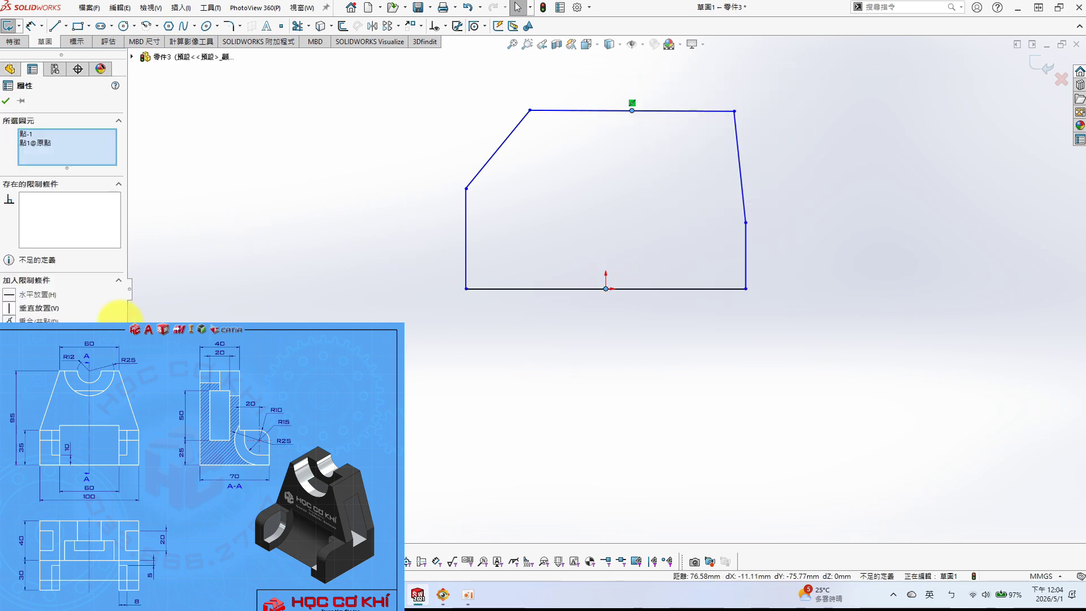
left_click(16, 311)
left_click(478, 373)
- Dimension the outline's bottom edge to 100 mm and its top edge to 60 mm
key("s")
left_click(393, 141)
left_click(565, 290)
left_click(521, 364)
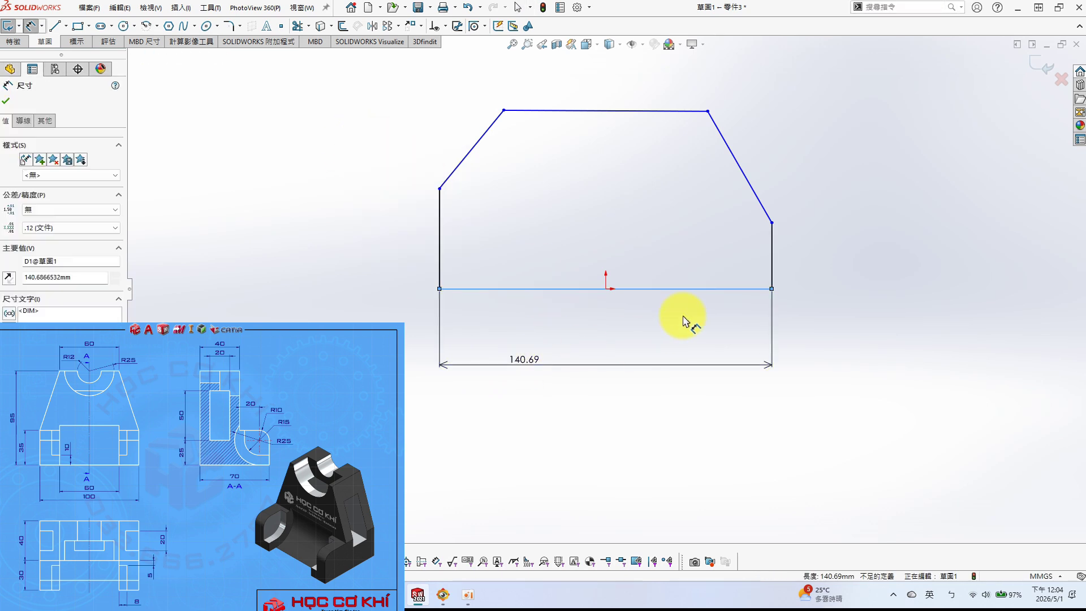
type("100")
key("Return")
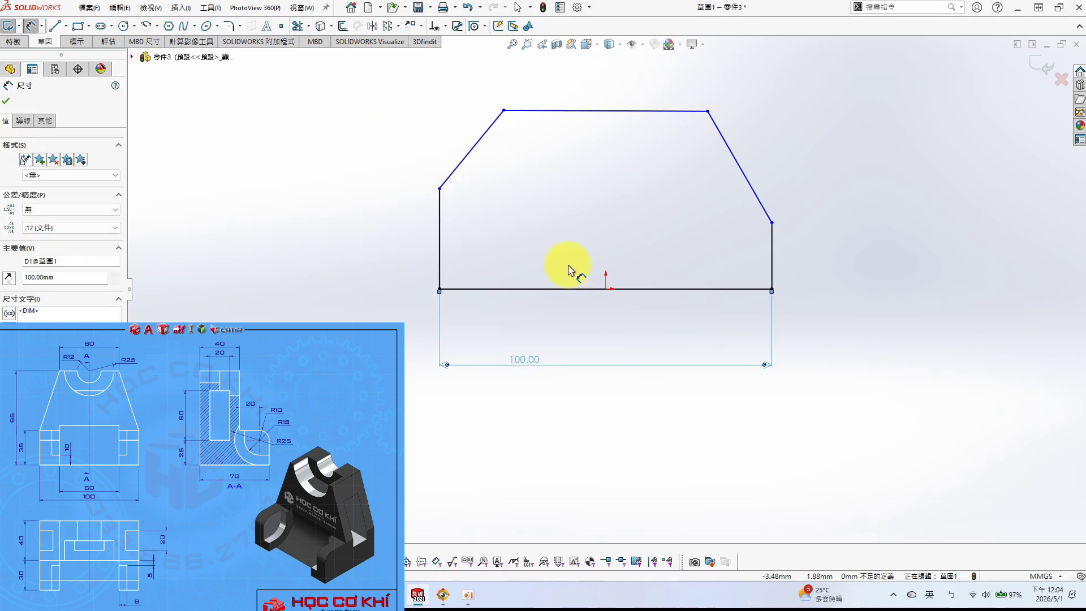
left_click(611, 108)
left_click(609, 83)
type("60")
key("Return")
- Add equal-length relations between the two vertical side edges and between the two sloped edges
left_click(468, 155)
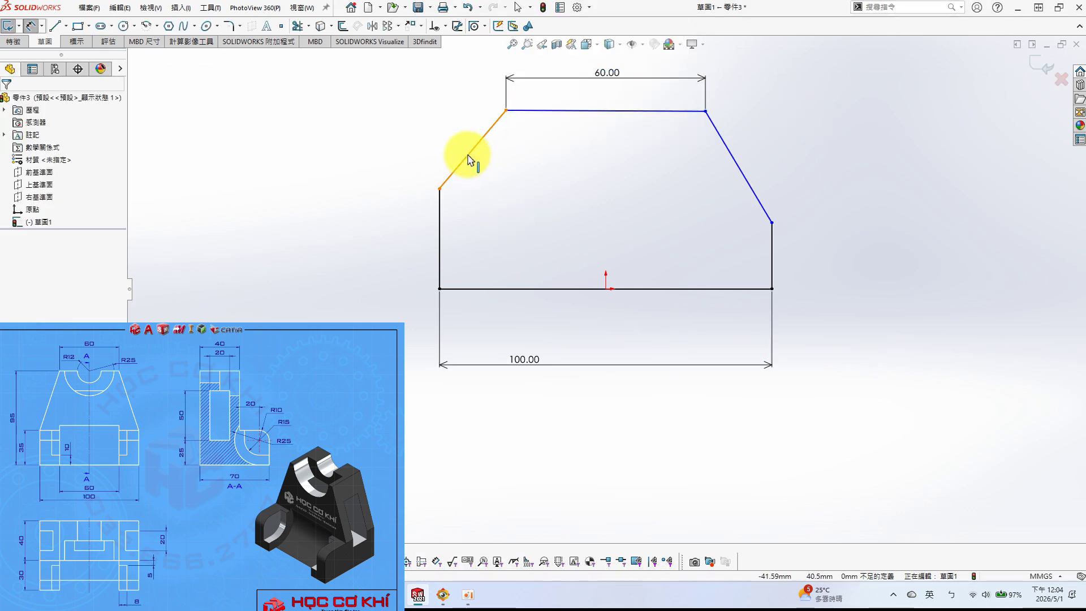
left_click(440, 222)
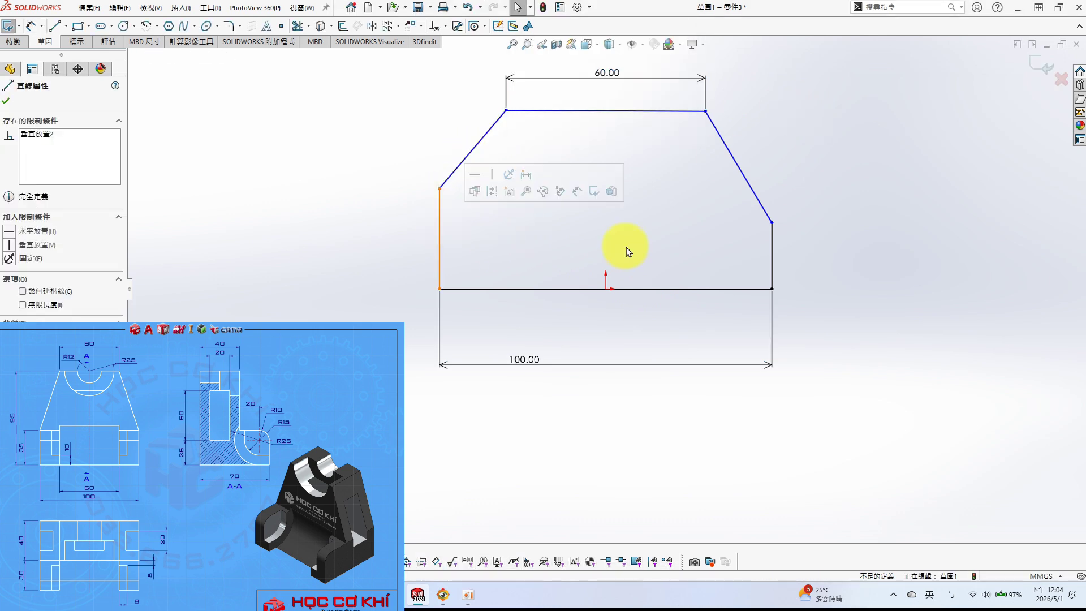
left_click(783, 277, "ctrl")
left_click(892, 218)
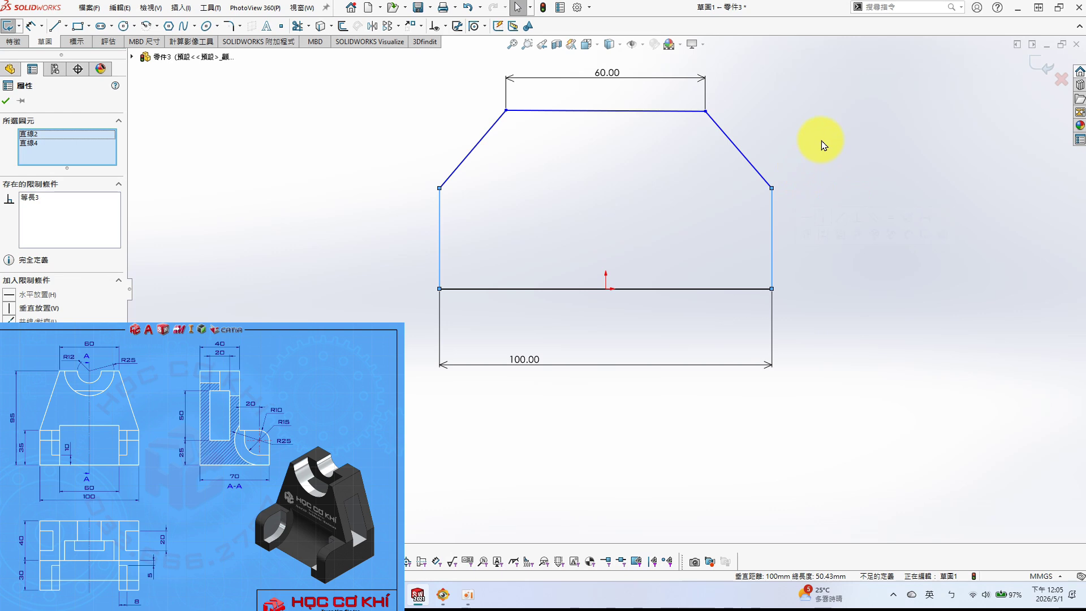
left_click(474, 159)
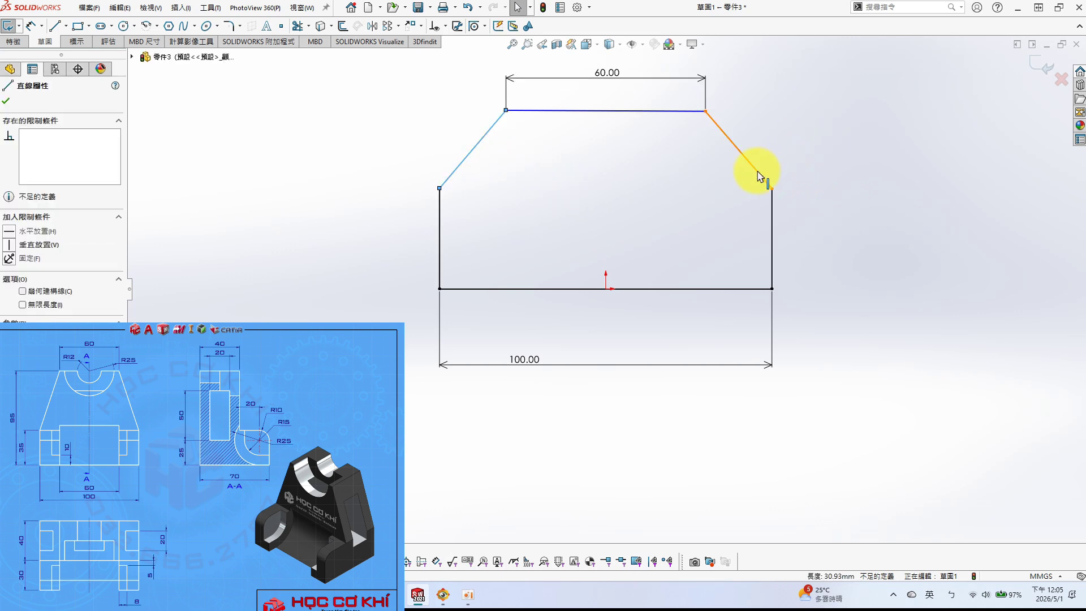
left_click(760, 176, "ctrl")
left_click(876, 122)
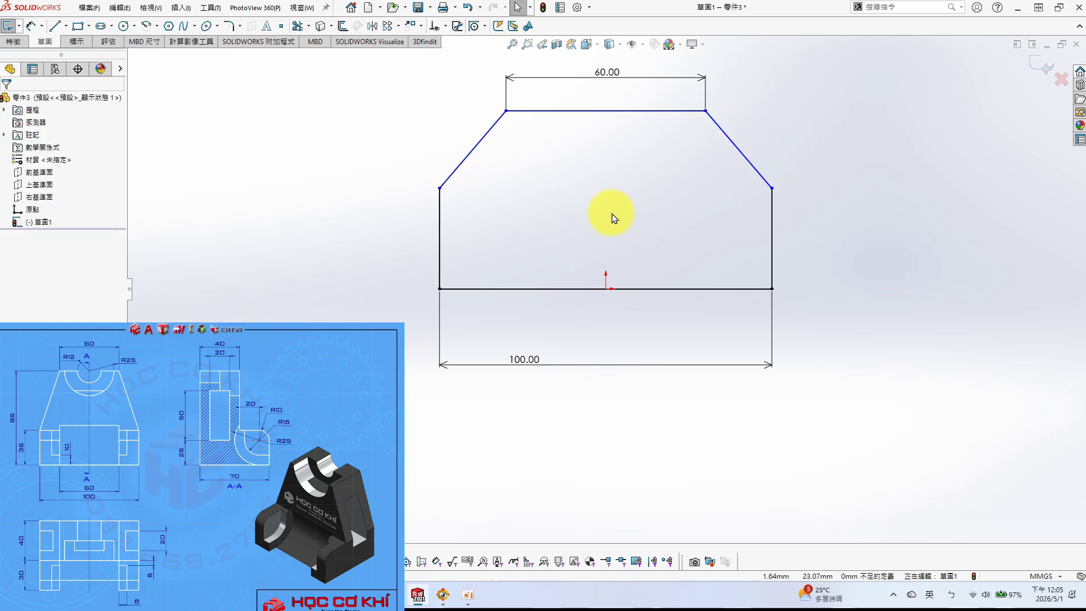
- Dimension the outline's overall height to 95 mm and its left vertical edge to 35 mm
key("s")
left_click(380, 142)
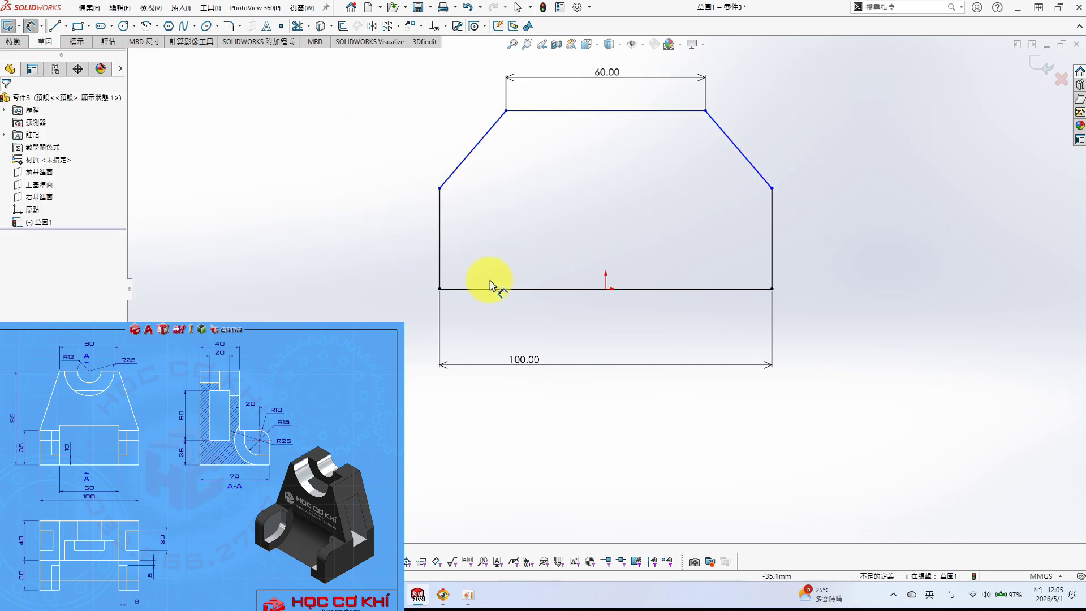
left_click(512, 288)
left_click(589, 111)
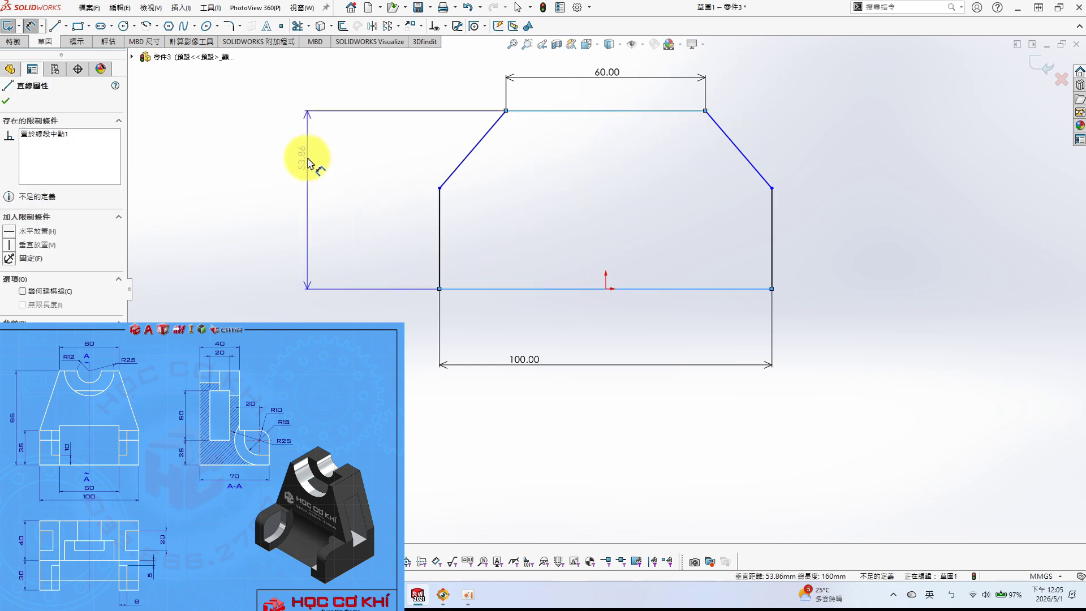
left_click(309, 161)
type("95")
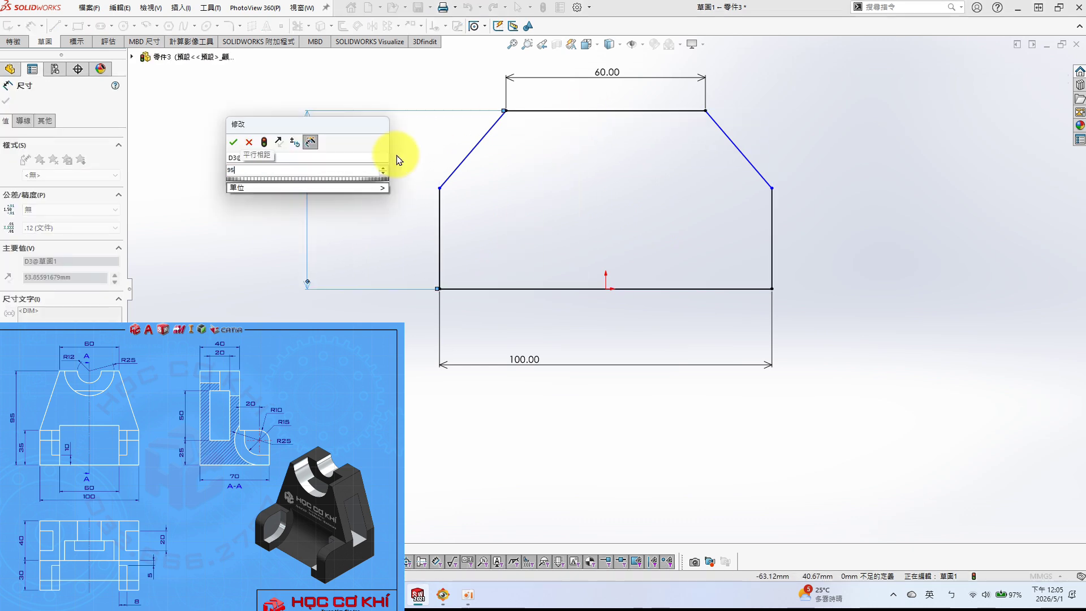
key("Return")
left_click(439, 237)
left_click(375, 226)
type("35")
key("Return")
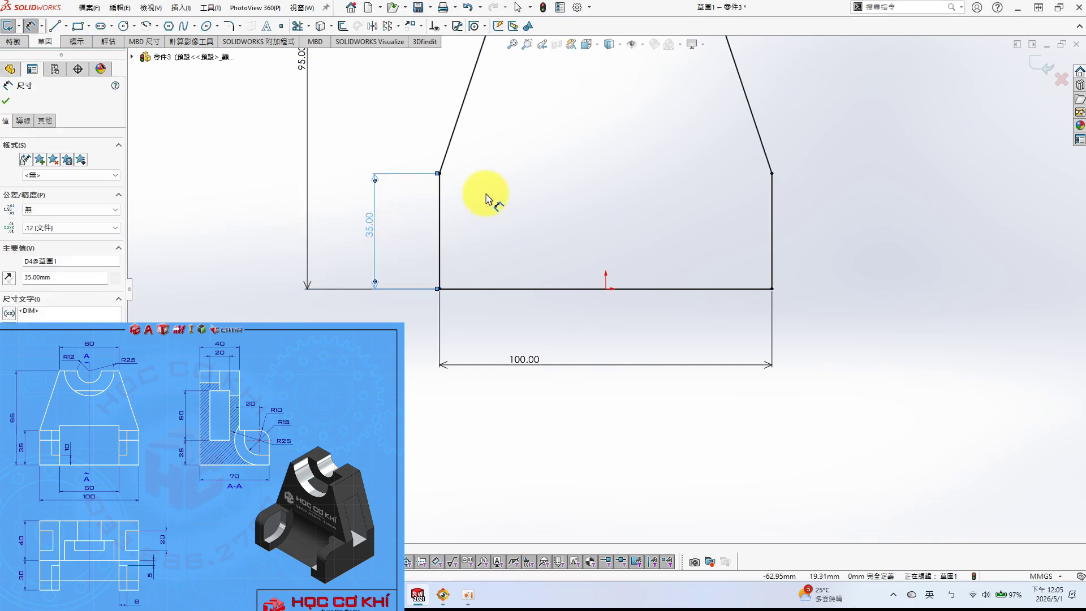
- Extrude the outline as a solid boss with a blind depth of 40 mm
scroll(485, 199, "up", 3)
scroll(625, 323, "down", 5)
key("s")
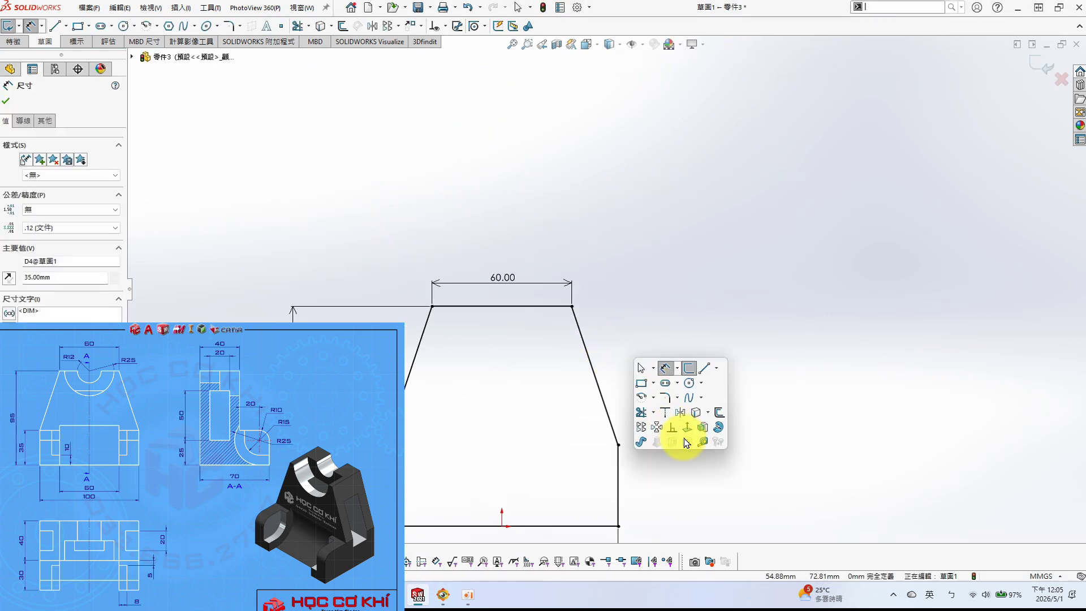
left_click(703, 428)
type("40")
key("Return")
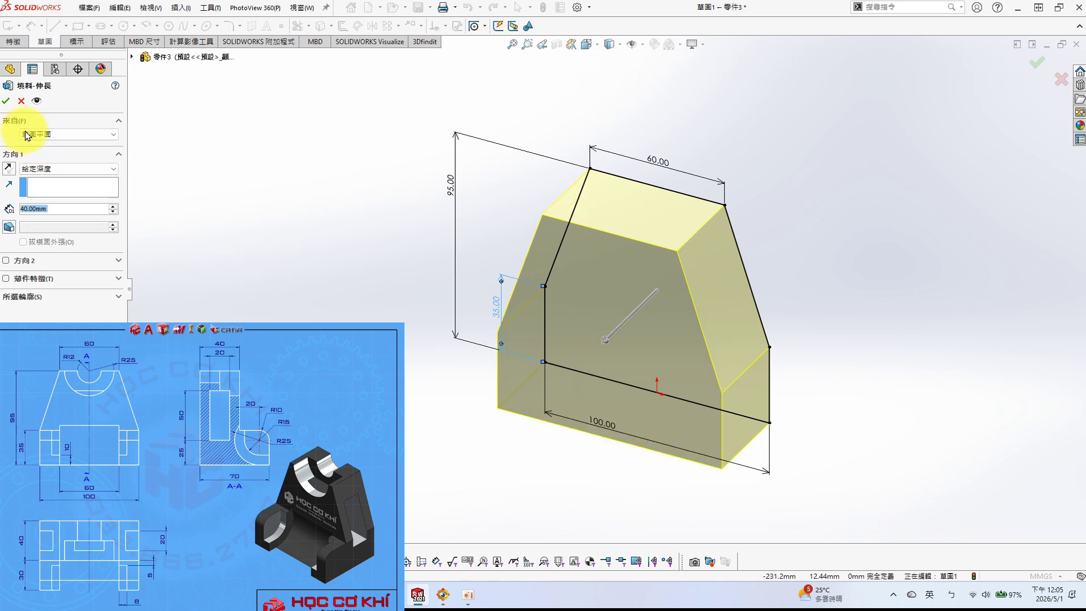
left_click(7, 102)
- Sketch a corner rectangle about 32 by 34 mm on the lower right side face, starting at its front bottom corner and extending forward
left_click(735, 419)
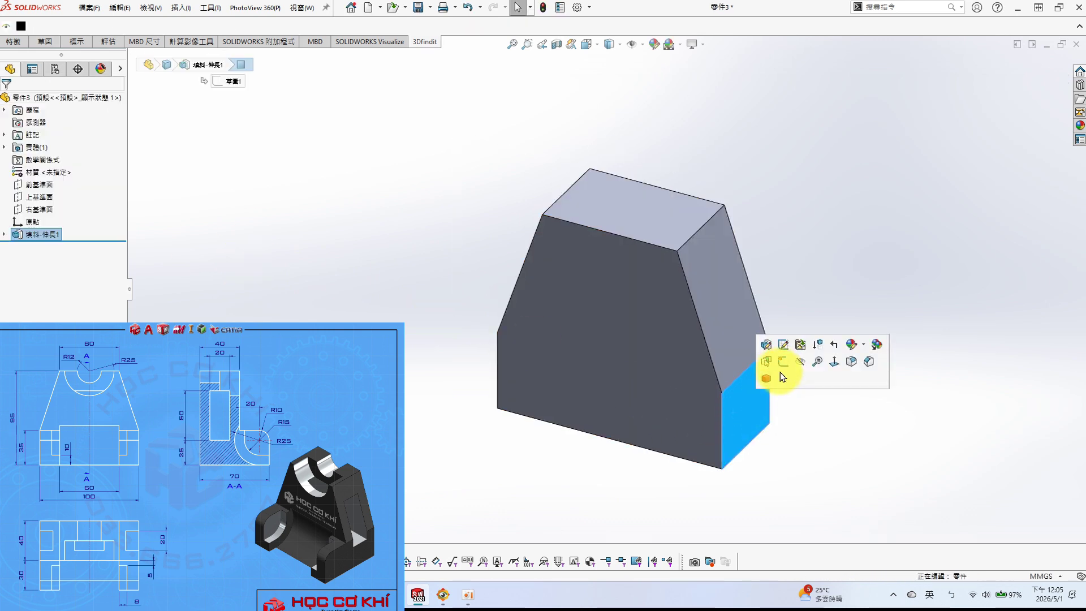
left_click(850, 361)
key("s")
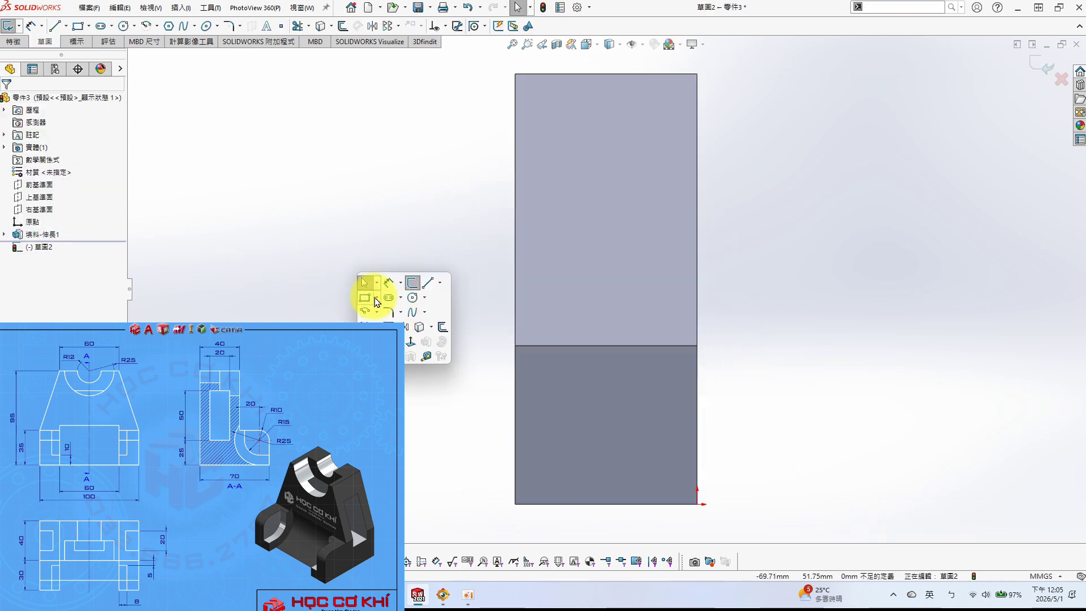
left_click(368, 291)
left_click(515, 504)
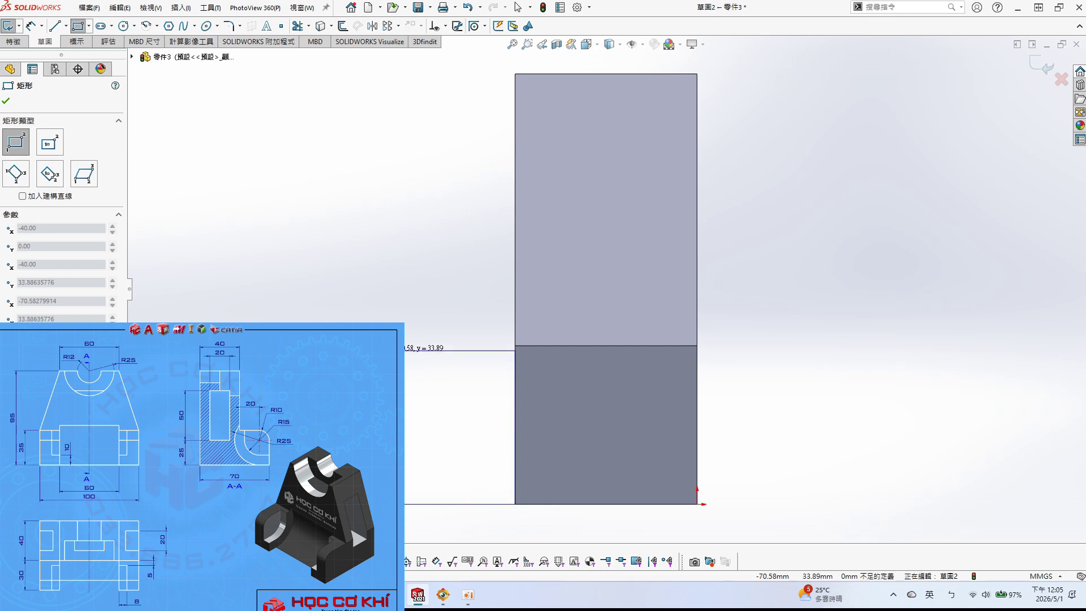
left_click(367, 349)
key("Escape")
- Make the rectangle's top edge collinear with the upper edge of the lower side face
left_click(588, 345, "ctrl")
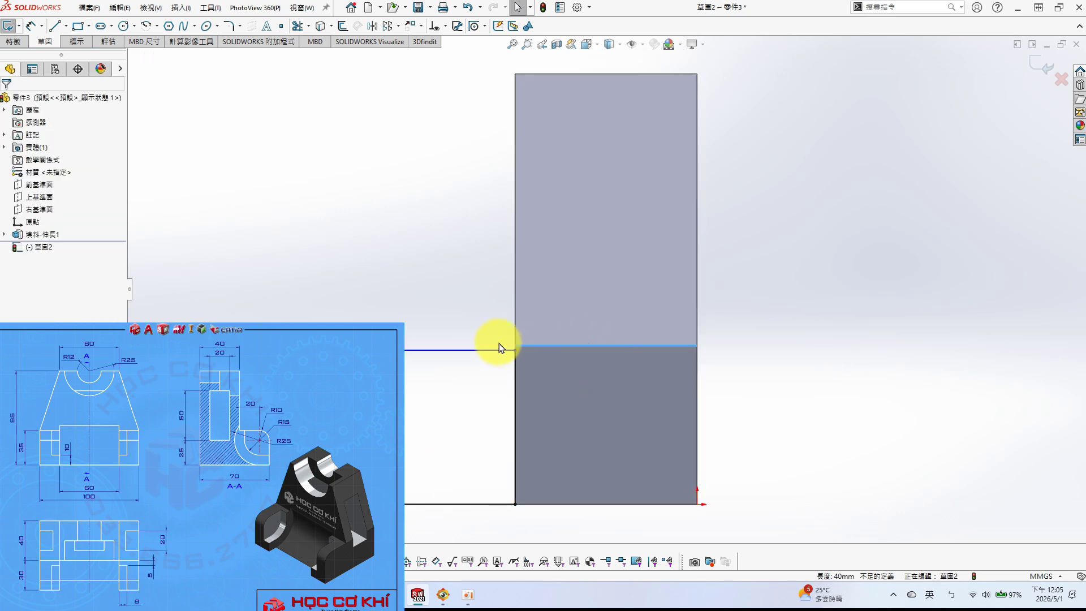
left_click(484, 350, "ctrl")
left_click(17, 295)
left_click(360, 177)
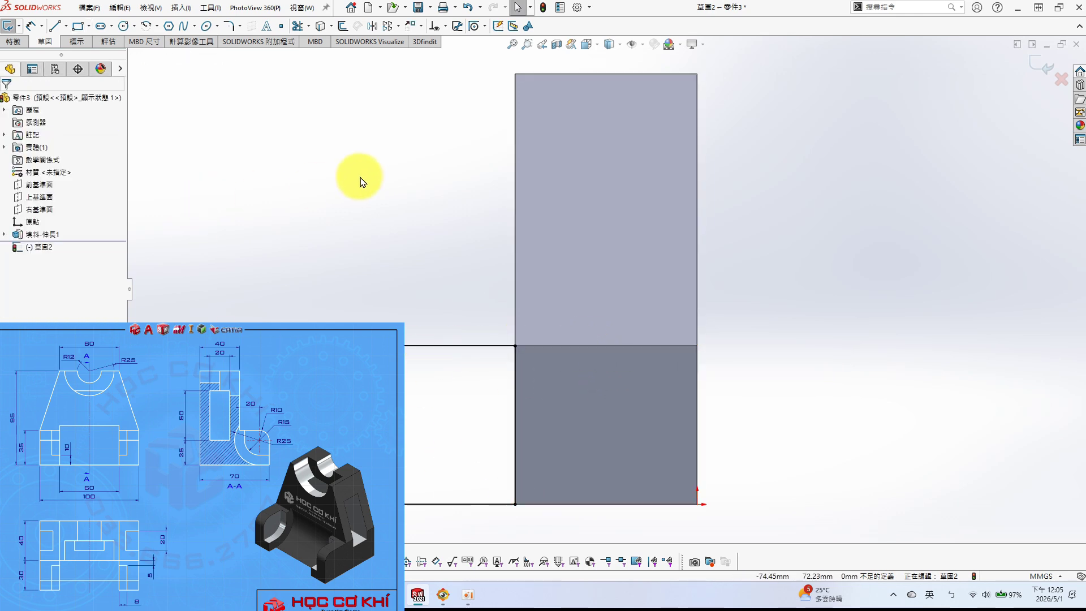
- Dimension the distance from the block's back edge to the rectangle's outer edge as 70 mm
key("s")
left_click(393, 192)
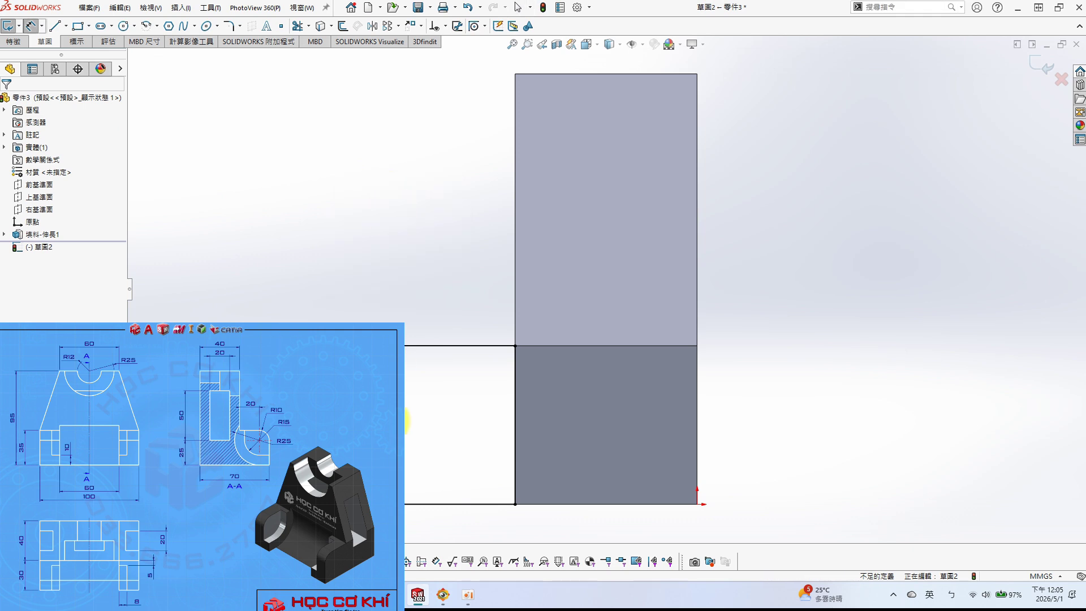
left_click(696, 420)
left_click(696, 419)
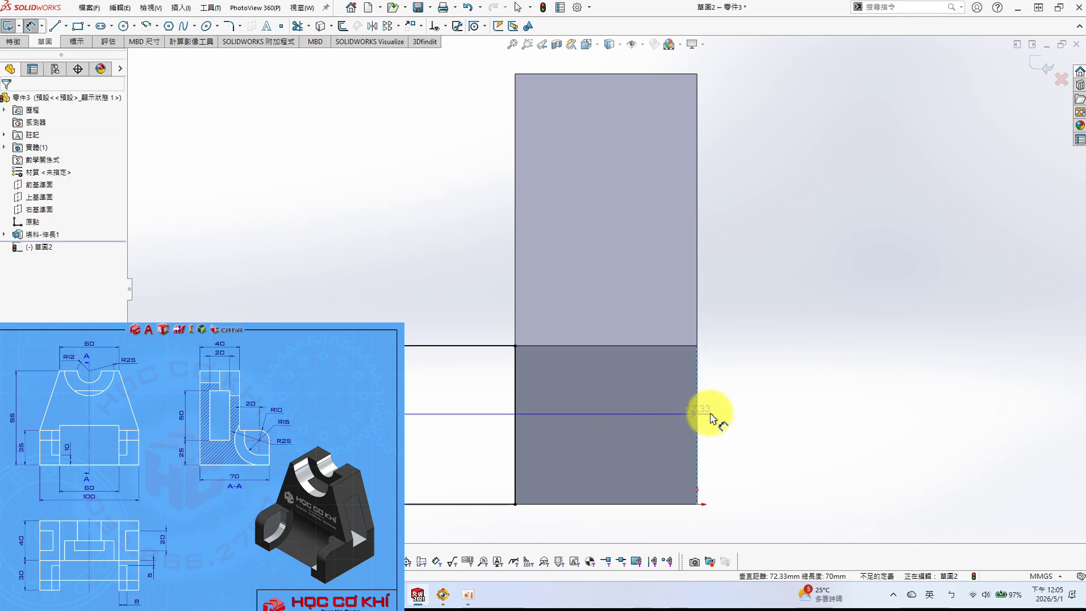
left_click(810, 375)
type("70")
key("Return")
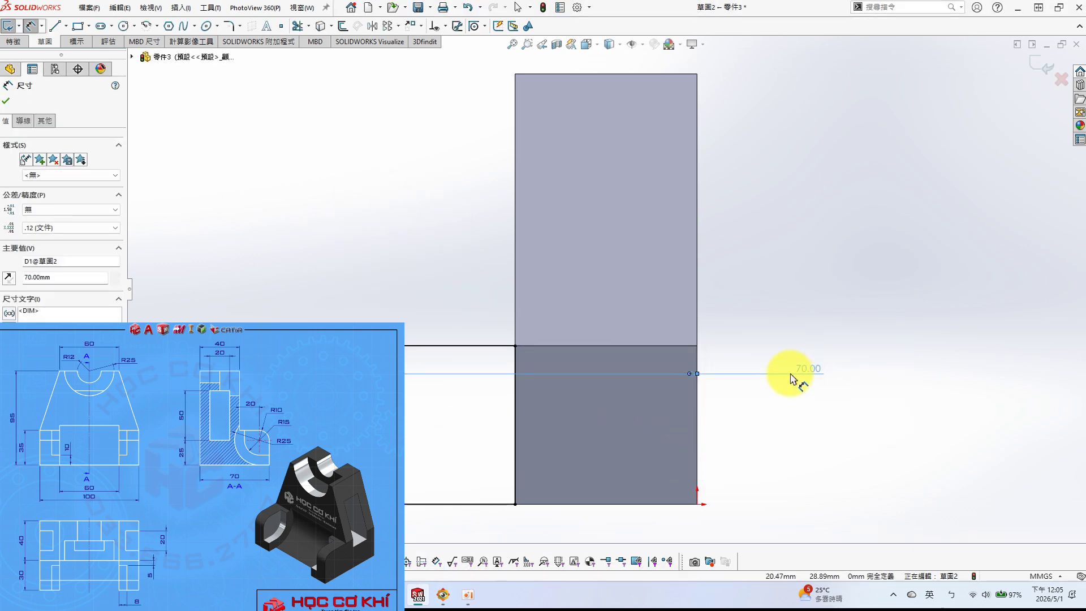
- Extrude the rectangle Up To Surface, ending at the block's opposite lower side face, with the result merged
scroll(788, 373, "up", 5)
scroll(788, 373, "down", 5)
middle_click_drag(653, 324, 514, 337)
scroll(336, 256, "up", 6)
scroll(485, 244, "down", 3)
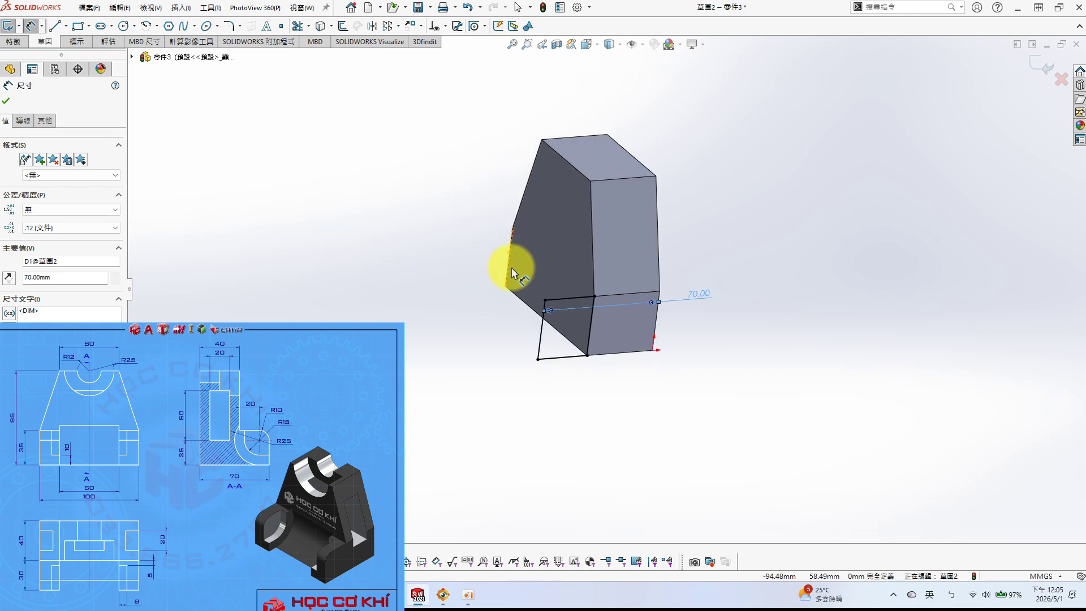
key("s")
left_click(421, 274)
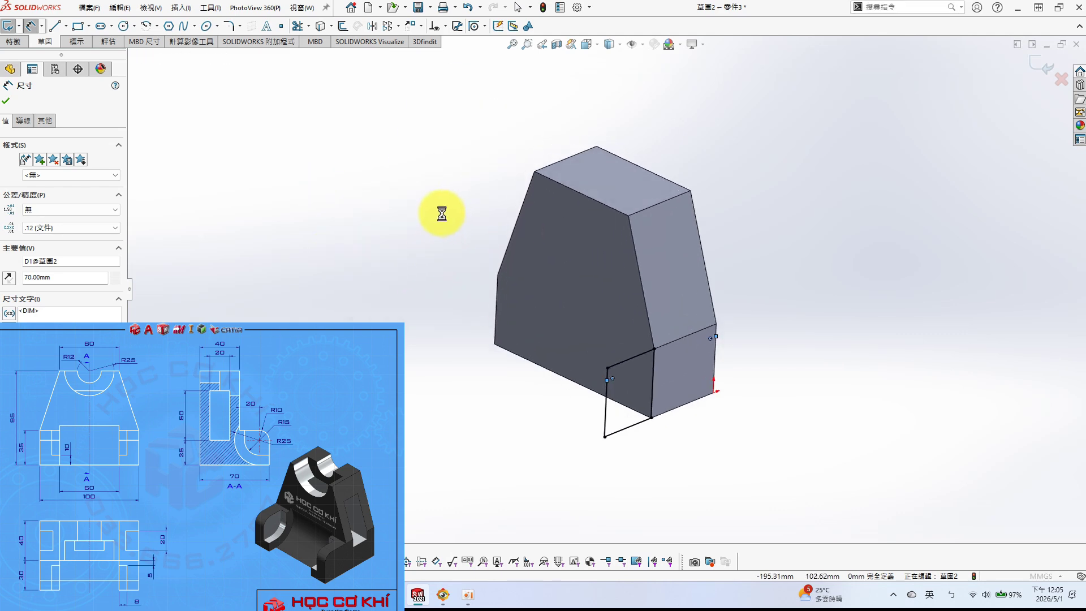
left_click(56, 169)
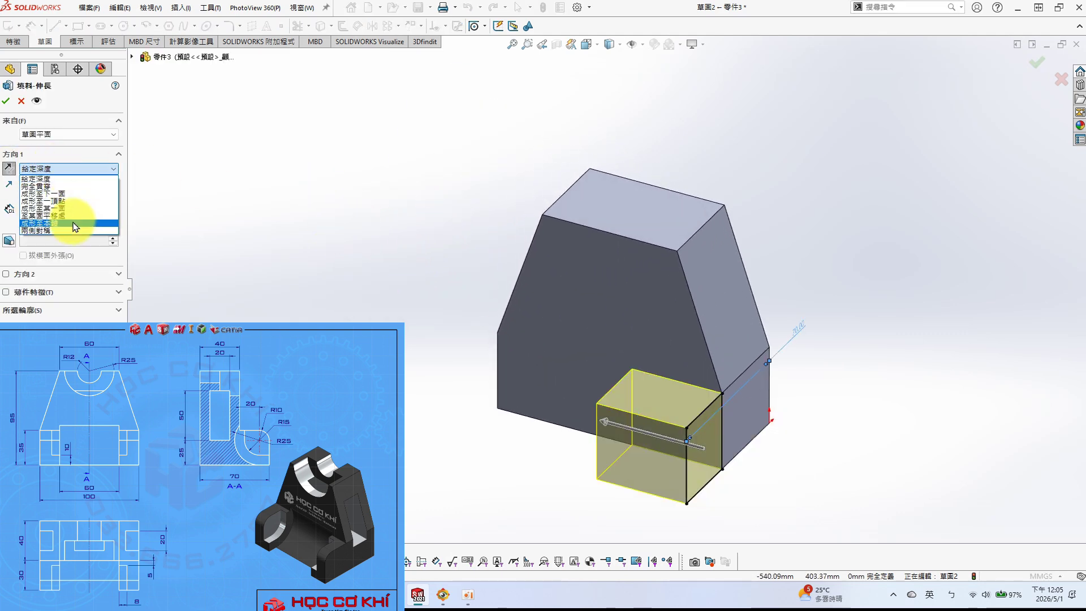
left_click(75, 209)
middle_click_drag(412, 327, 460, 351)
left_click(465, 354)
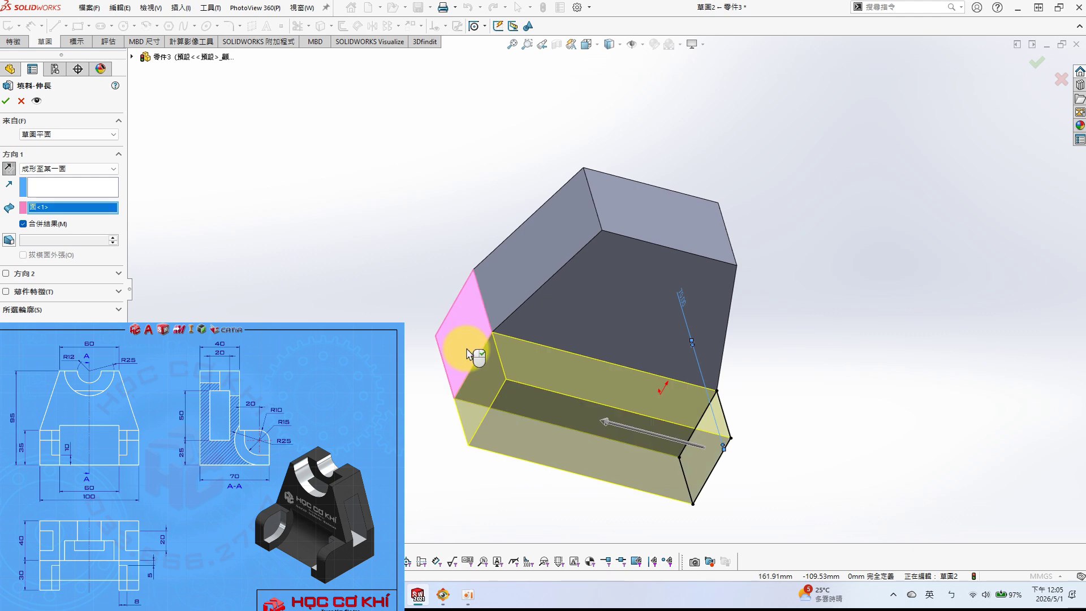
key("Return")
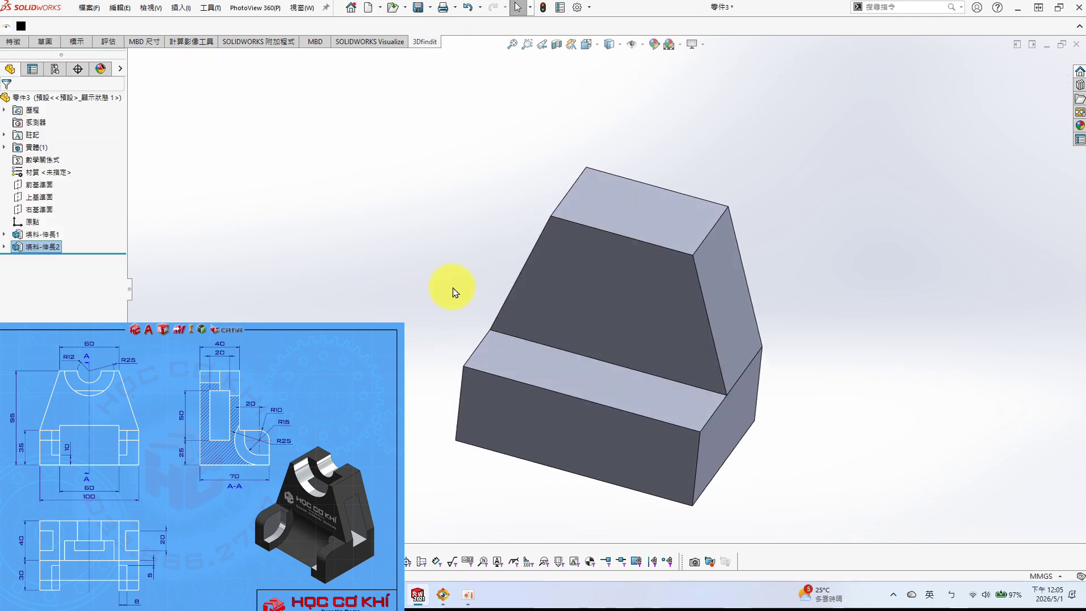
- Sketch a circle about 31 mm in diameter on the Right Plane, over the front part of the base block
left_click(43, 213)
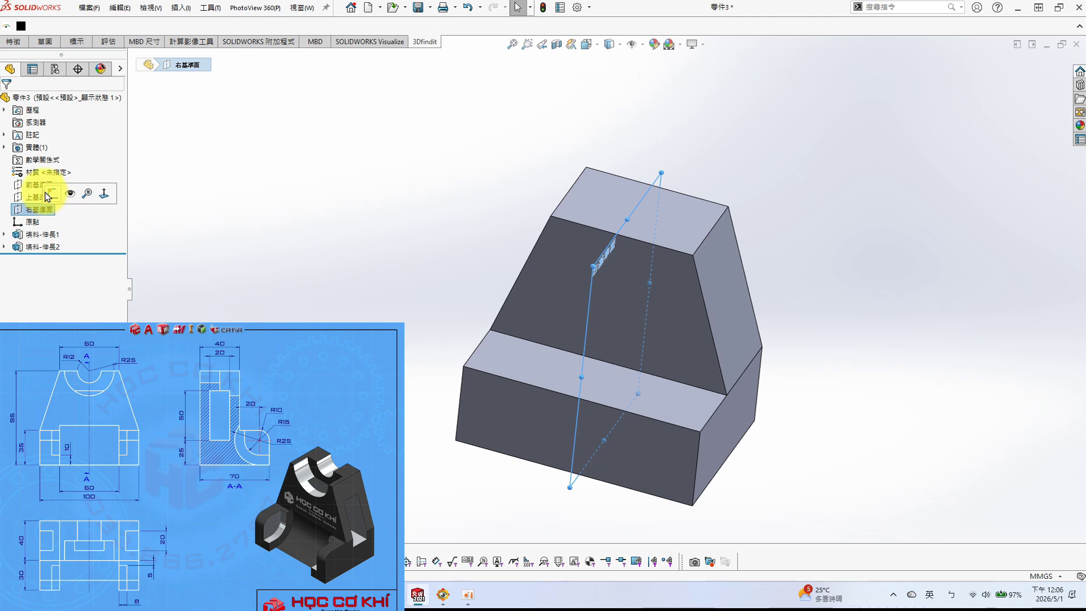
left_click(50, 193)
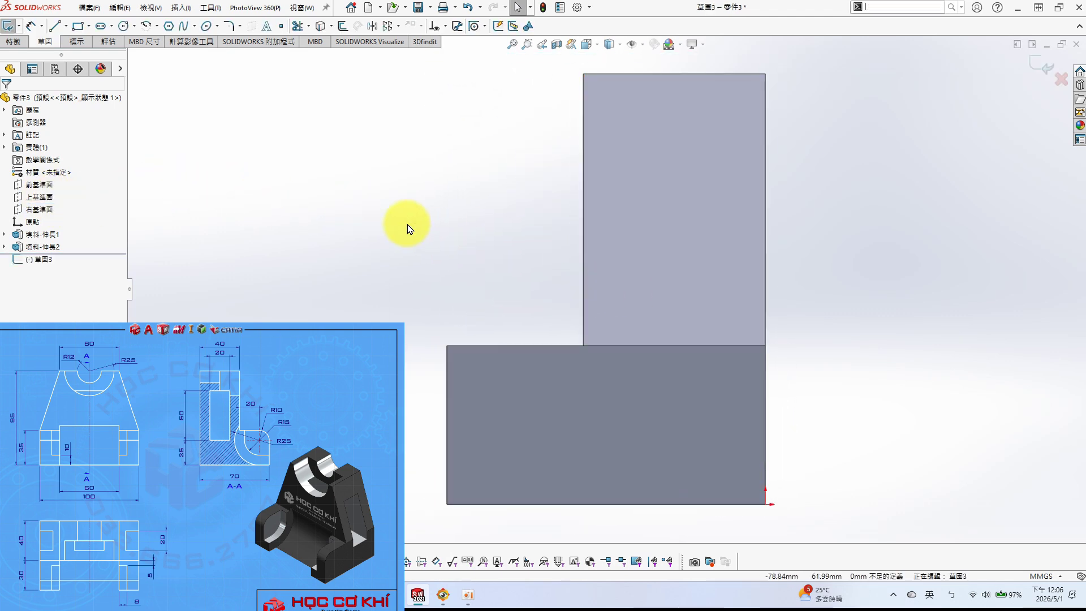
key("s")
left_click(468, 255)
left_click(501, 387)
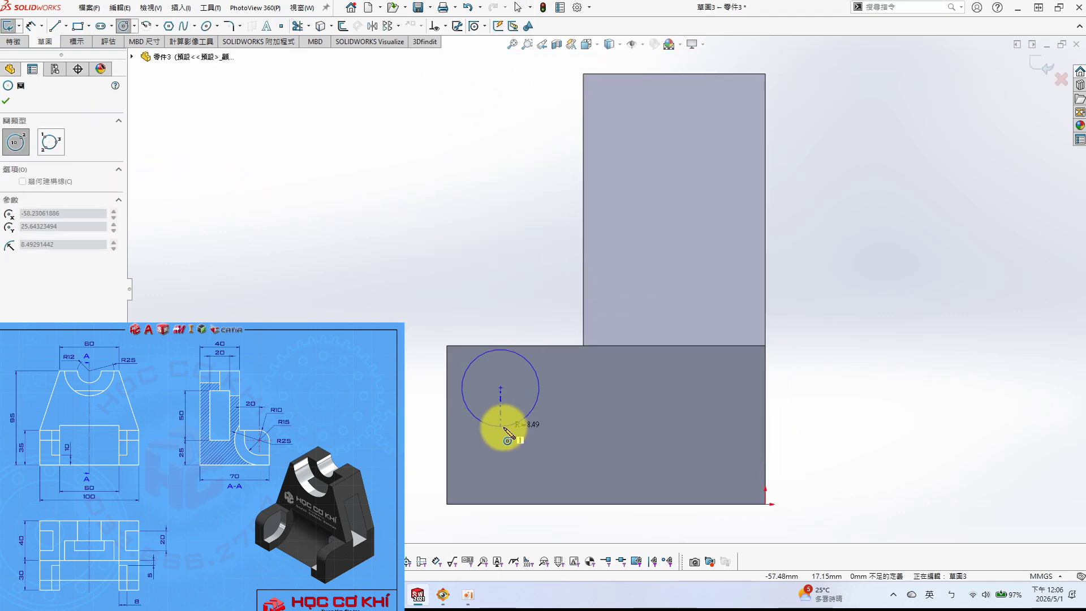
left_click(503, 457)
- Make the circle tangent to the base block's bottom edge
left_click(549, 441)
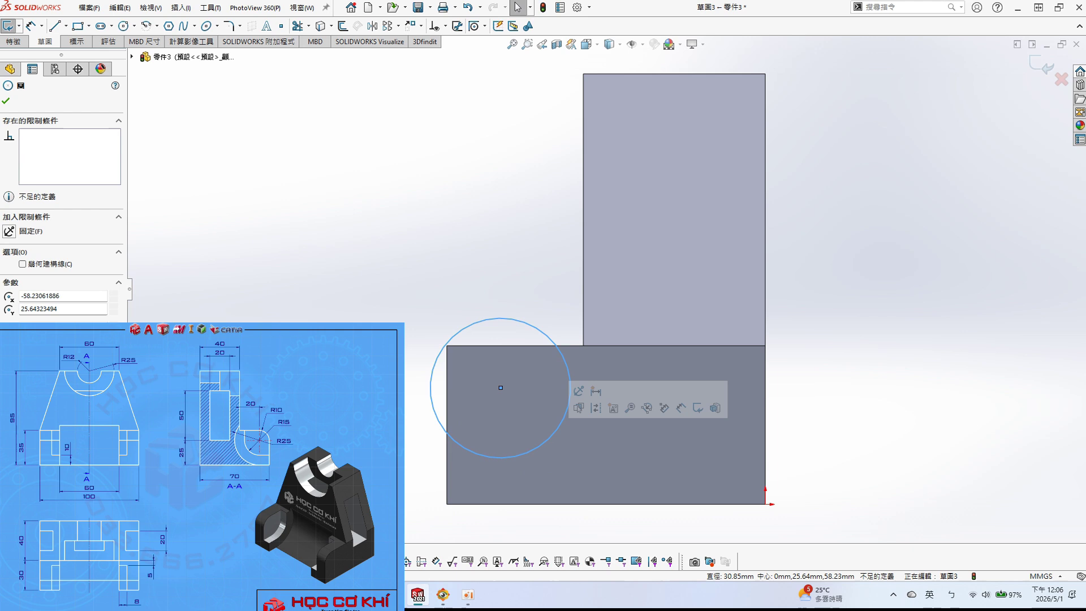
left_click(528, 504, "ctrl")
left_click(10, 296)
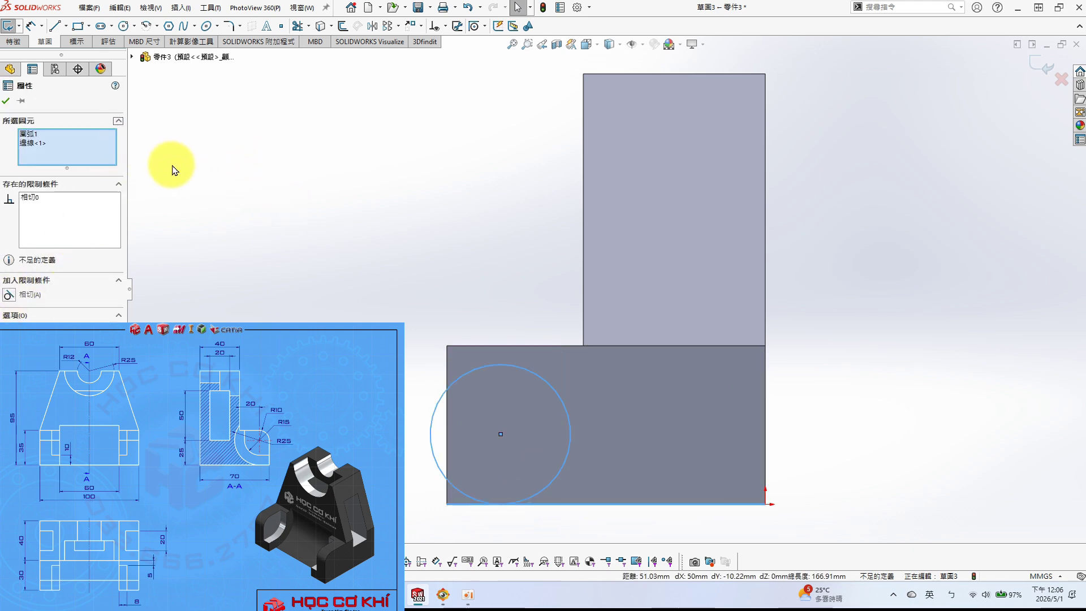
left_click(6, 102)
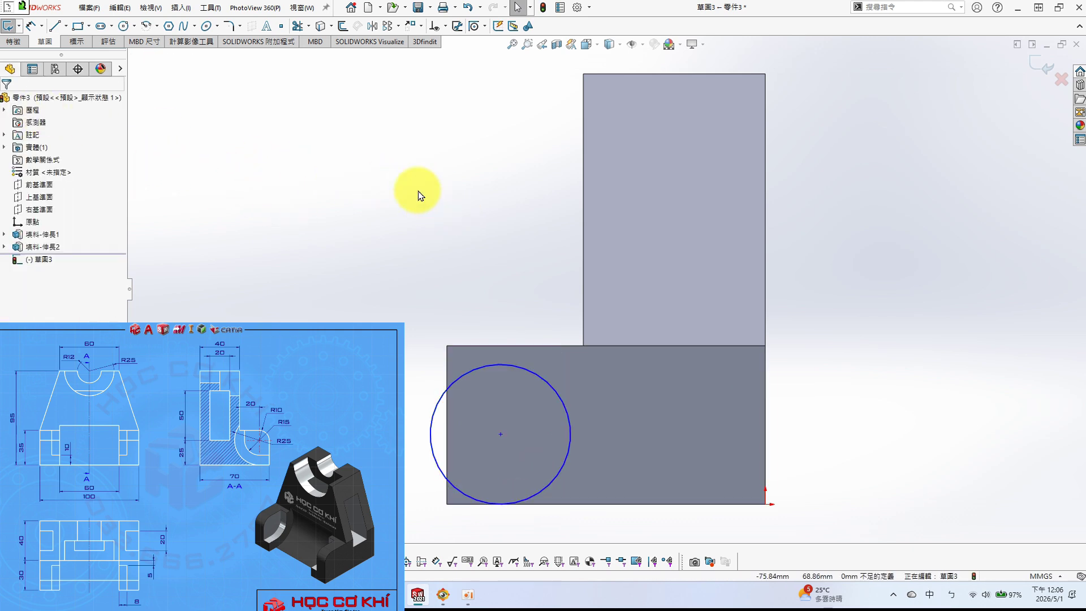
- Dimension the horizontal distance from the circle's centre to the upright's front edge as 20 mm
key("s")
left_click(453, 223)
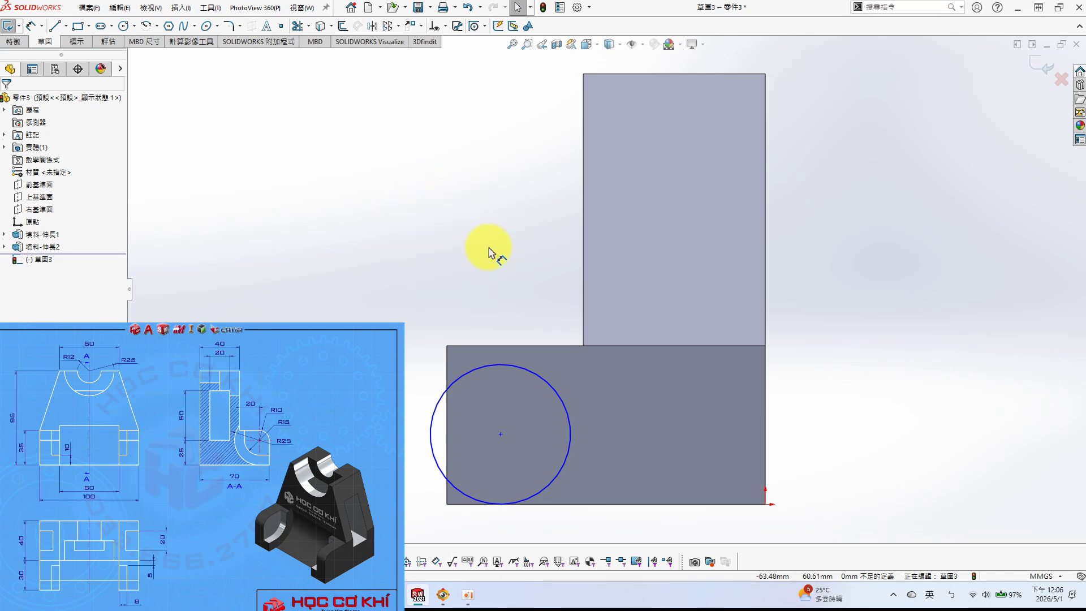
left_click(562, 400)
left_click(587, 296)
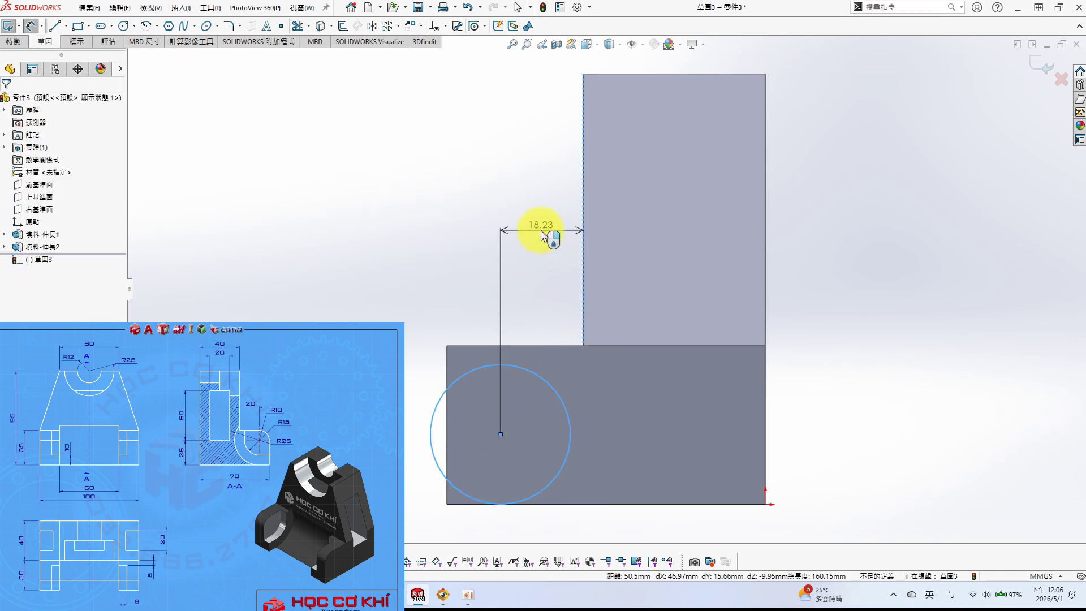
left_click(553, 229)
key("Return")
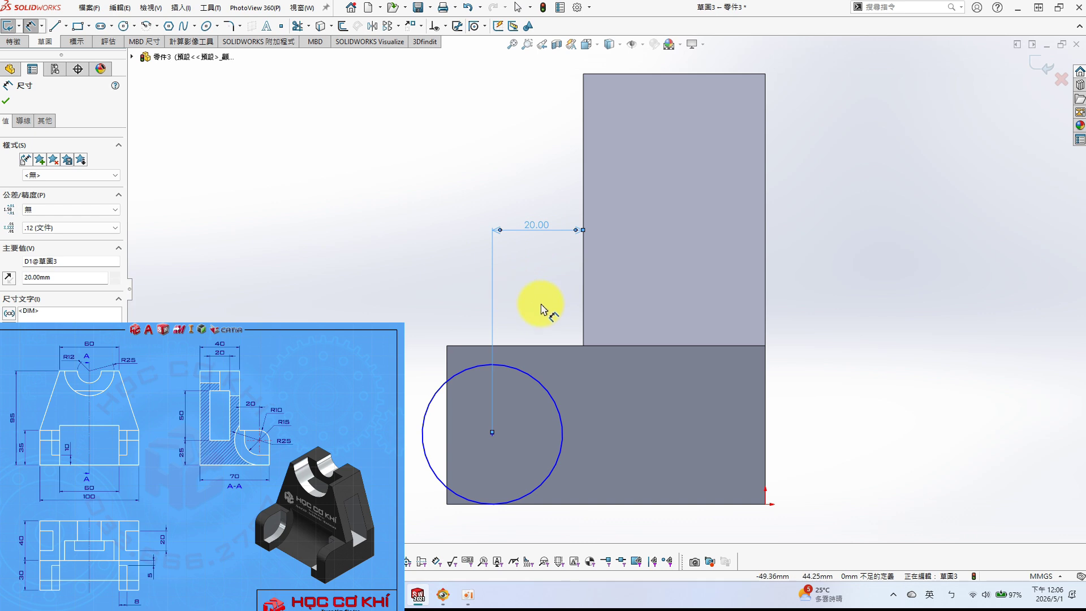
- Dimension the circle's diameter as 50 mm
left_click(440, 396)
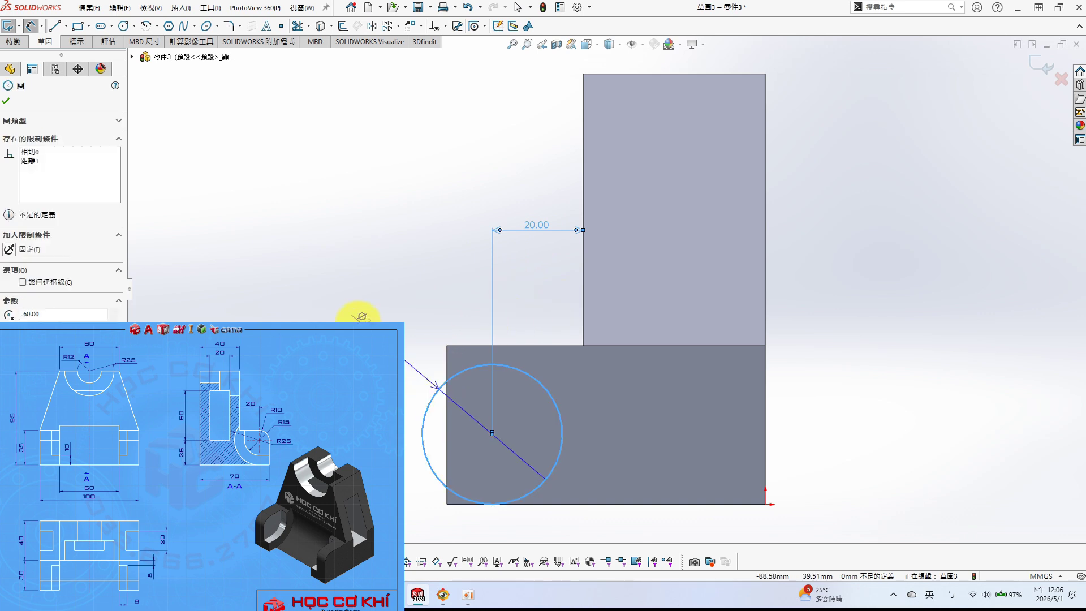
left_click(363, 308)
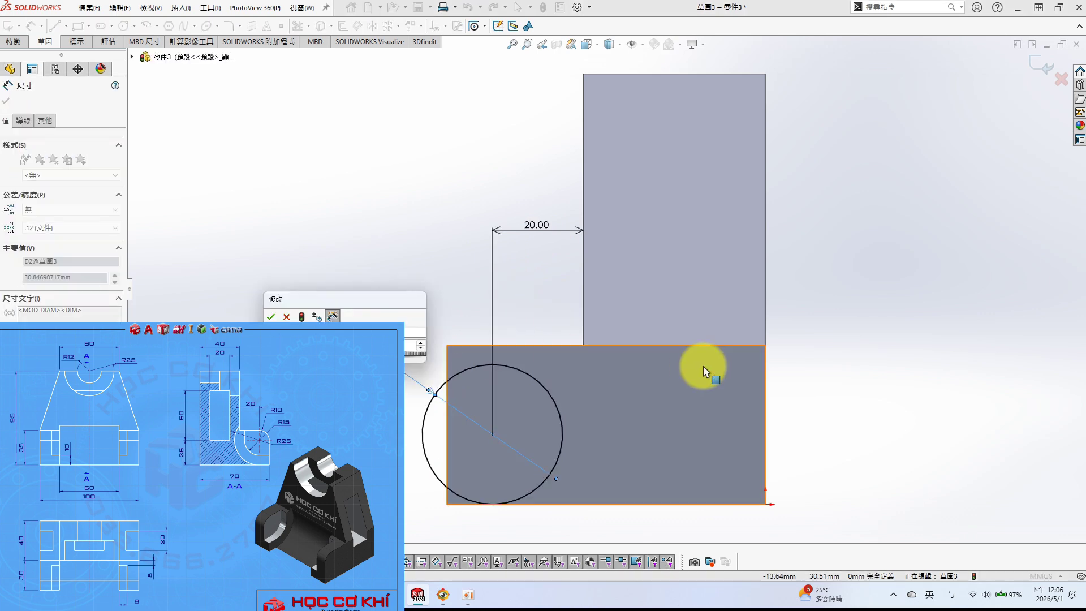
type("50")
key("Return")
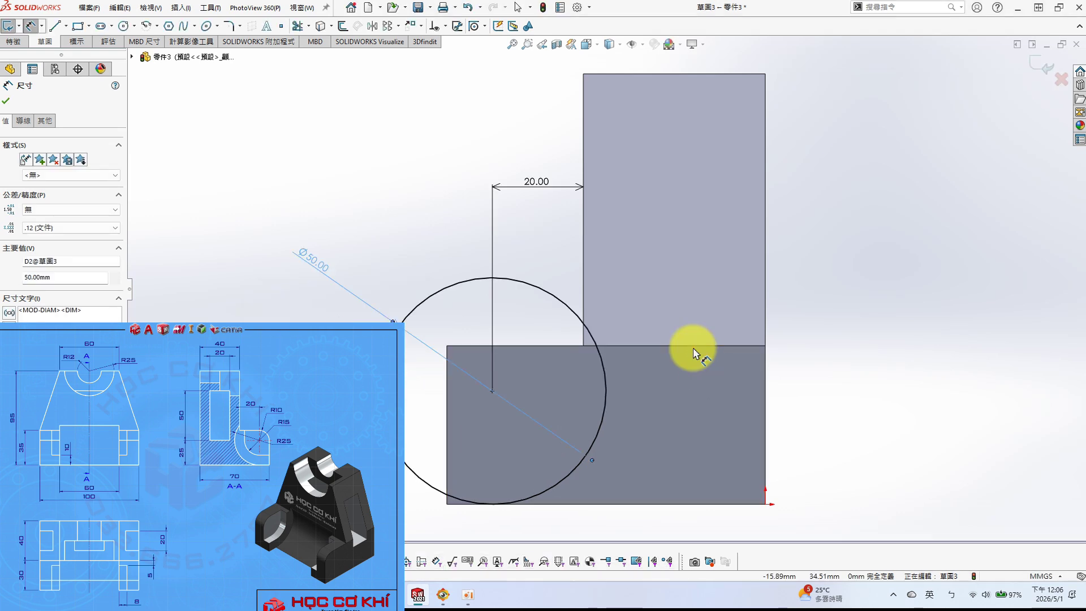
left_click(245, 151)
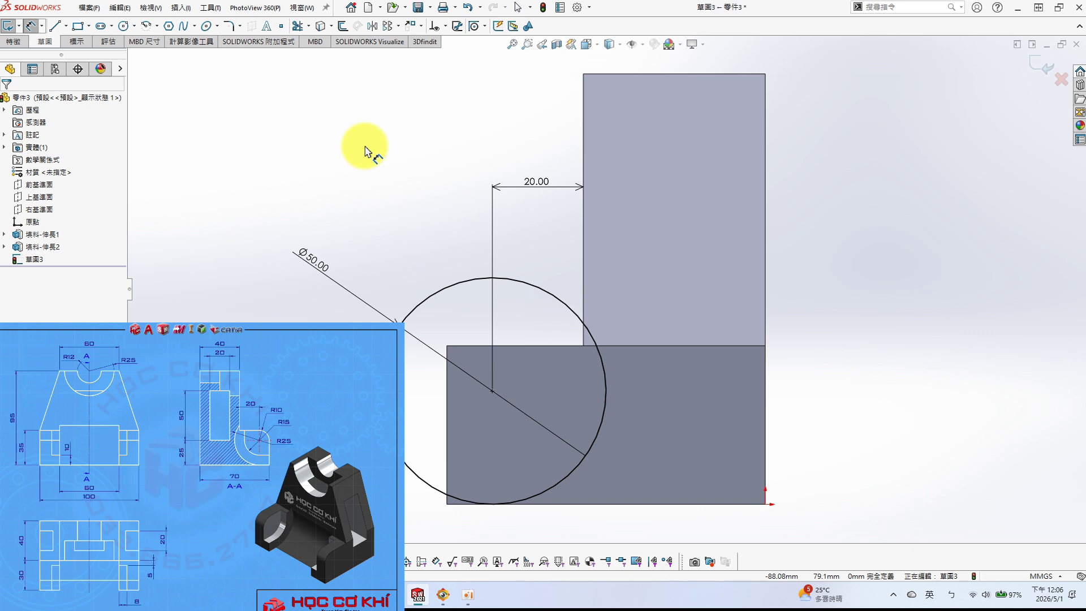
key("Escape")
- Convert the base block's front vertical edge and bottom edge into sketch lines
key("s")
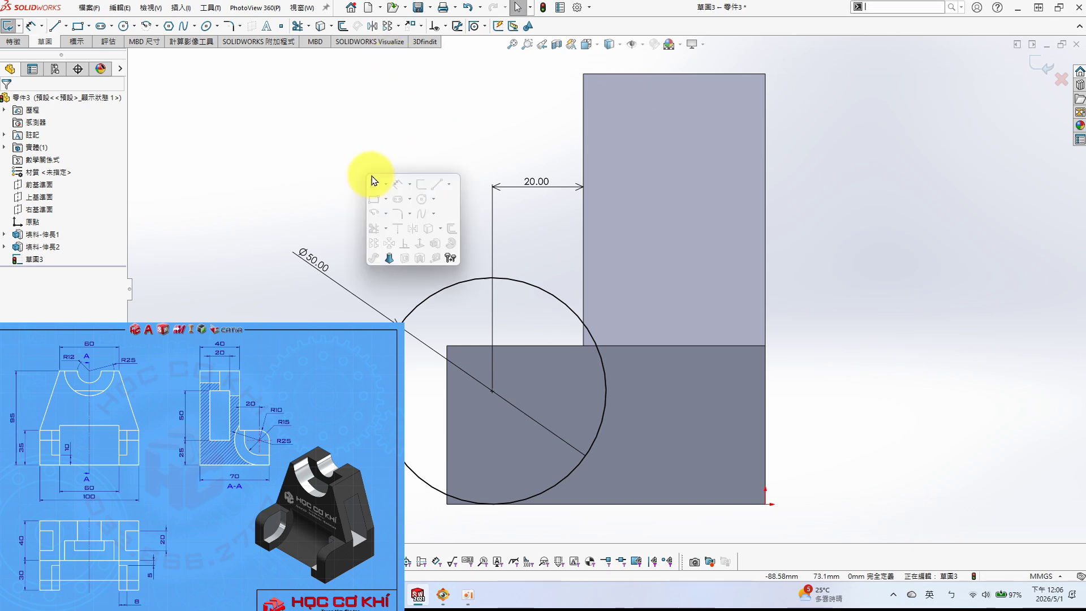
left_click(427, 230)
left_click(447, 430)
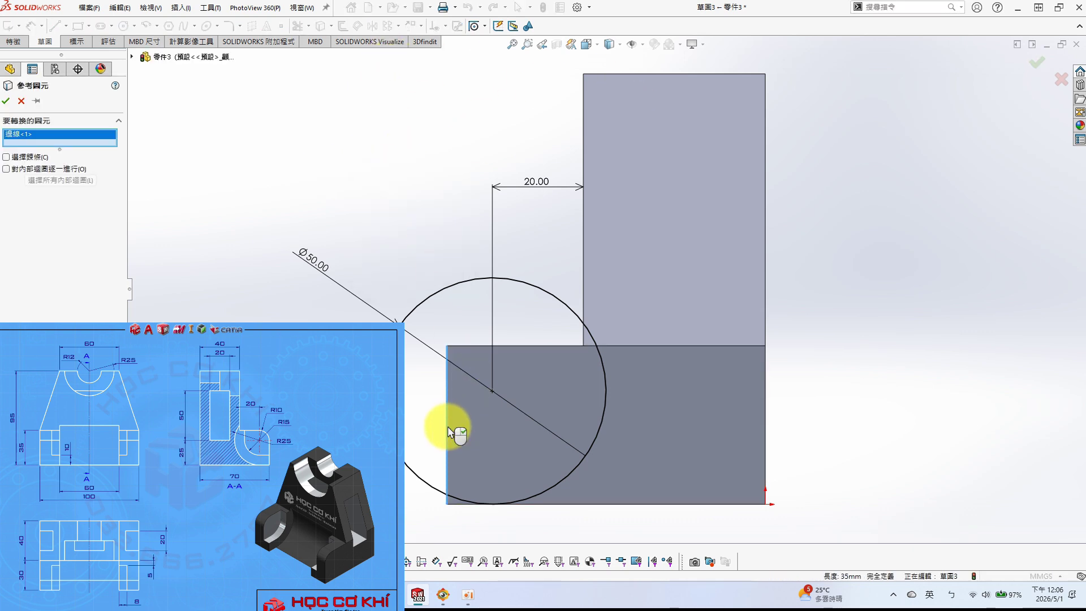
left_click(552, 506)
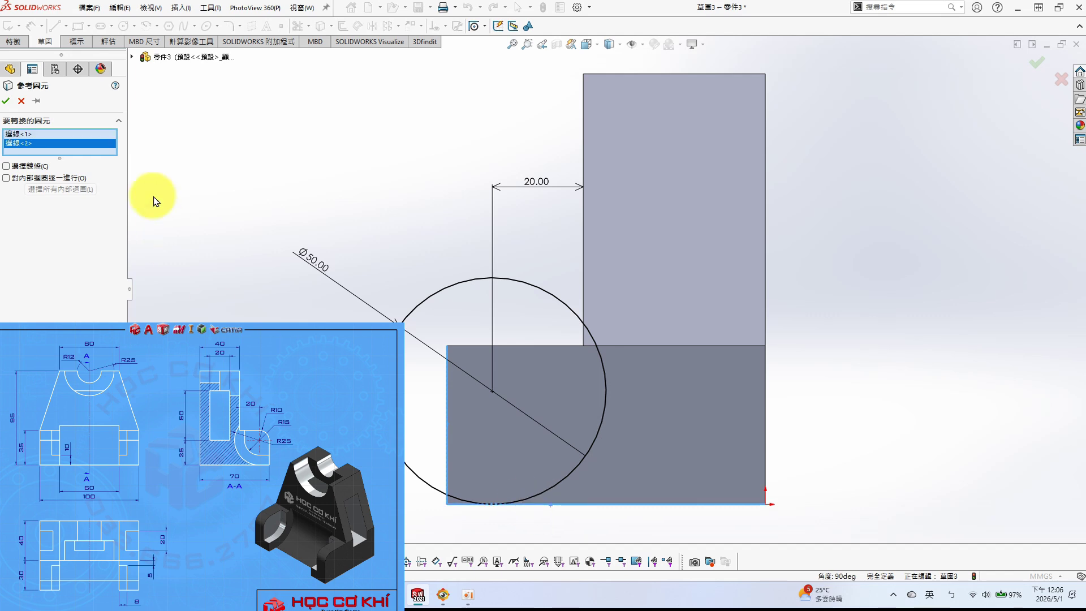
left_click(8, 105)
- Power Trim the front line inside the circle and the bottom line behind the tangent point, keeping the small front corner
key("s")
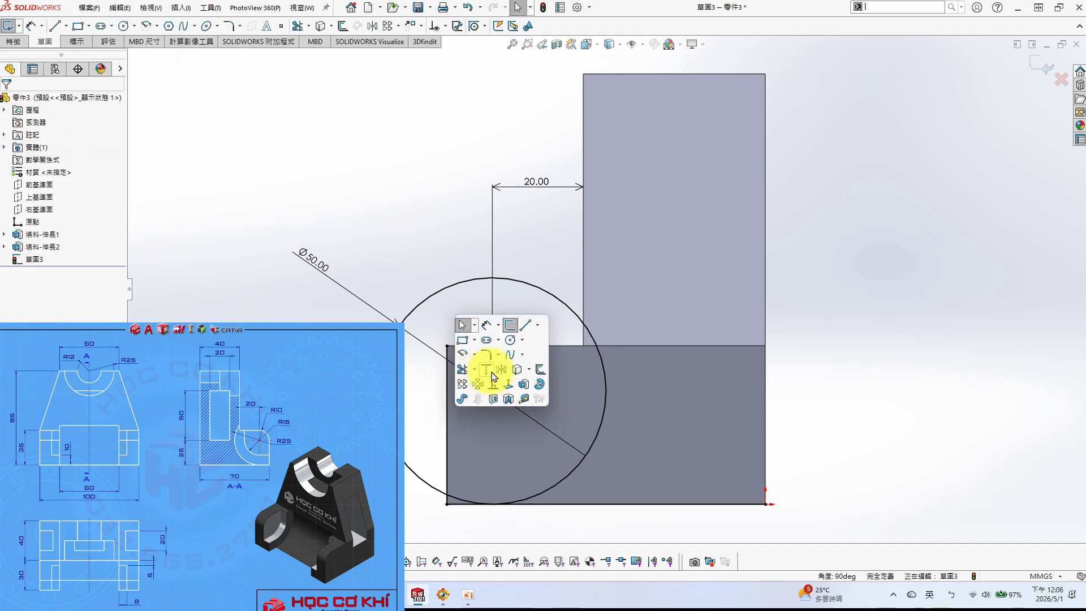
left_click(461, 369)
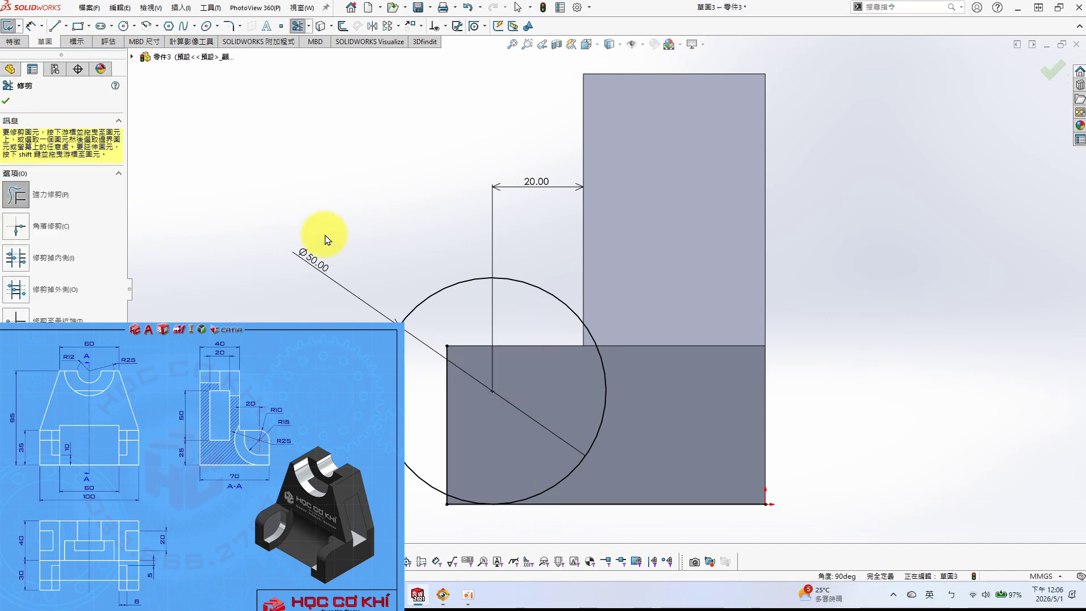
left_click_drag(673, 524, 684, 487)
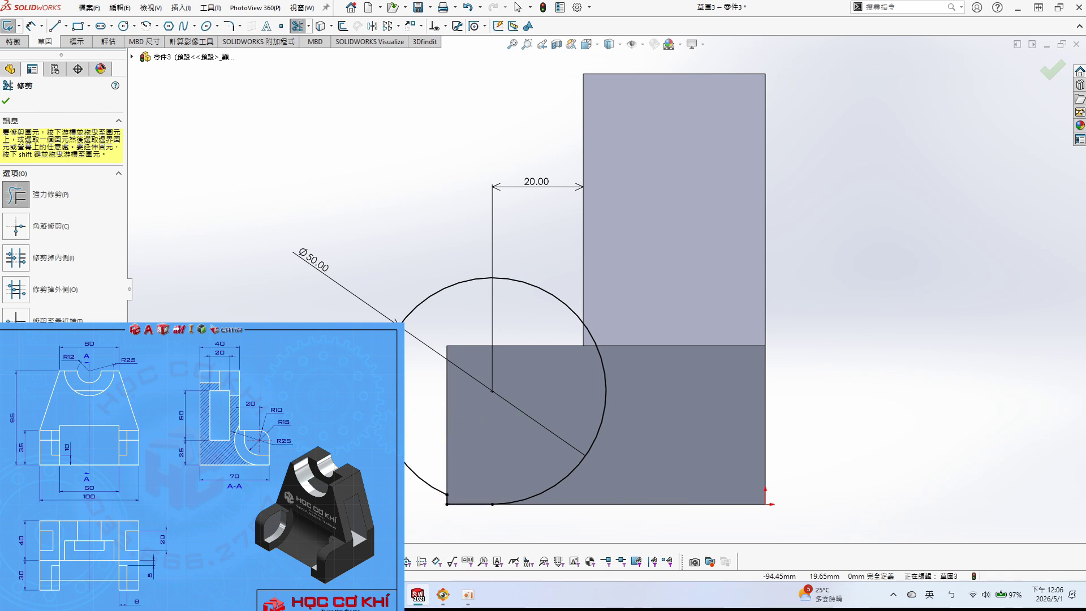
- Cut-extrude the circle profile Mid Plane with a depth of 60 mm through the middle of the base block
key("ctrl+7")
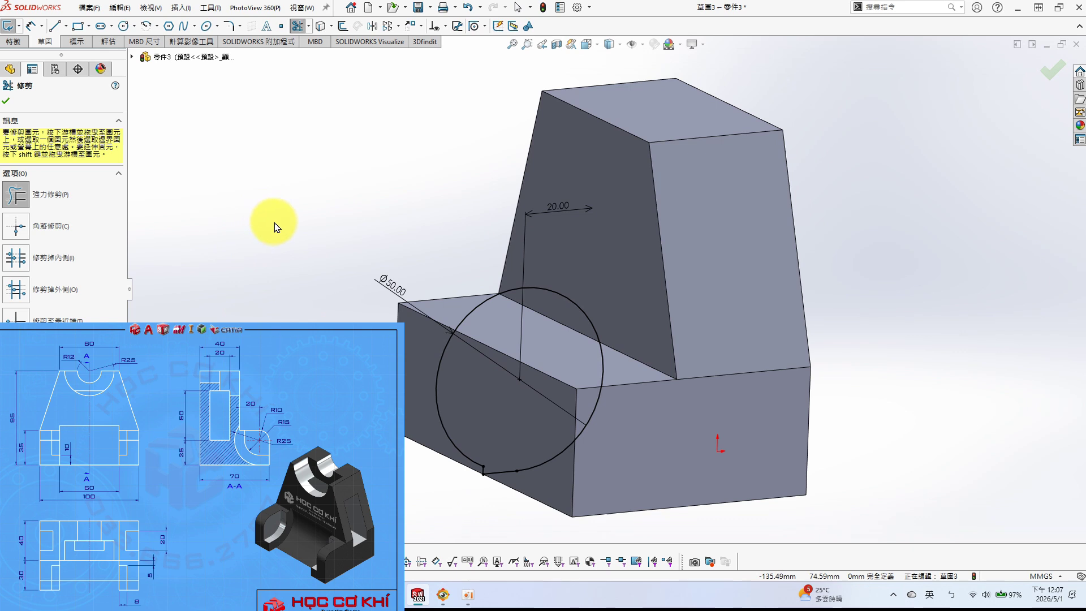
key("s")
key("Escape")
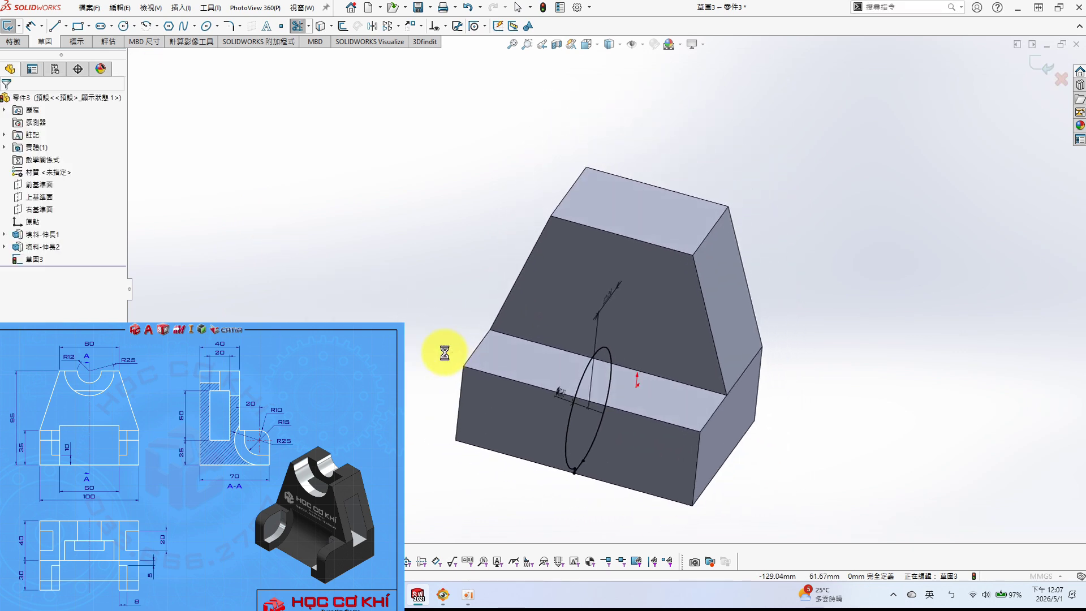
left_click(69, 168)
left_click(68, 238)
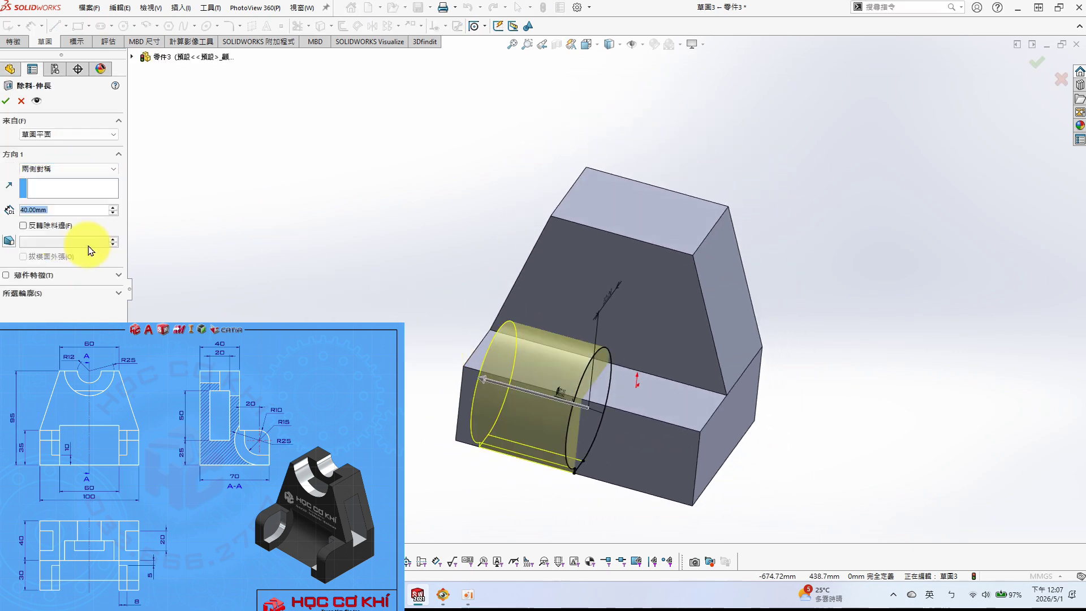
type("60")
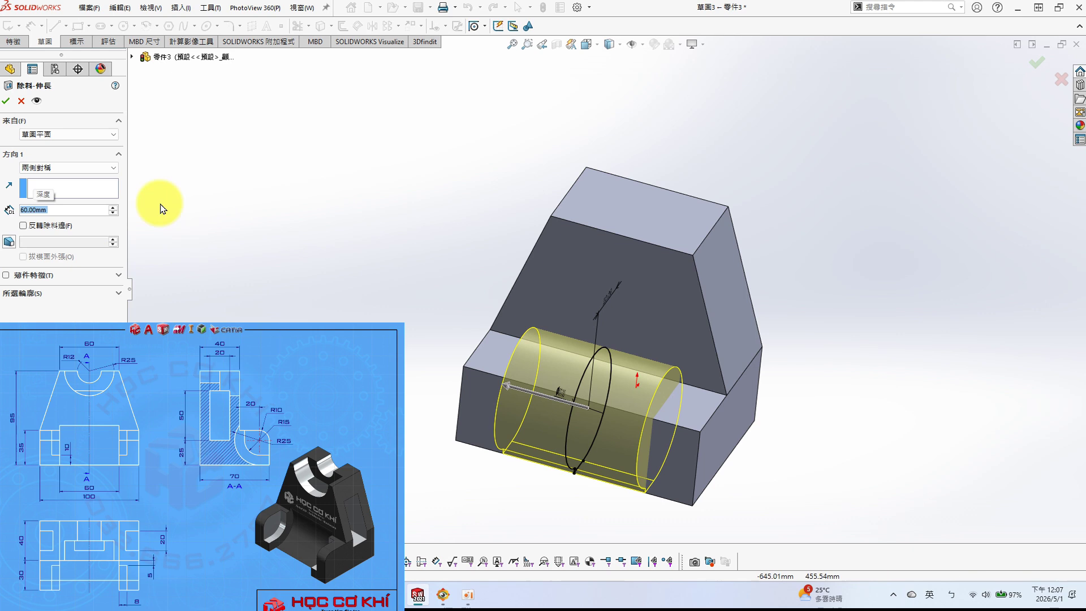
left_click(5, 101)
middle_click_drag(407, 310, 347, 260)
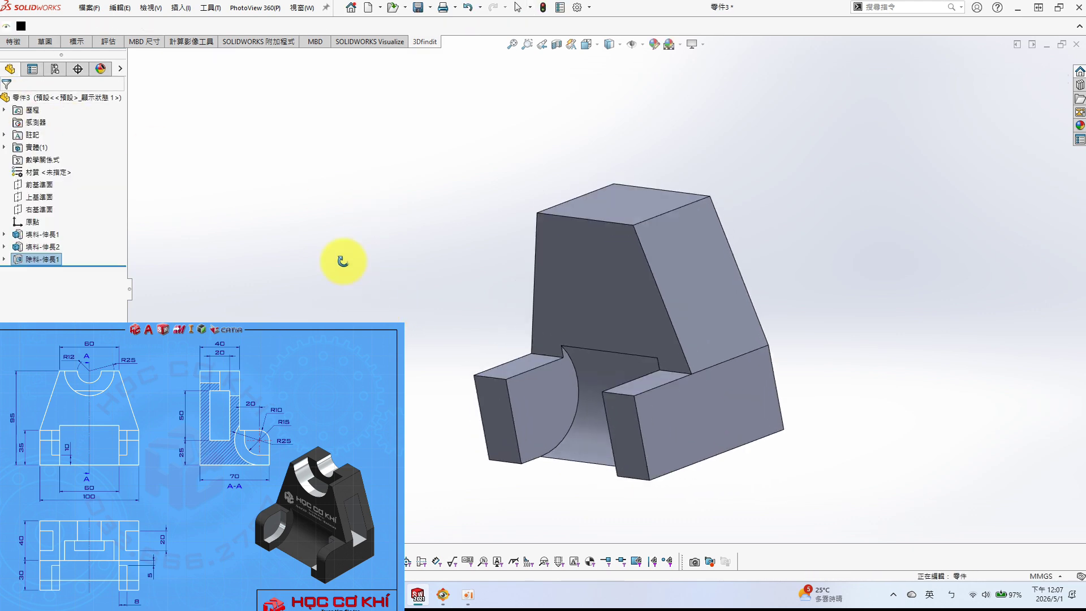
left_click(528, 398)
left_click(581, 349)
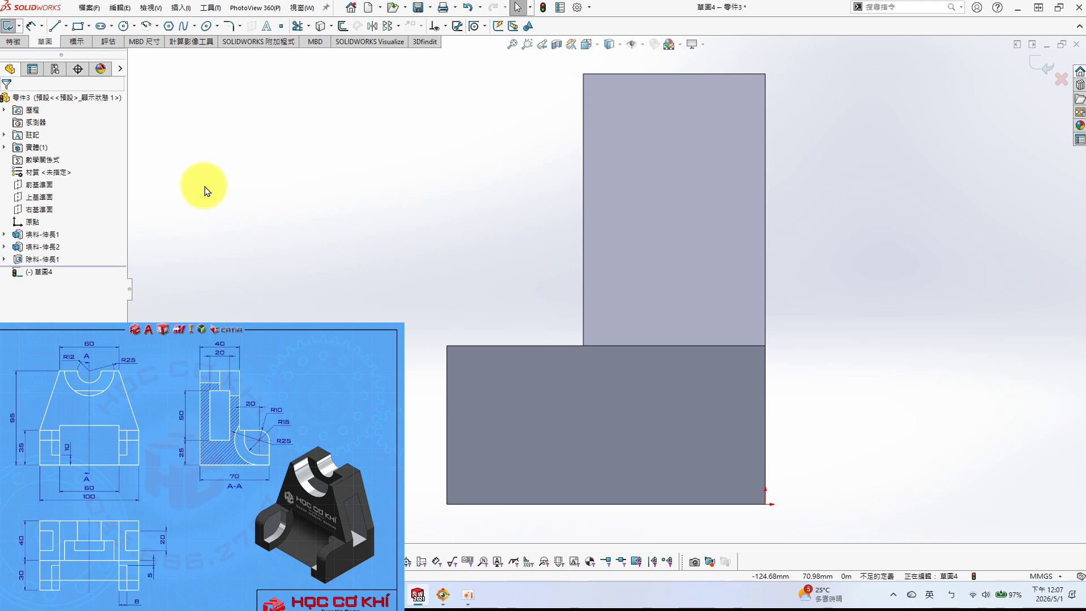
left_click(1066, 81)
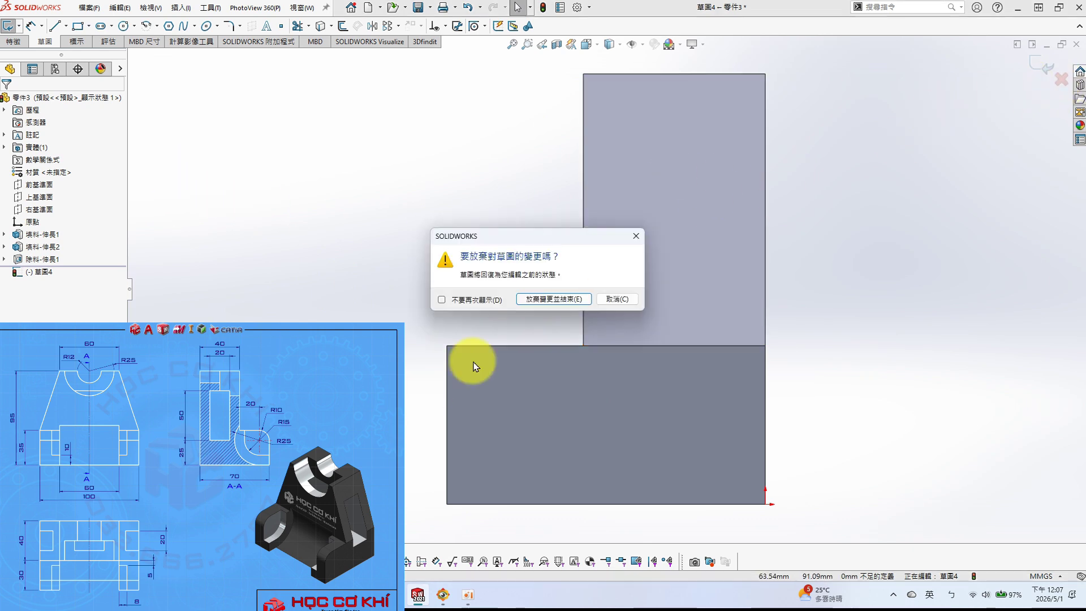
left_click(567, 301)
- Insert a 10 mm radius fillet on the base block's upper front edge, placed before the extruded cut in the feature history
left_click_drag(89, 264, 89, 253)
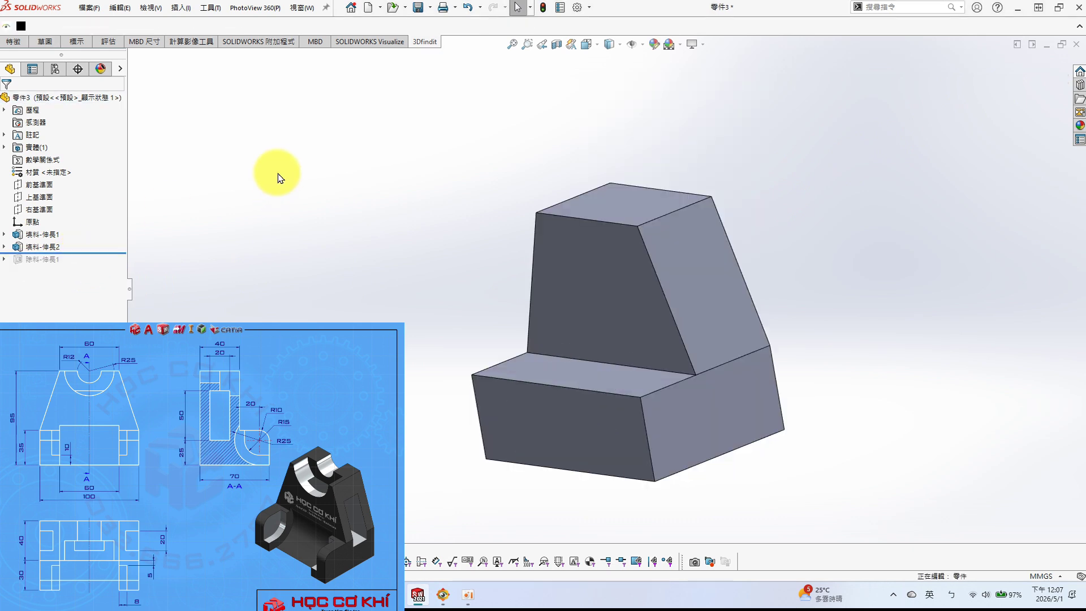
key("s")
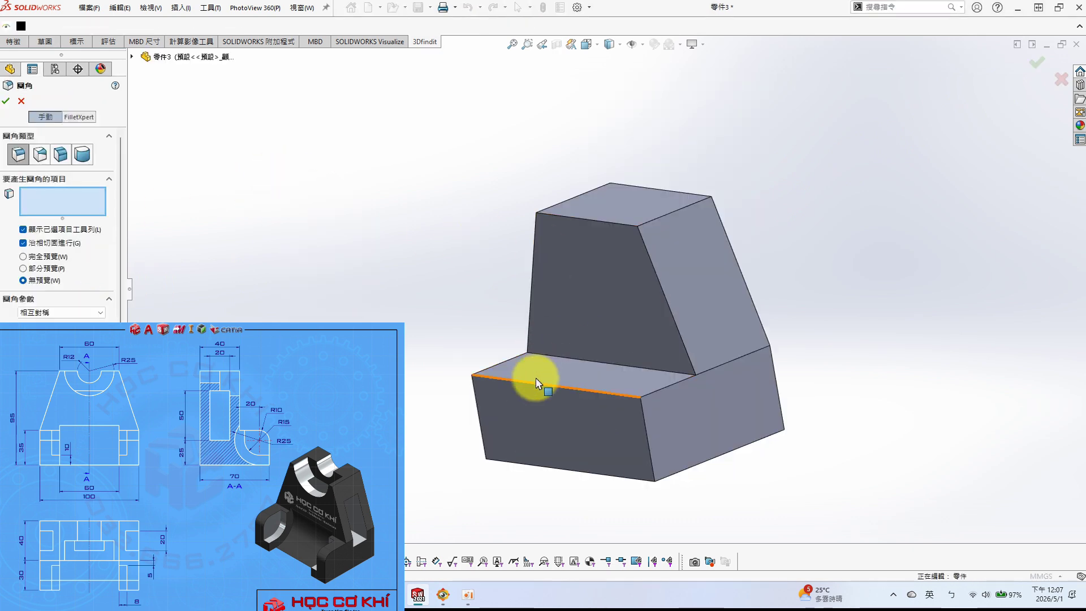
left_click(558, 388)
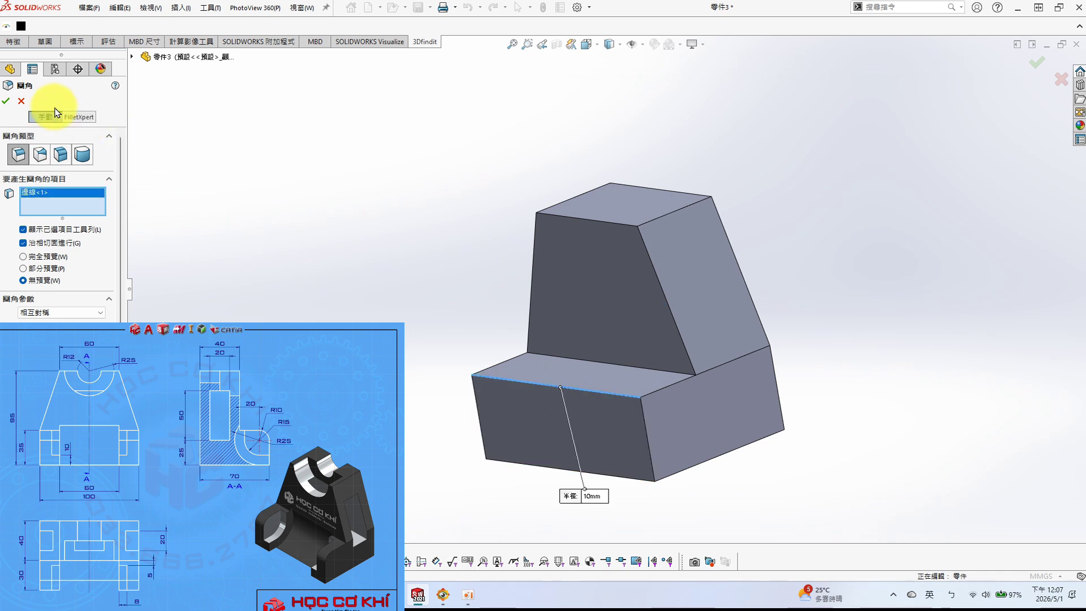
left_click(6, 101)
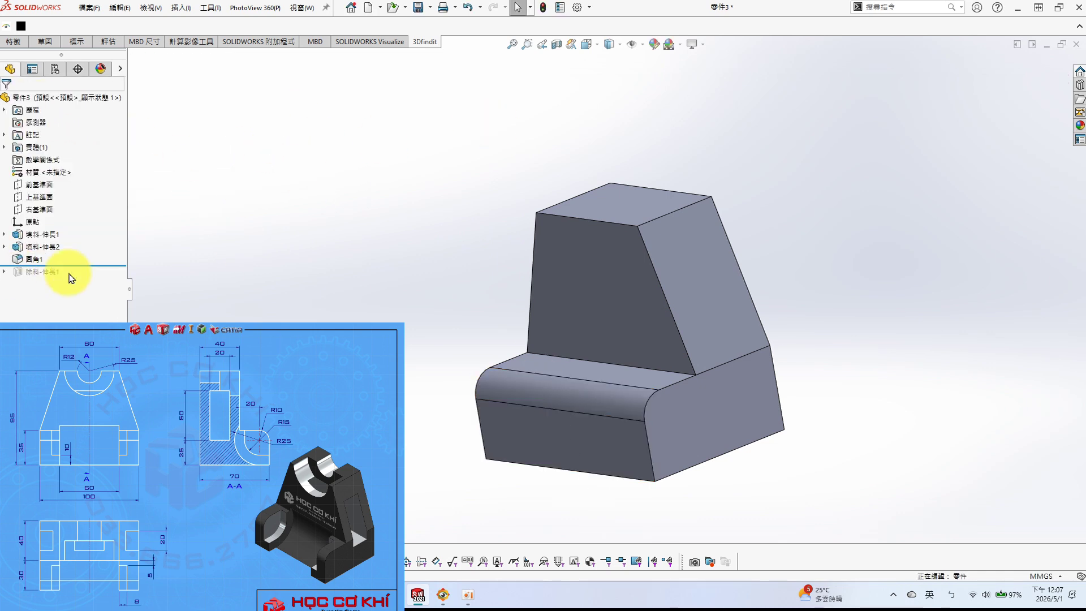
left_click_drag(90, 263, 130, 277)
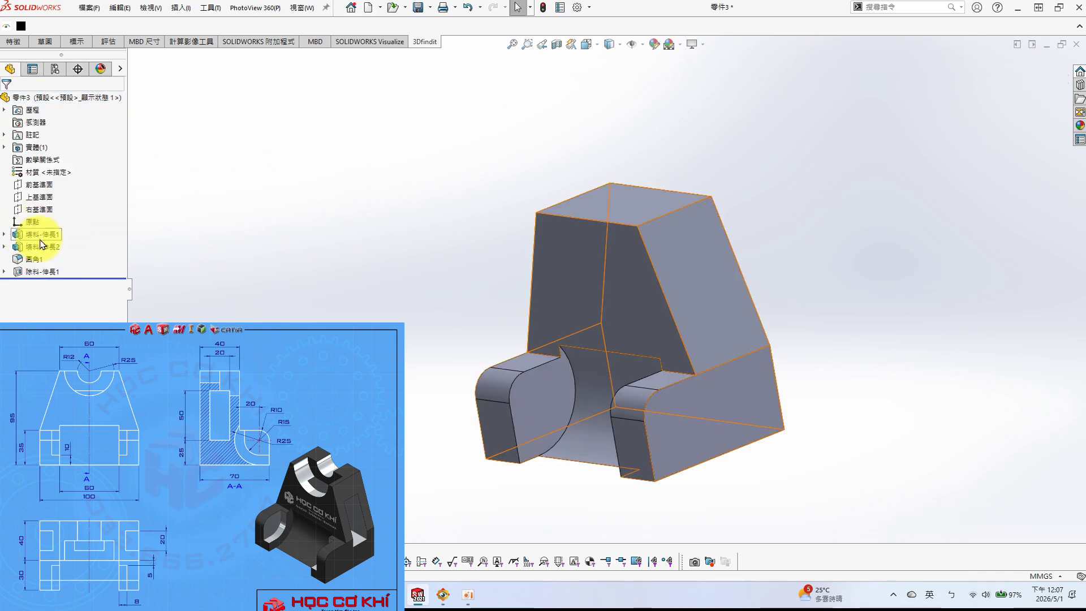
- Sketch a circle on the left lug's inner side face and make it concentric with the lug's rounded front corner
left_click(529, 400)
left_click(595, 357)
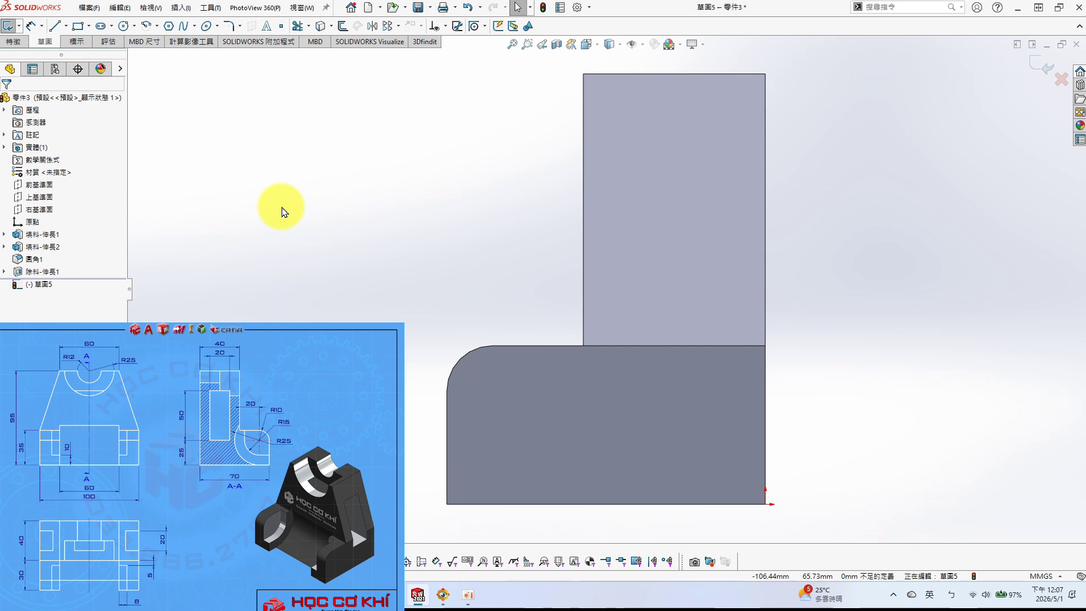
key("s")
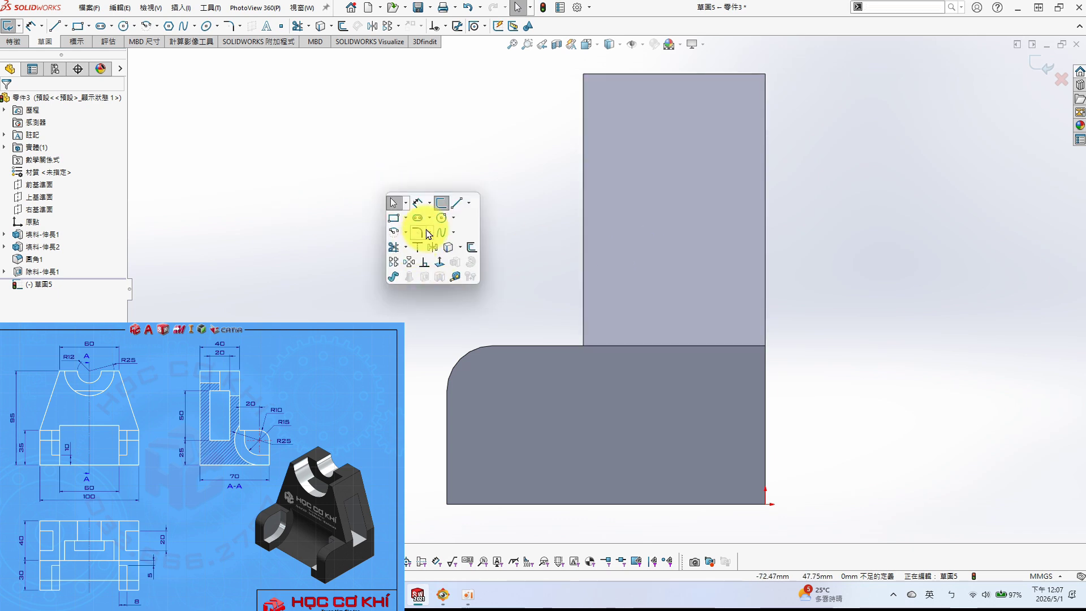
left_click(453, 226)
left_click(490, 380)
left_click(516, 423)
key("Escape")
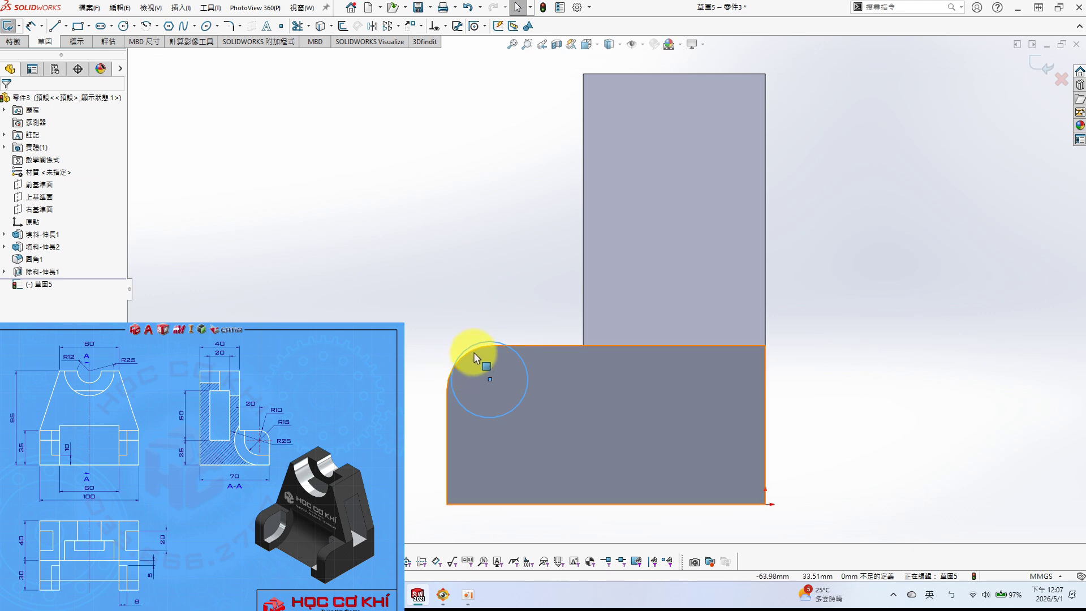
left_click(469, 360)
left_click(245, 208)
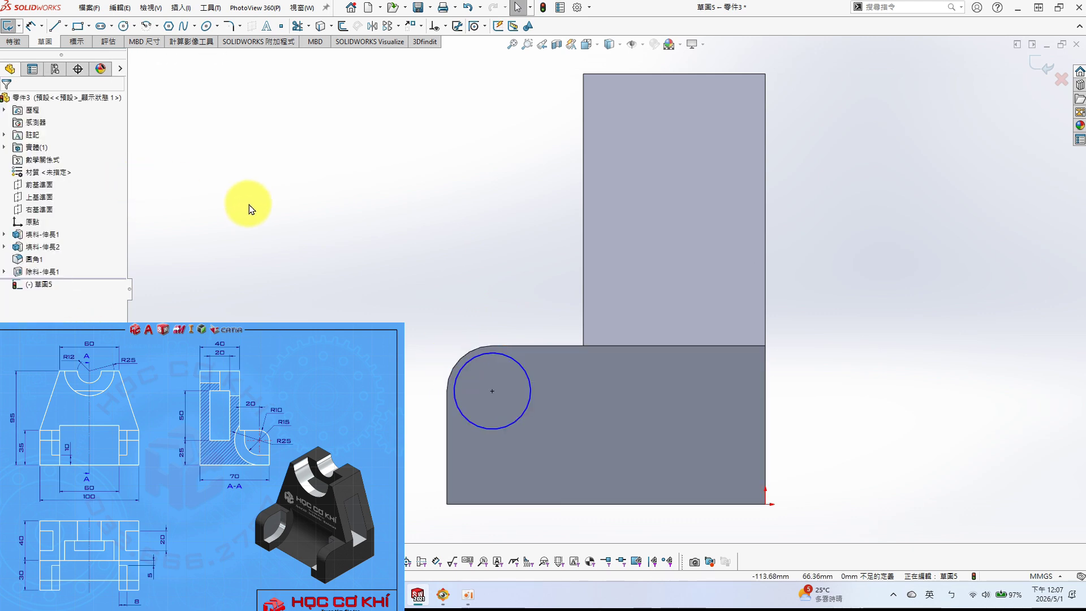
- Dimension the circle on the left lug's inner side face to a diameter of 30 mm
key("s")
left_click(354, 175)
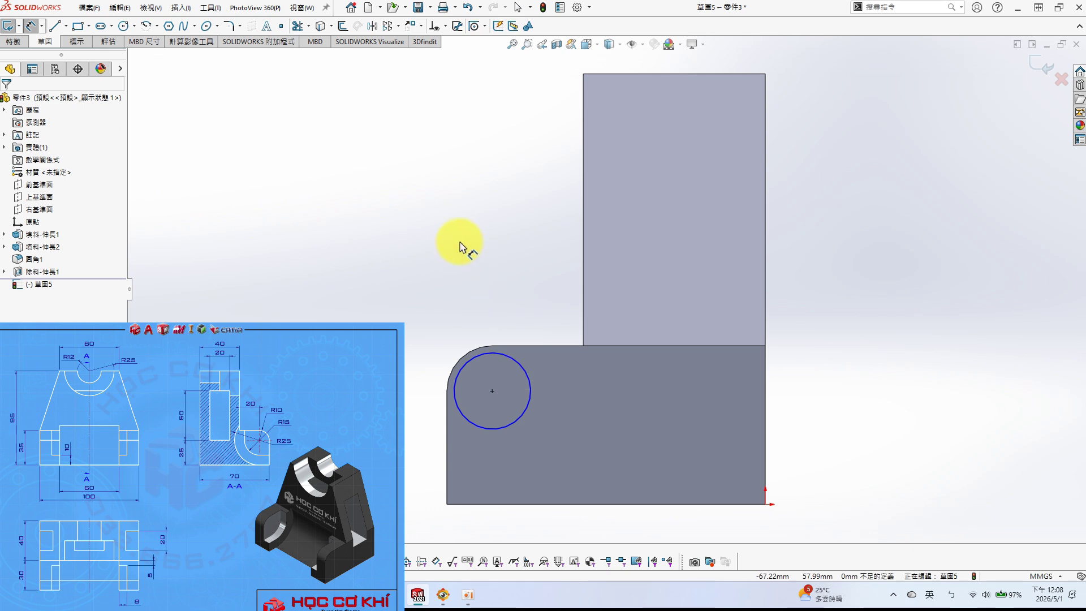
left_click(516, 363)
left_click(452, 249)
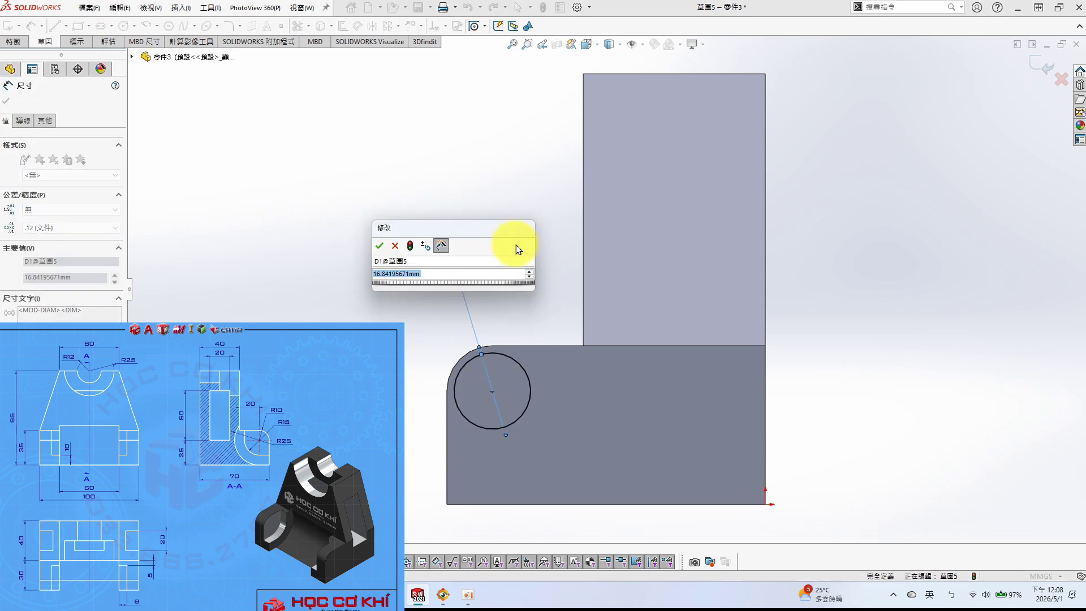
type("3")
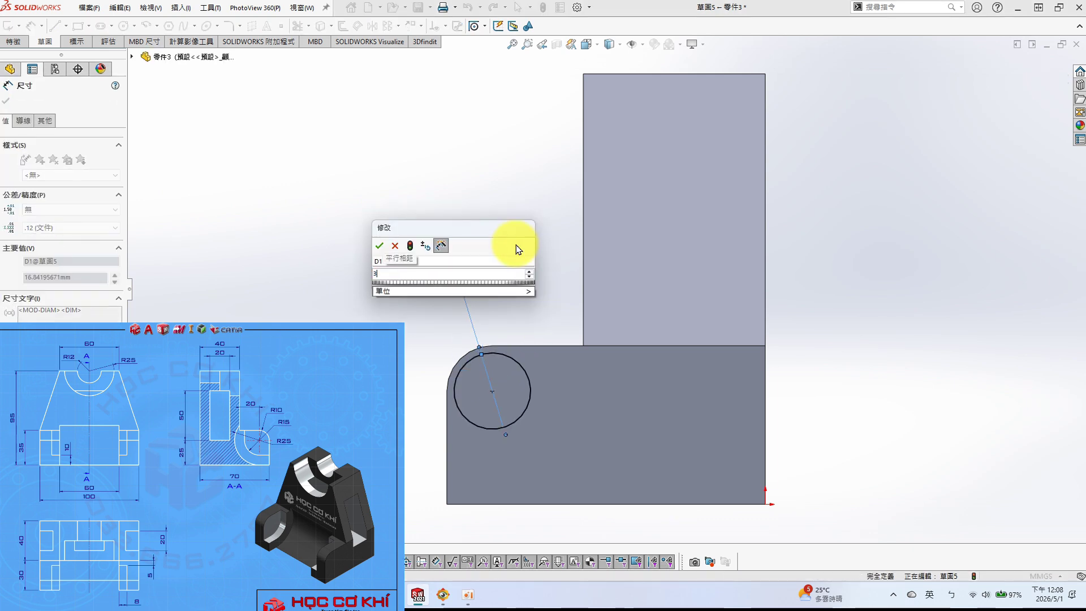
type("0")
key("Return")
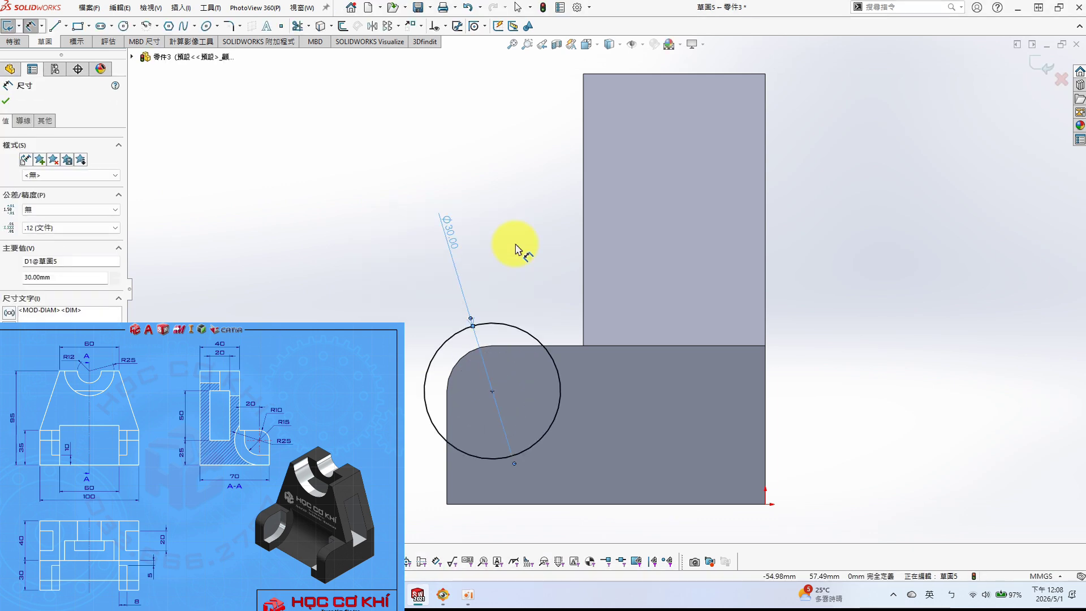
left_click(506, 210)
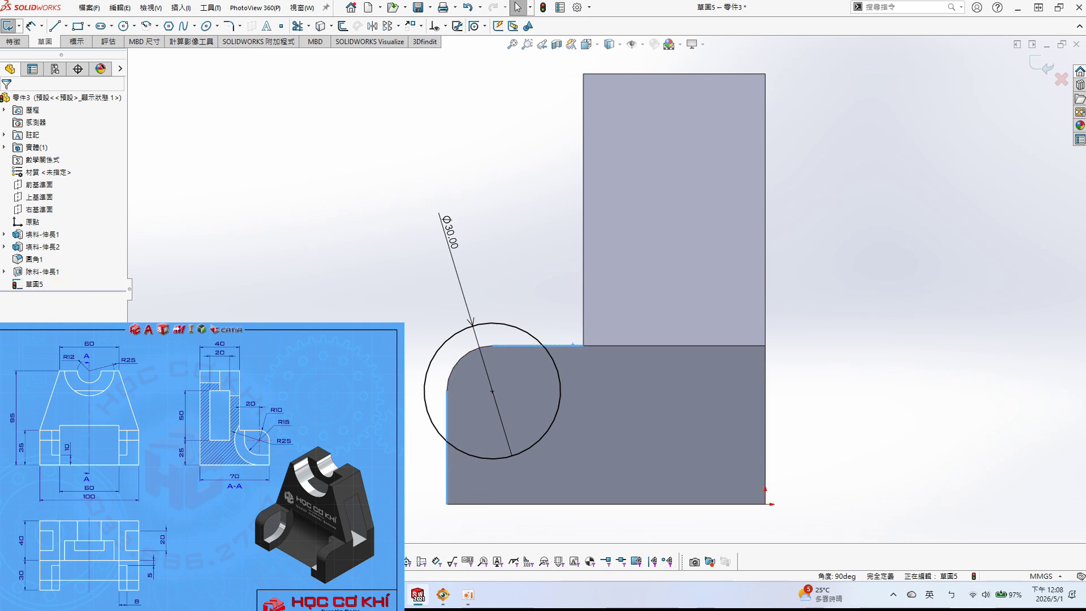
- Convert the lug's top and front edges into the sketch and draw a vertical line from the circle's rear quadrant up past the top edge
key("s")
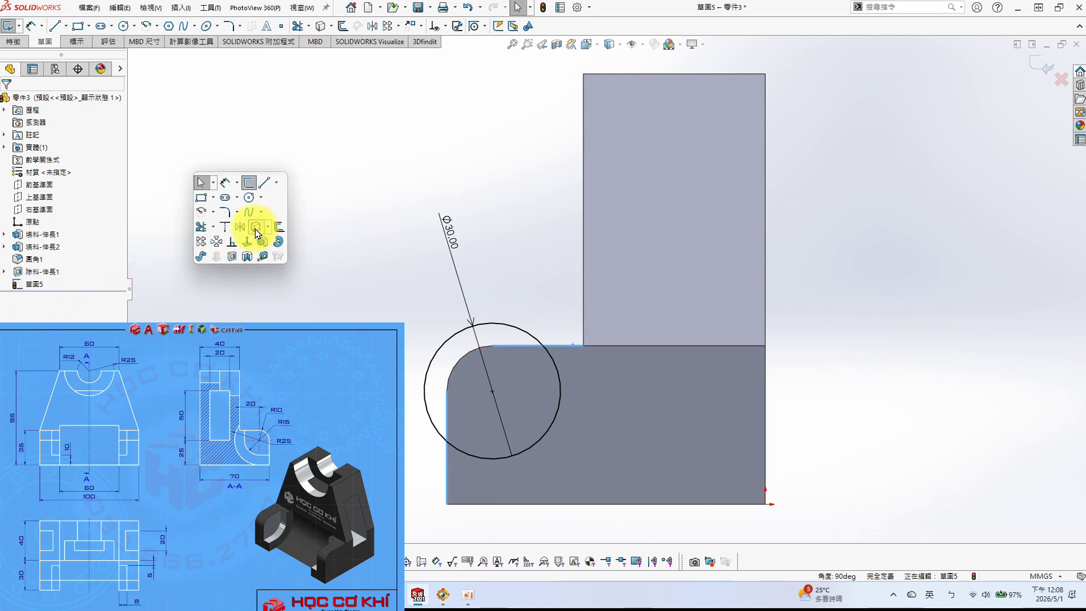
key("Escape")
key("s")
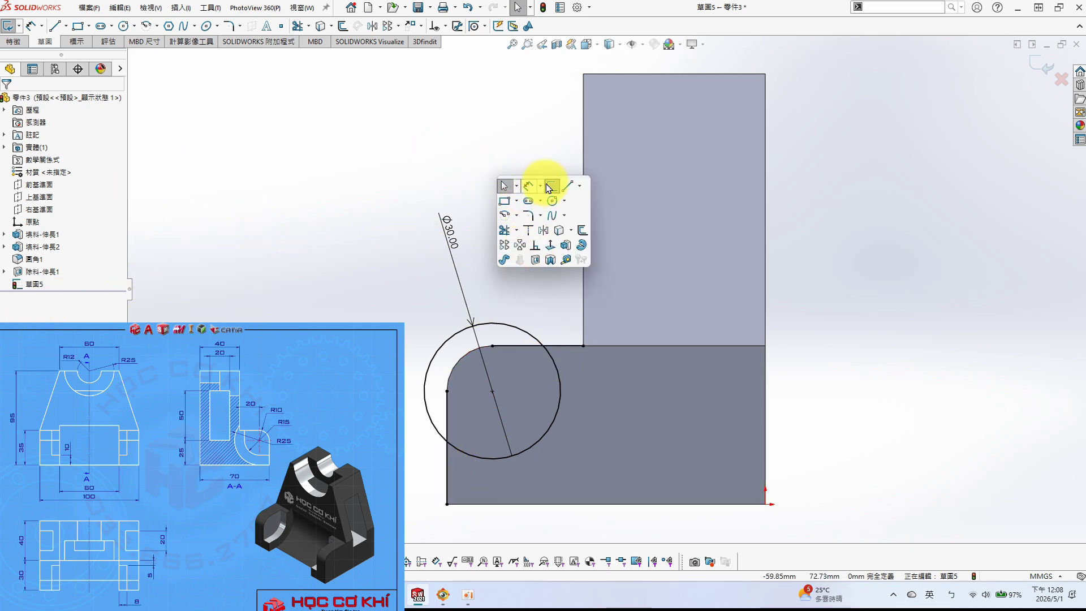
left_click(567, 186)
left_click(560, 391)
left_click(561, 288)
key("Escape")
- Draw a horizontal line from the circle's lowest point forward past the lug's front edge
key("s")
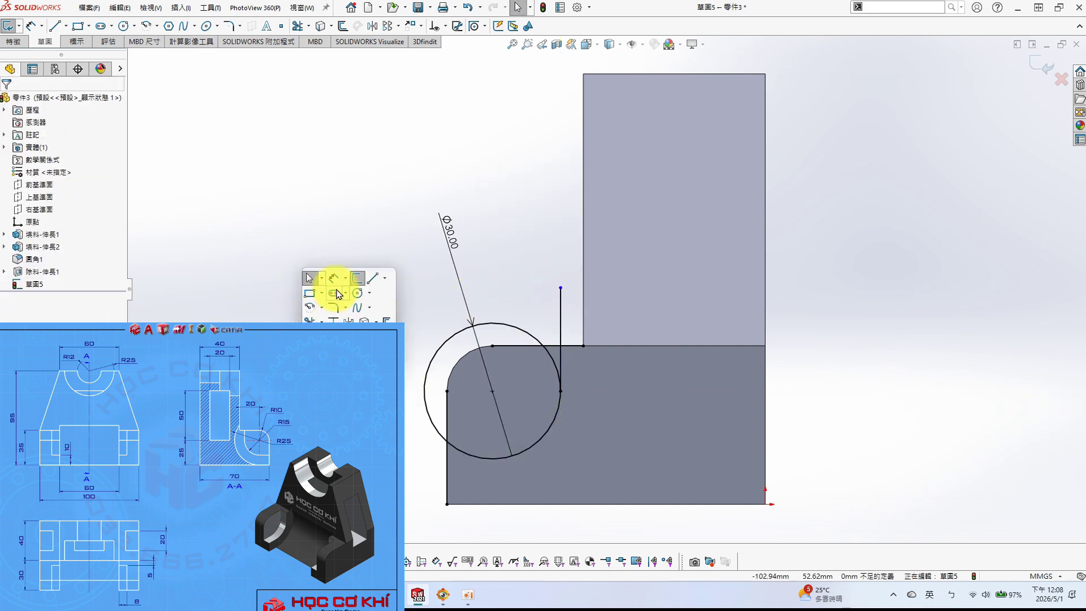
left_click(370, 276)
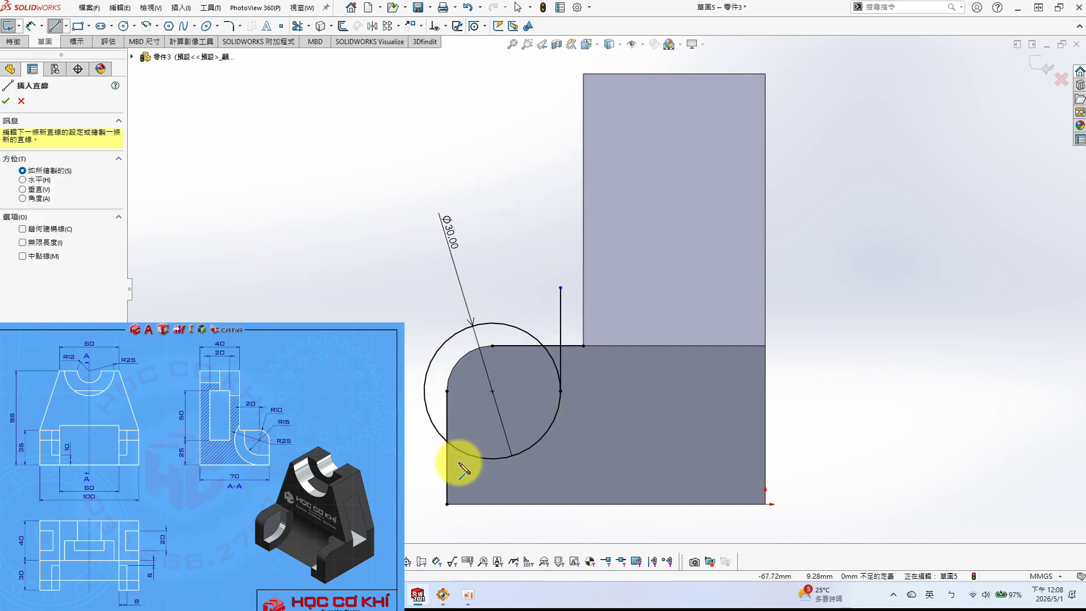
left_click(492, 459)
left_click(438, 459)
key("Escape")
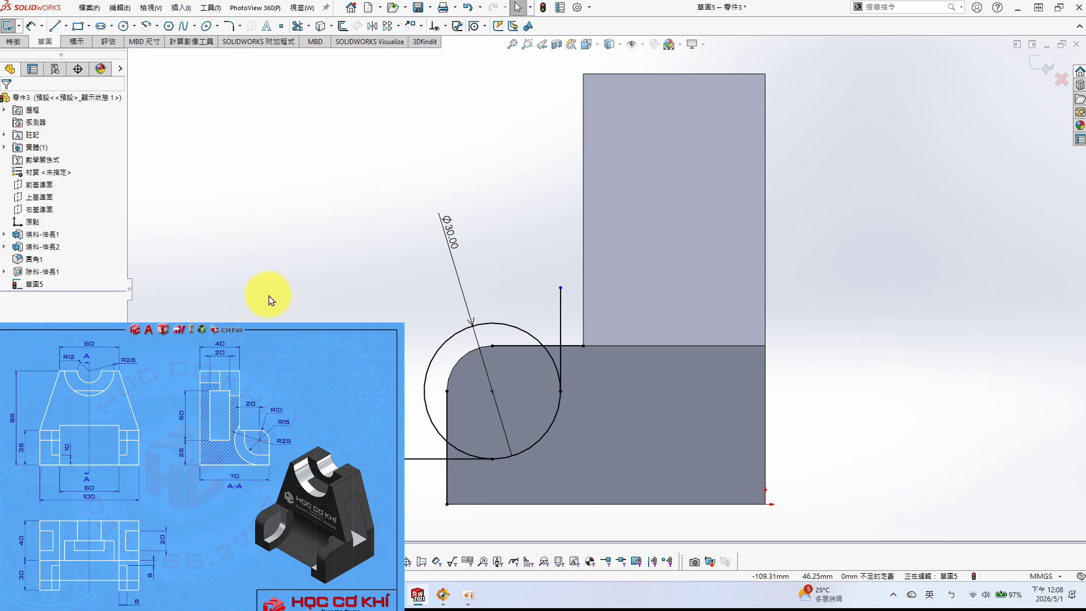
- Power Trim the excess lines and the circle's two inner corner arcs, leaving one closed profile over the lug's rounded front corner
key("s")
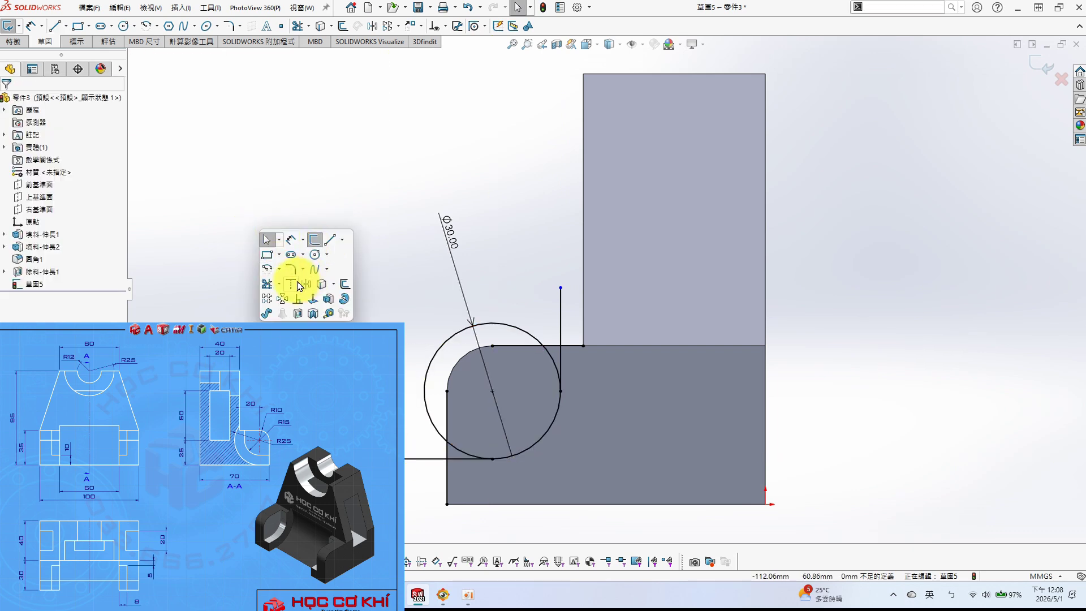
left_click(268, 284)
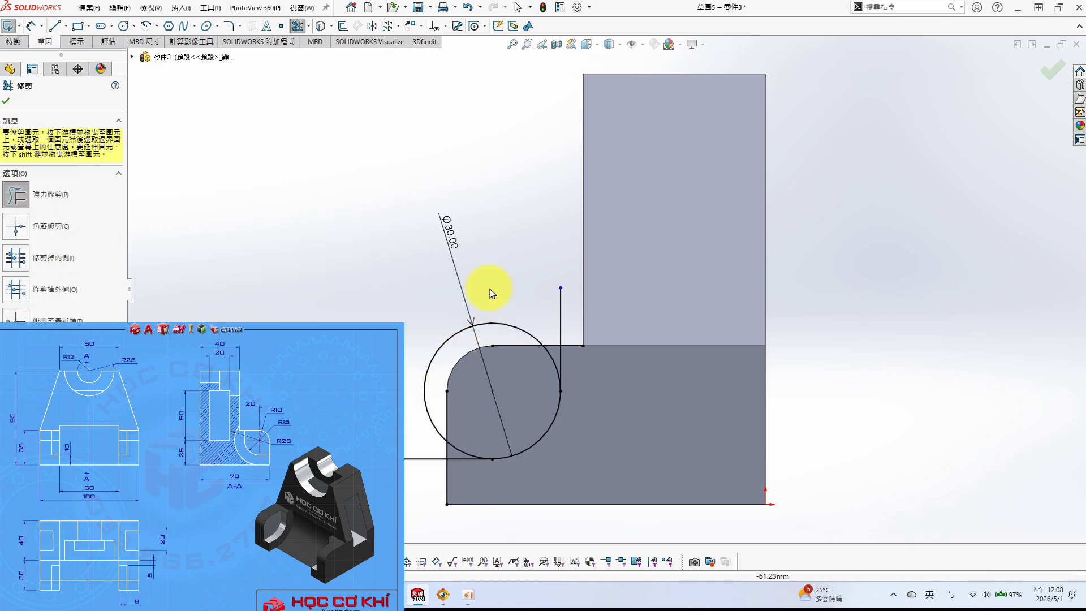
mouse_move(572, 356)
left_mouse_down()
mouse_move(606, 456)
mouse_move(417, 443)
mouse_move(461, 497)
mouse_move(373, 316)
left_mouse_up()
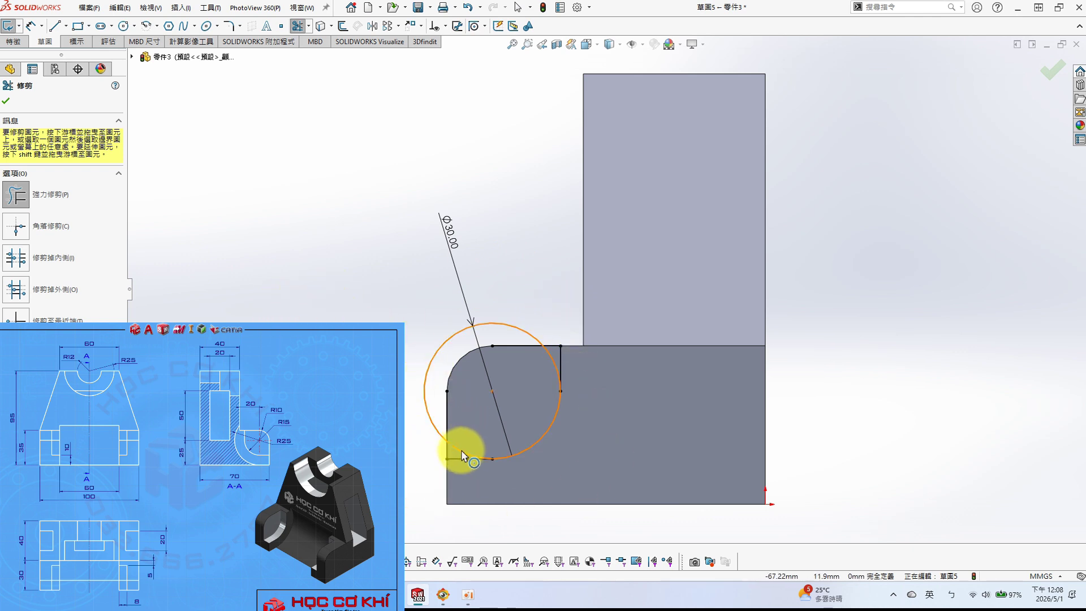
mouse_move(515, 342)
left_mouse_down()
mouse_move(451, 406)
mouse_move(497, 399)
left_mouse_up()
mouse_move(540, 361)
left_mouse_down()
mouse_move(551, 353)
mouse_move(460, 446)
mouse_move(416, 364)
left_mouse_up()
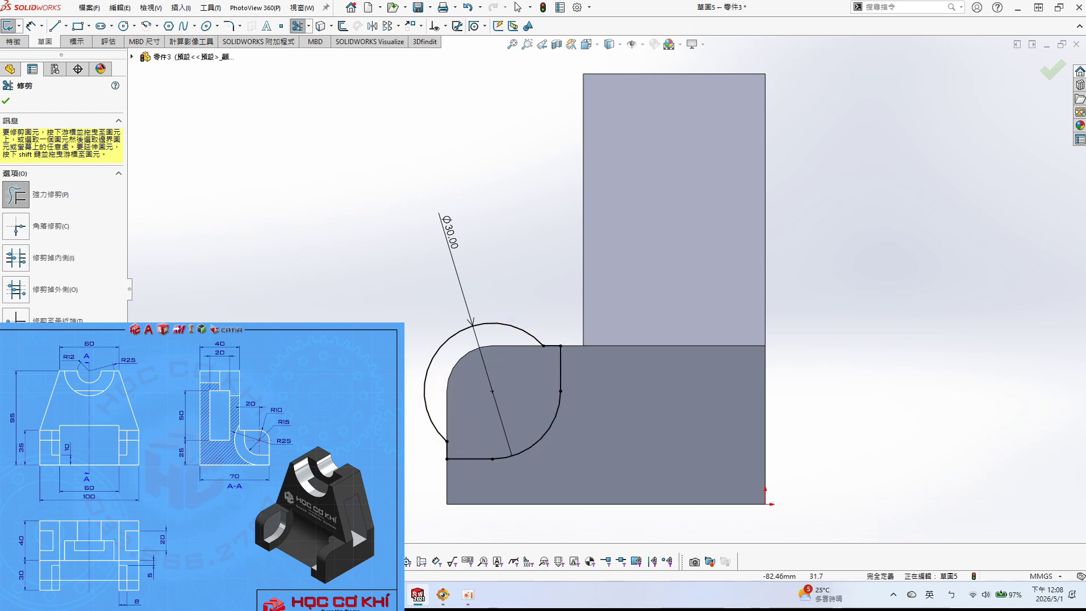
- Cut-extrude the trimmed profile 8 mm deep into the left lug
key("ctrl+7")
key("s")
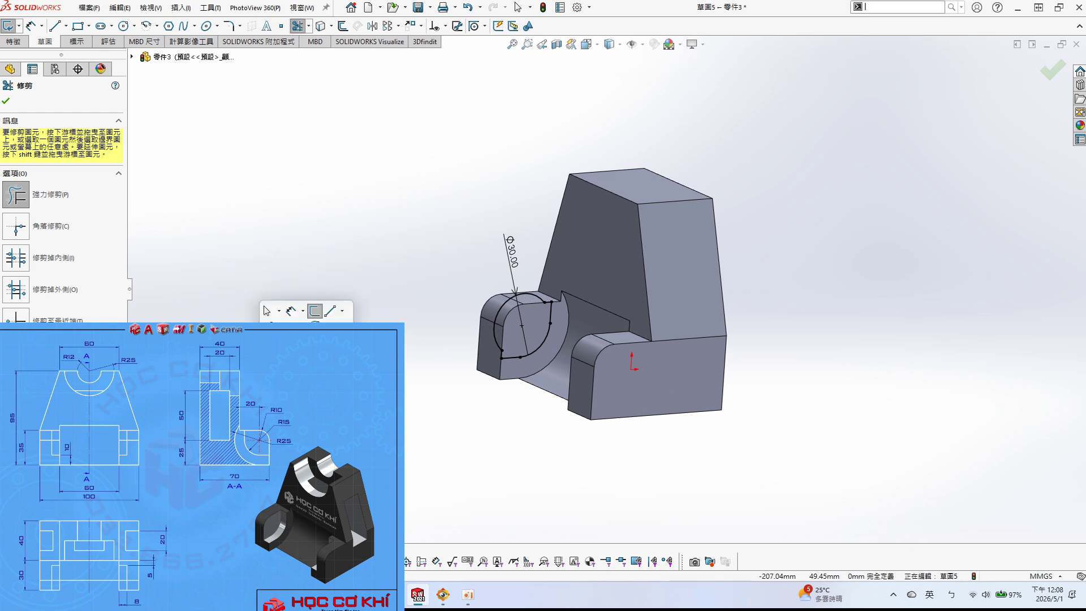
left_click(306, 339)
type("8")
key("Return")
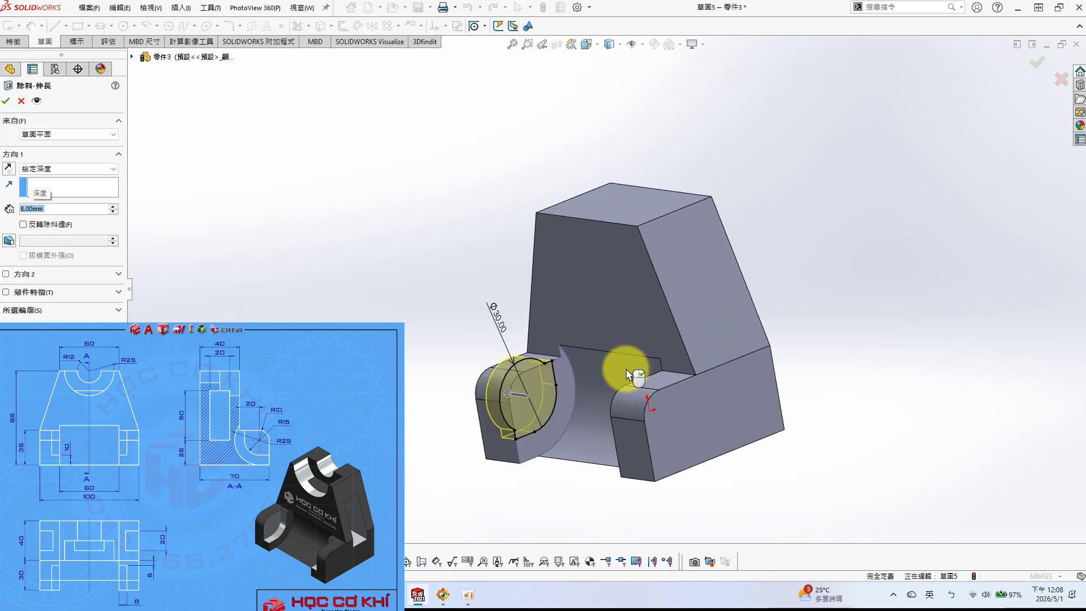
left_click(7, 102)
- Mirror the lug recess cut about the Right Plane onto the opposite lug
key("s")
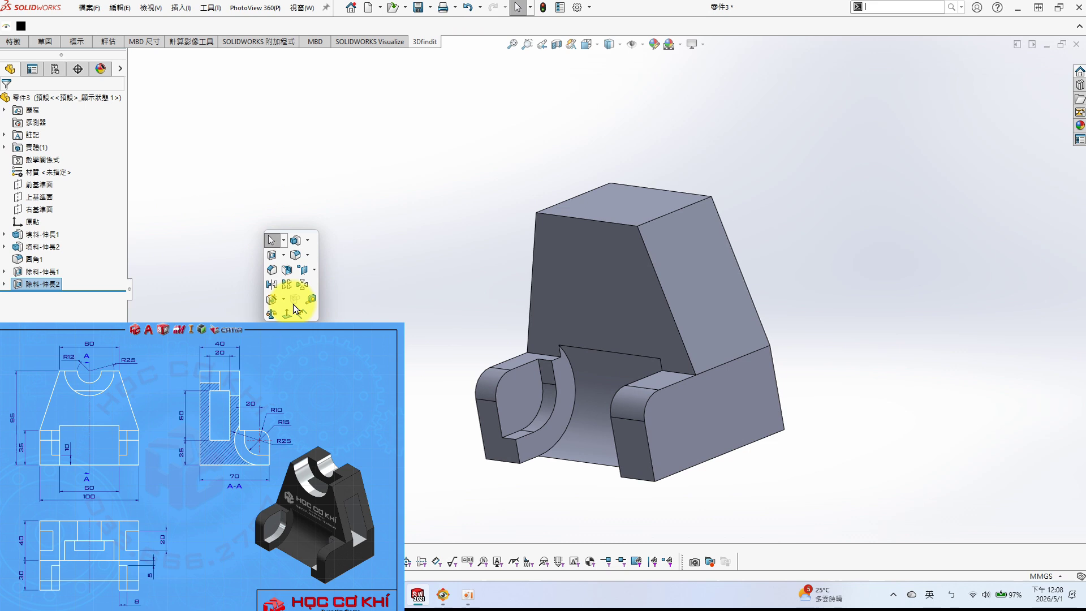
left_click(280, 278)
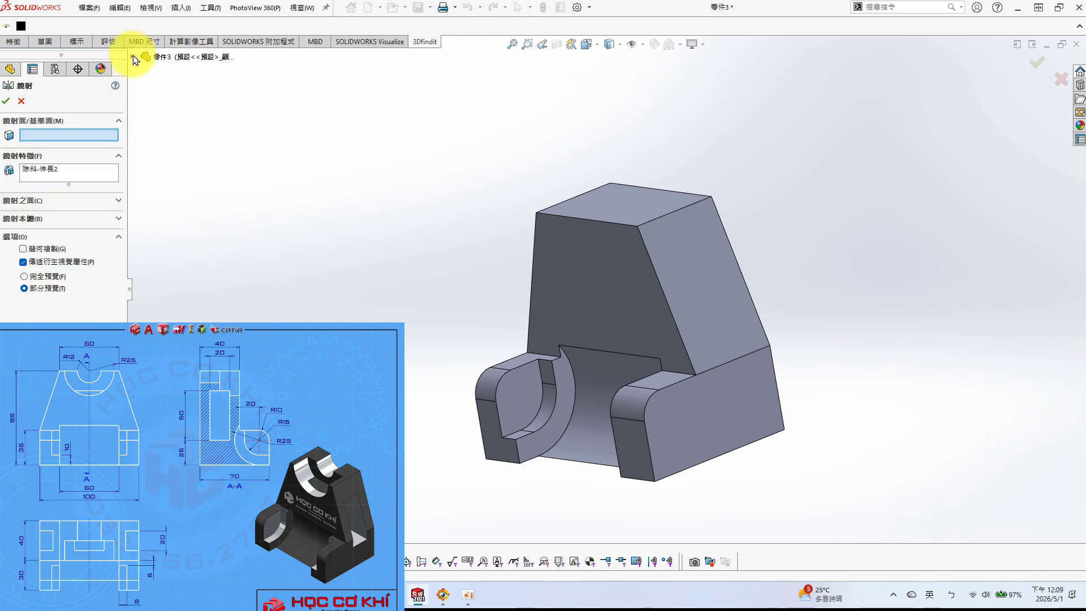
left_click(133, 58)
left_click(179, 169)
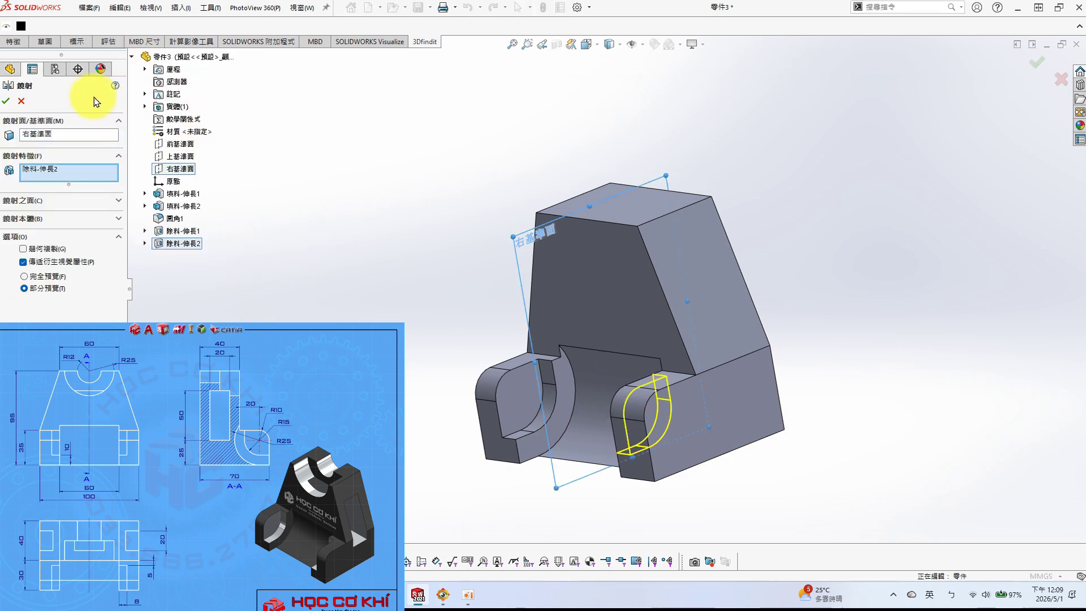
left_click(5, 101)
- Sketch a circle about 44 mm in diameter on the upper body's front face, centred on its top edge
middle_click_drag(485, 259, 619, 225)
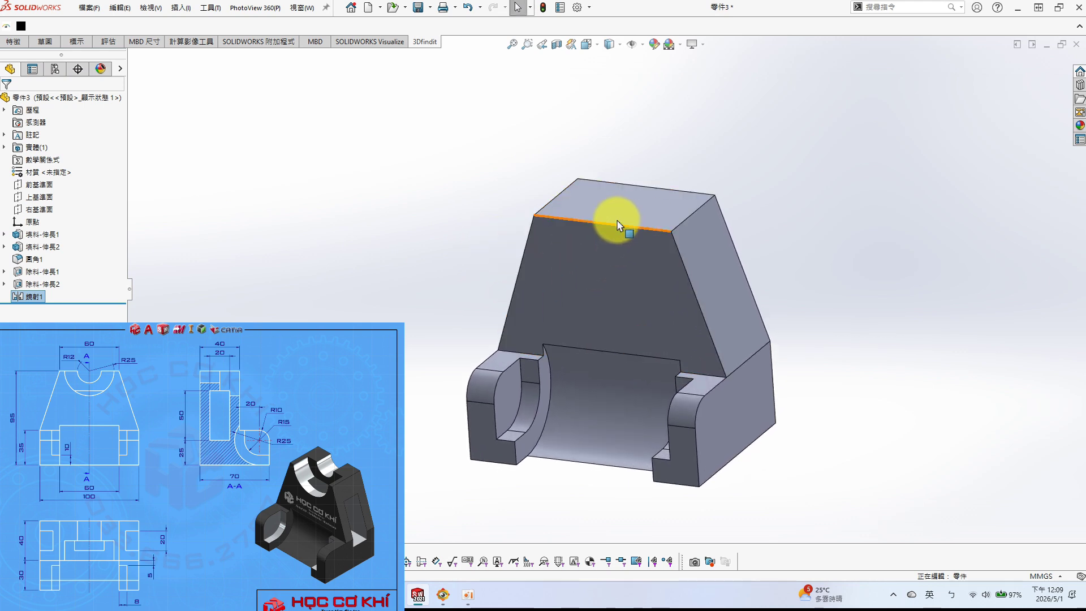
left_click(628, 266)
left_click(667, 223)
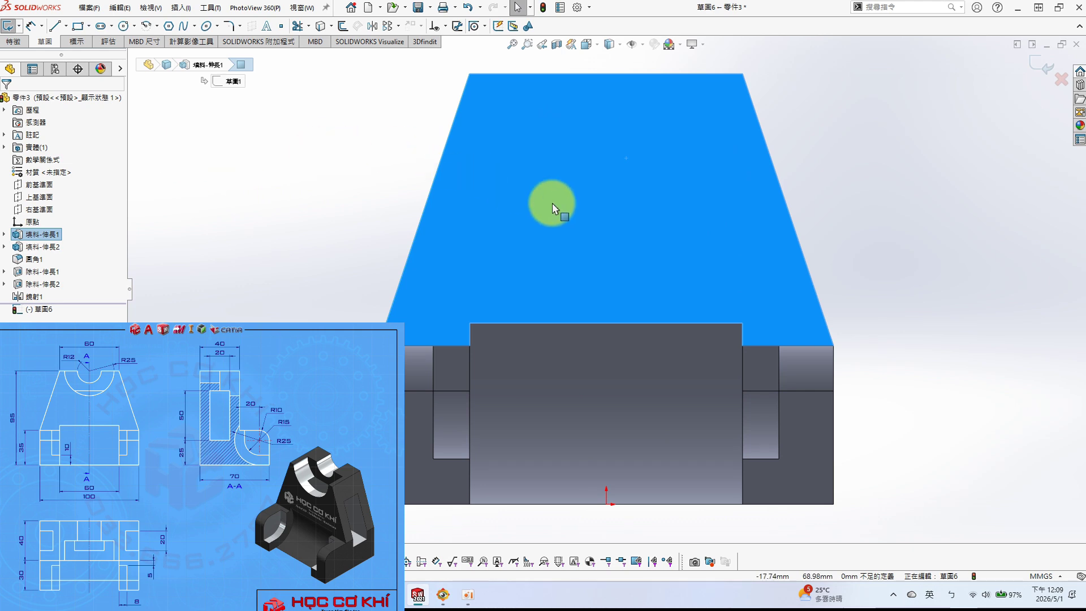
scroll(696, 203, "up", 5)
scroll(625, 239, "down", 4)
key("s")
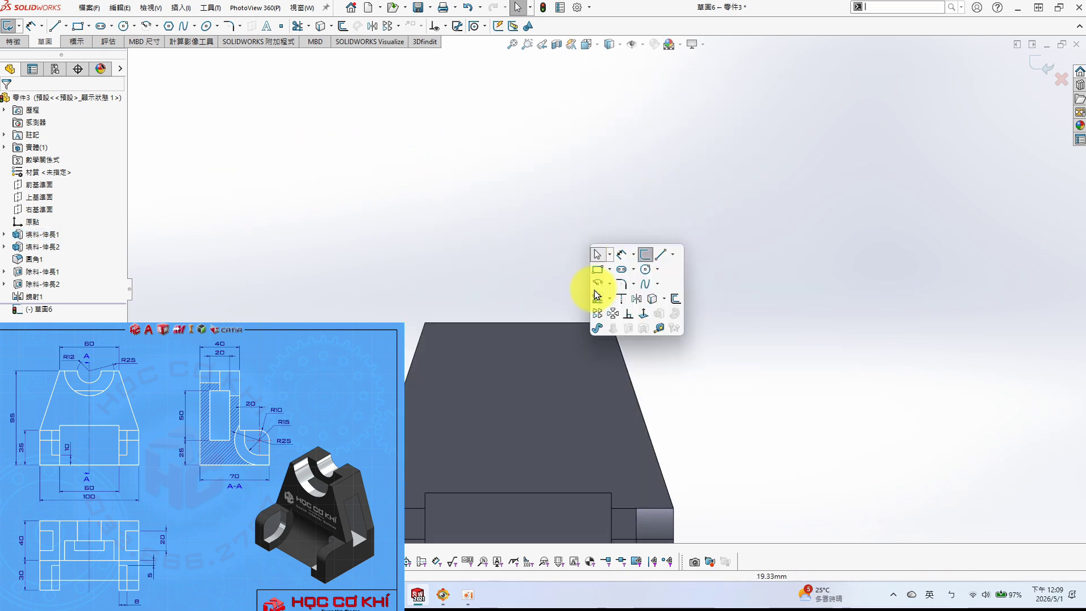
left_click(645, 273)
left_click(555, 323)
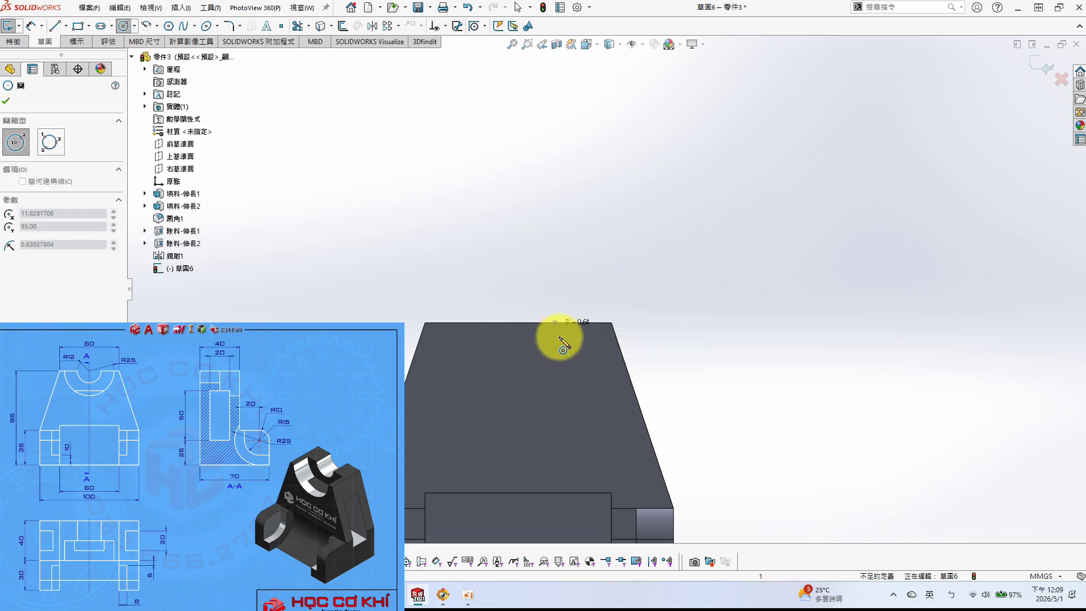
left_click(558, 389)
key("Escape")
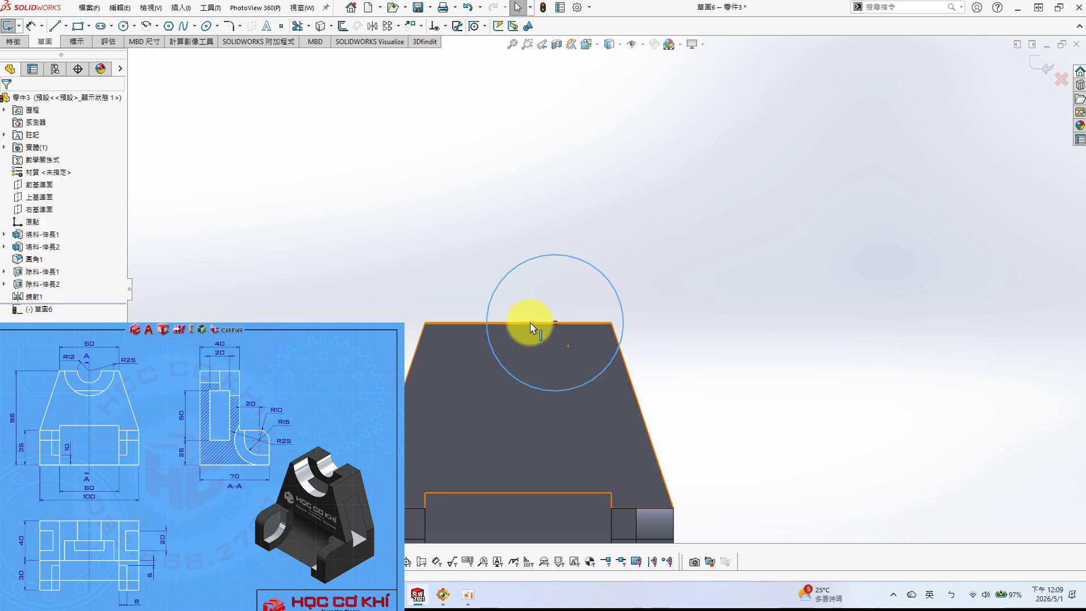
- Constrain the circle's centre to the midpoint of the upper body's top edge
left_click(531, 322, "ctrl")
left_click(511, 243)
left_click(555, 323)
left_click(532, 324, "ctrl")
left_click(21, 294)
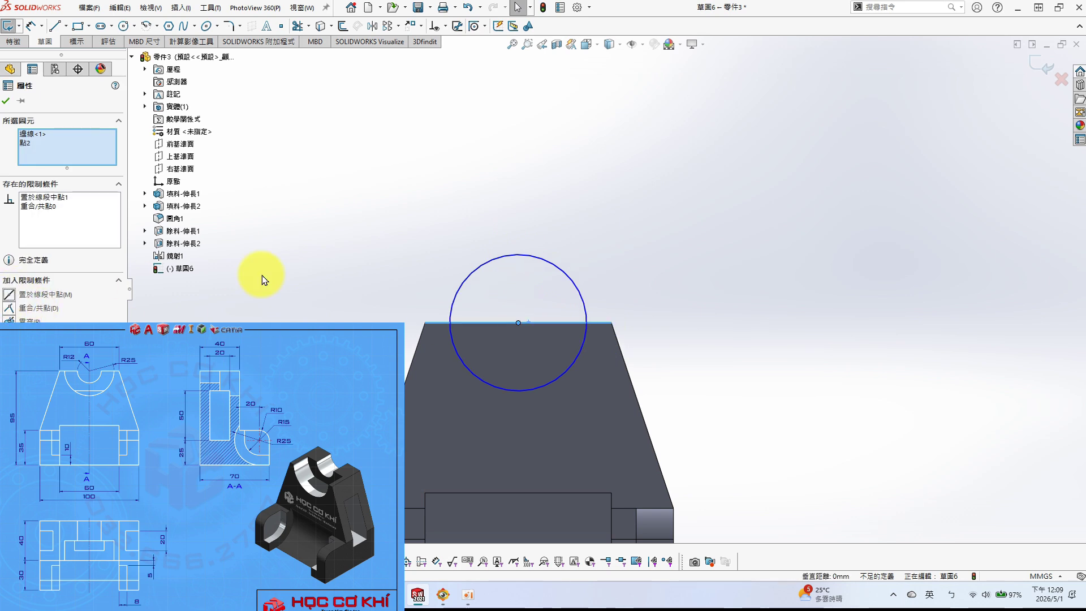
left_click(529, 160)
- Dimension the circle on the upper body's top edge to a diameter of 50 mm
key("s")
left_click(565, 170)
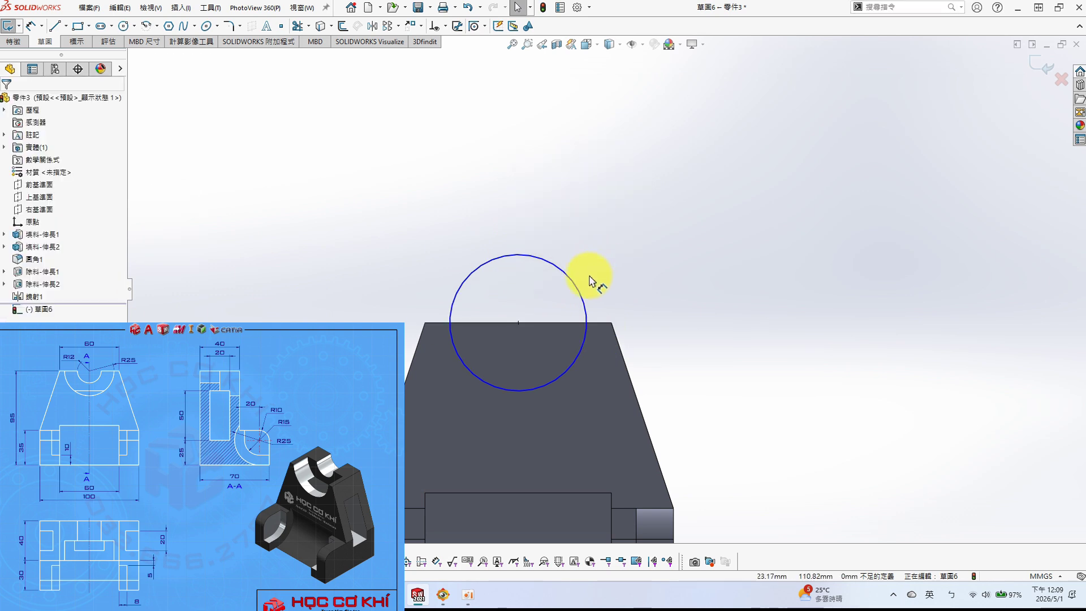
left_click(566, 273)
left_click(701, 197)
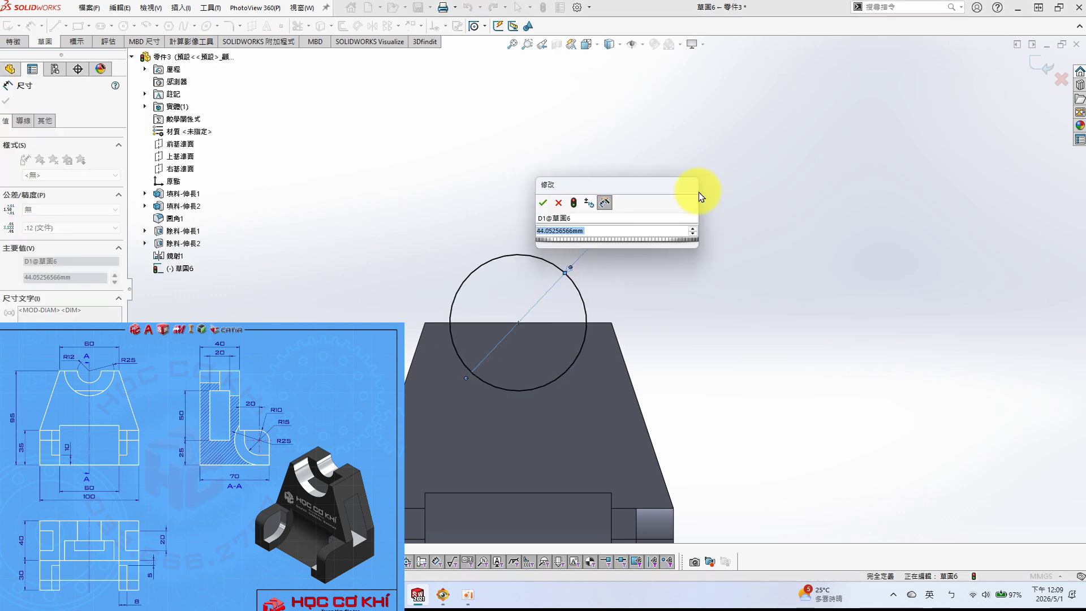
type("50")
key("Return")
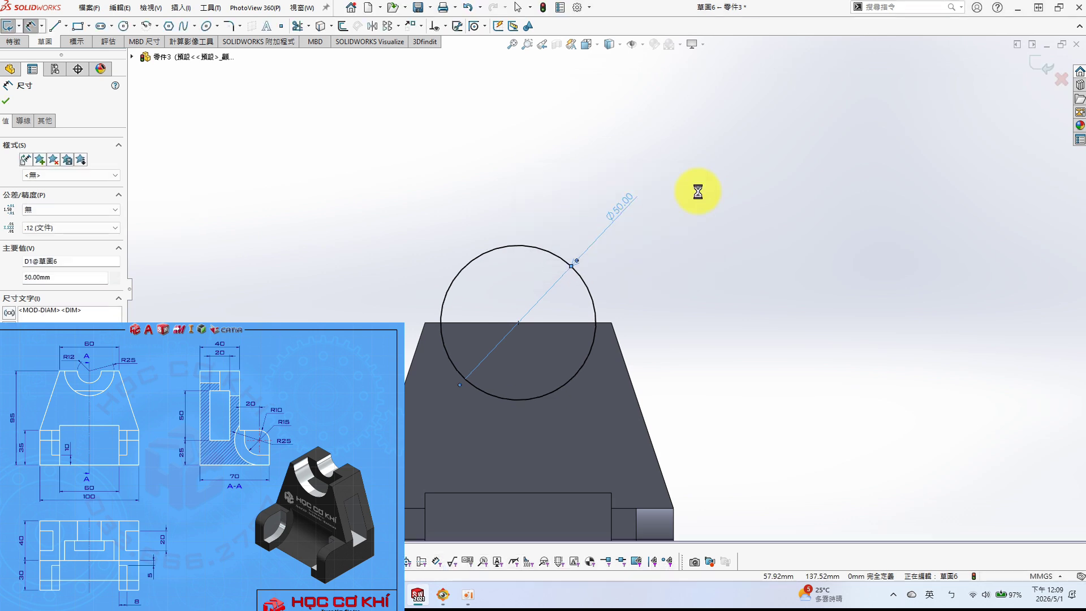
- Cut-extrude the 50 mm circle 20 mm deep into the front of the upper body
middle_click_drag(693, 268, 635, 315)
key("s")
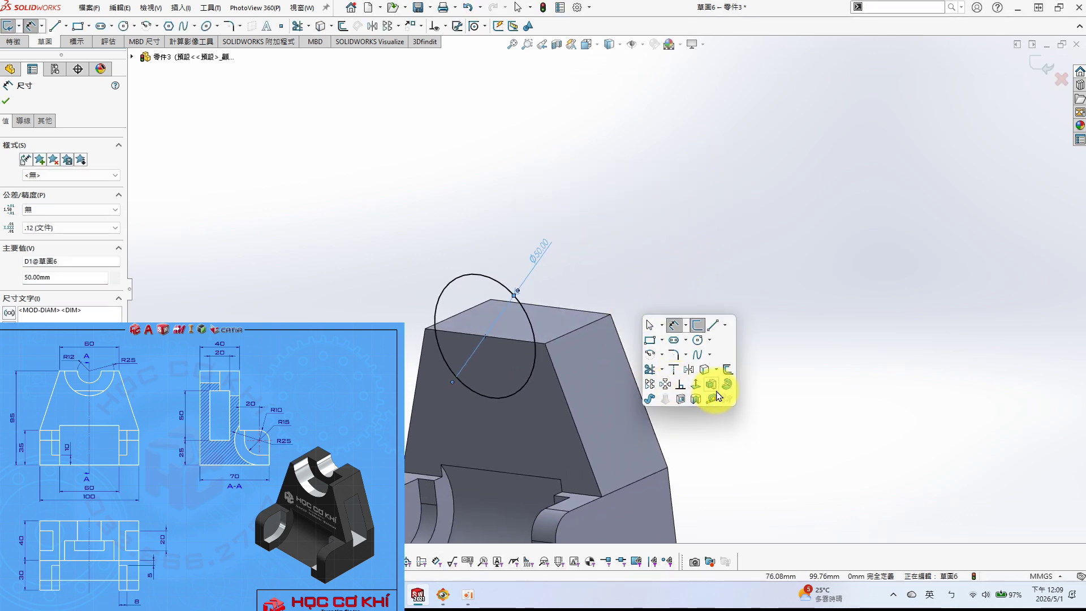
left_click(680, 399)
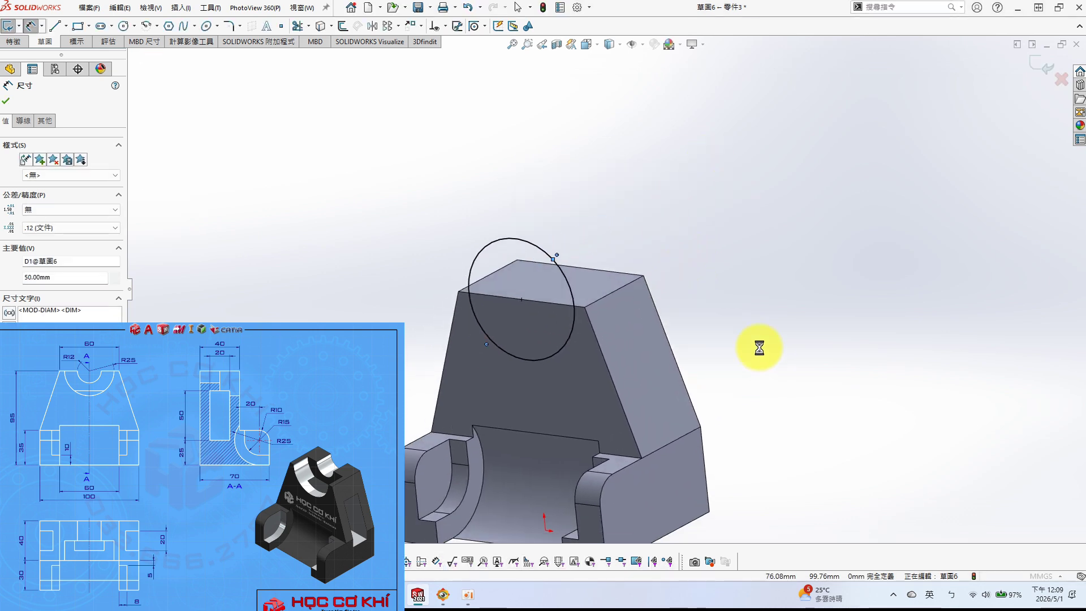
type("20")
key("Return")
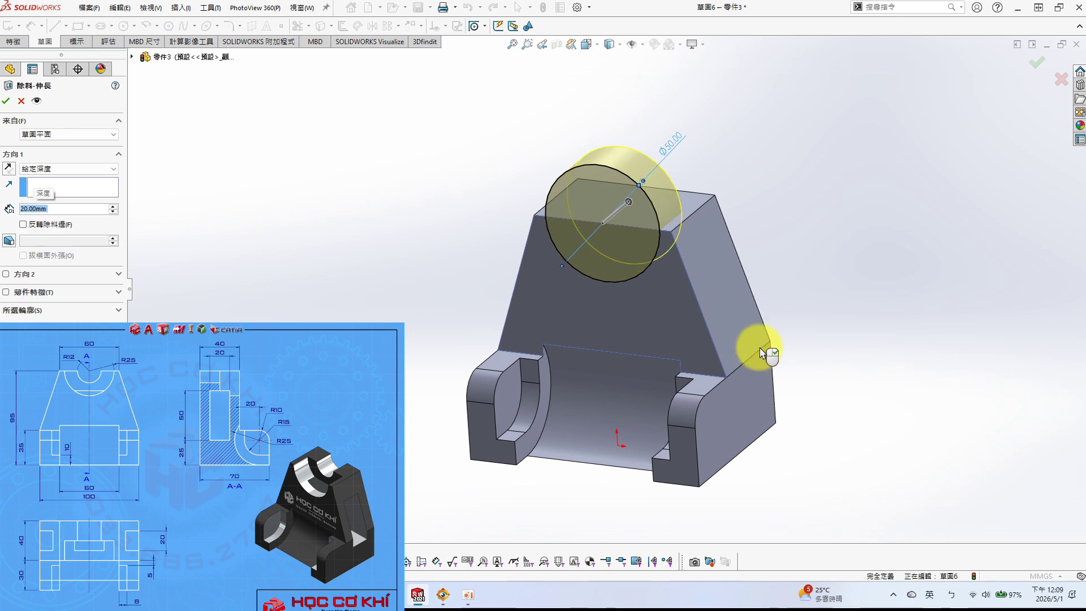
left_click(6, 101)
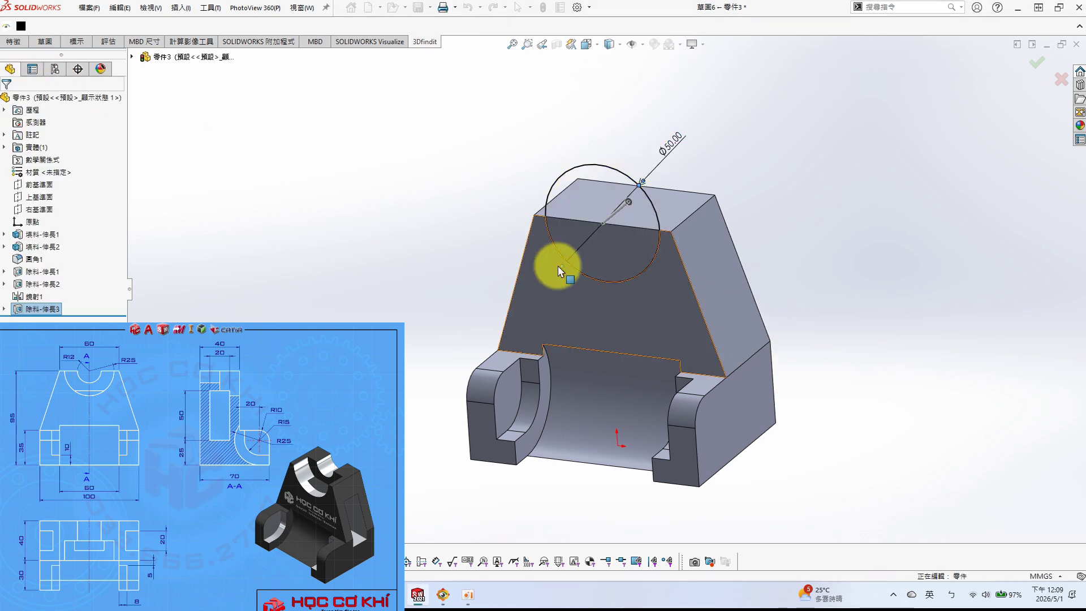
- Sketch a circle about 31 mm in diameter above the semicircular recess, on the upper body's front face plane
left_click(686, 280)
left_click(705, 247)
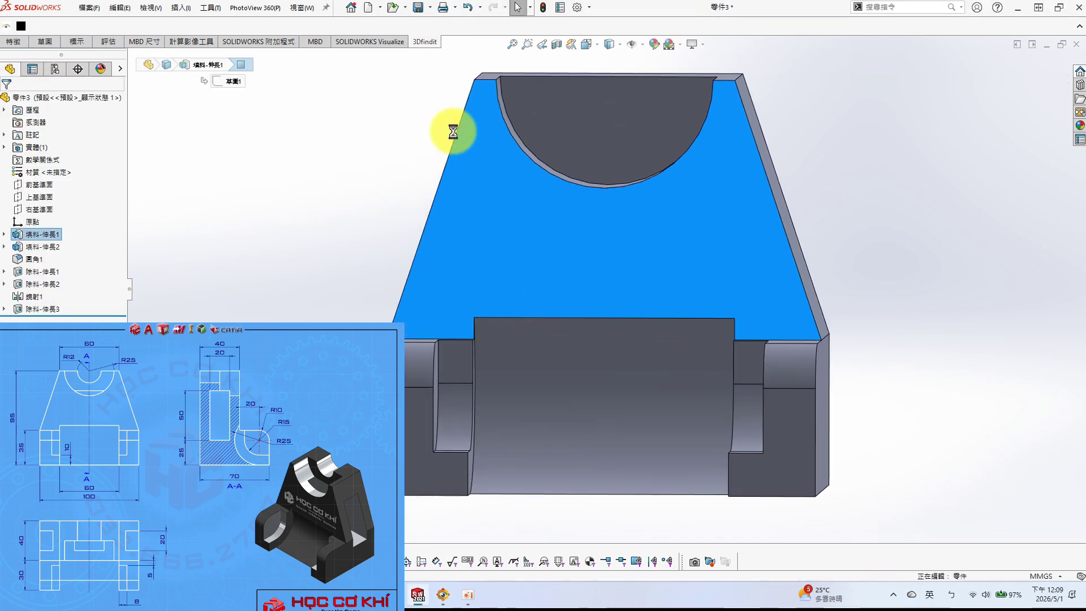
scroll(697, 266, "down", 1)
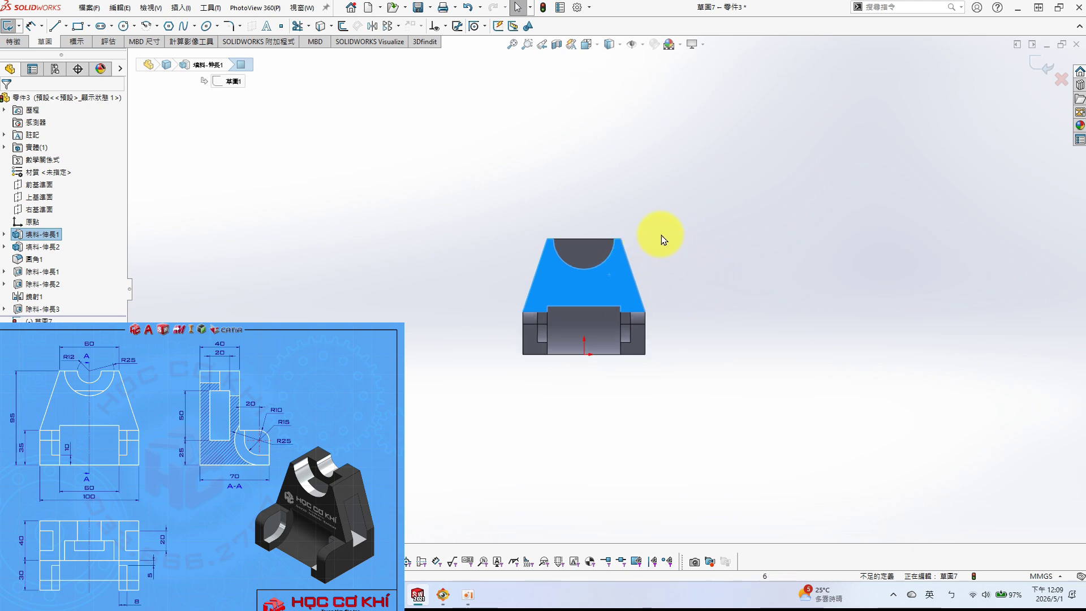
scroll(566, 249, "down", 5)
key("s")
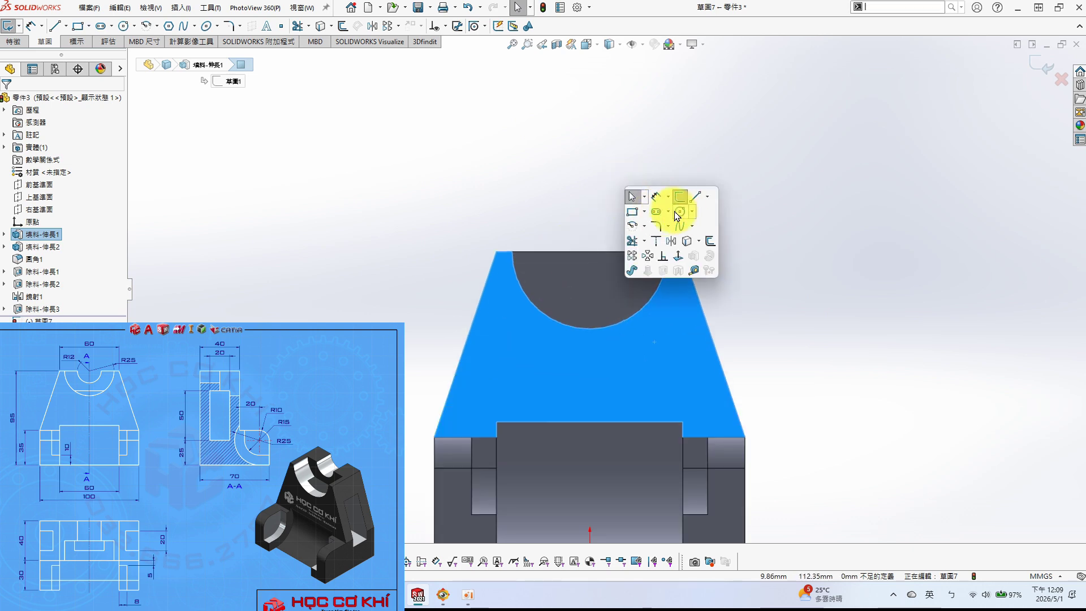
left_click(678, 213)
left_click(582, 186)
left_click(630, 187)
key("Escape")
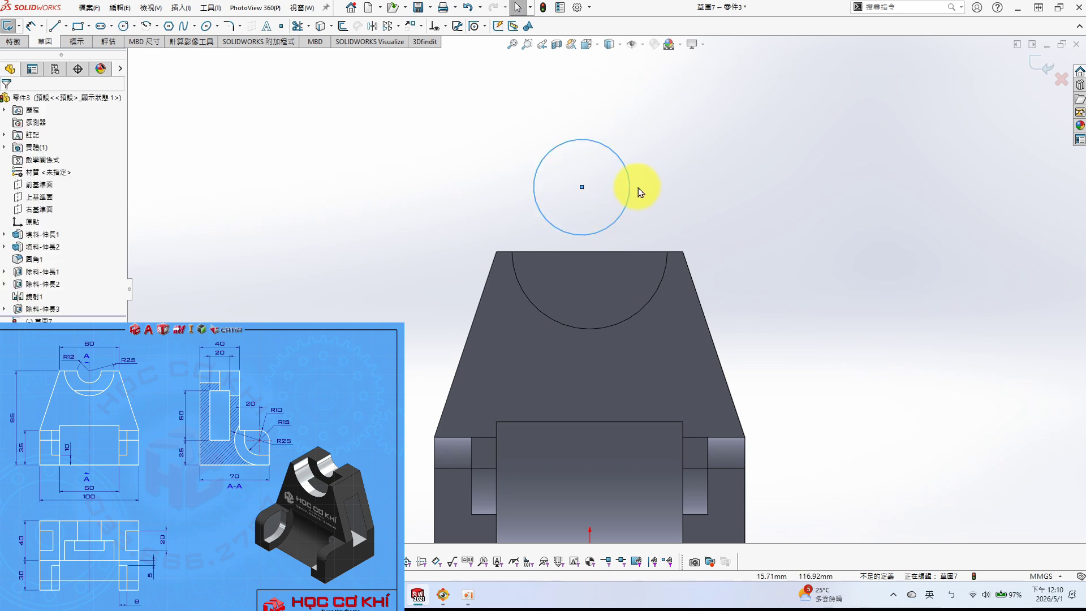
- Make the new circle concentric with the arc of the 50 mm recess
left_click(650, 299, "ctrl")
left_click(9, 317)
left_click(626, 126)
- Dimension the concentric circle to a diameter of 24 mm
key("s")
left_click(686, 169)
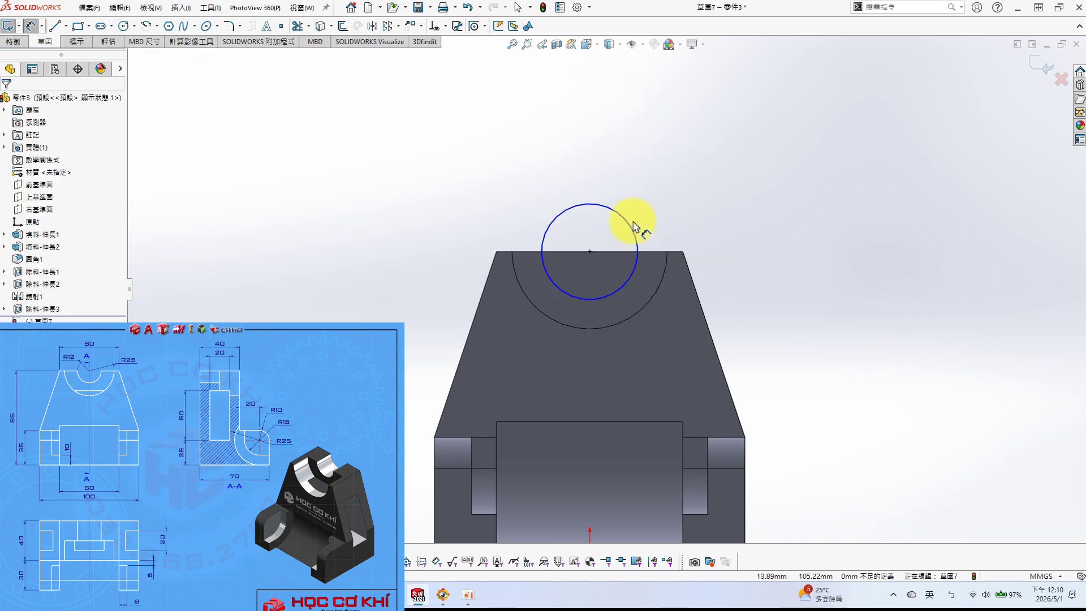
left_click(634, 222)
left_click(688, 181)
type("24")
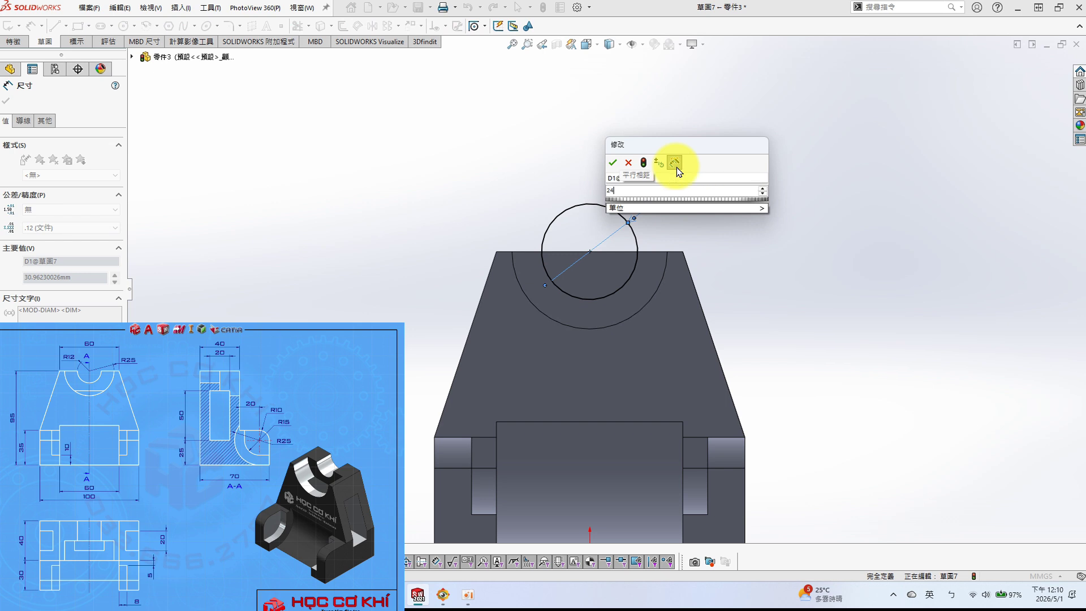
key("Return")
- Cut-extrude the 24 mm circle through all of the upper body
key("s")
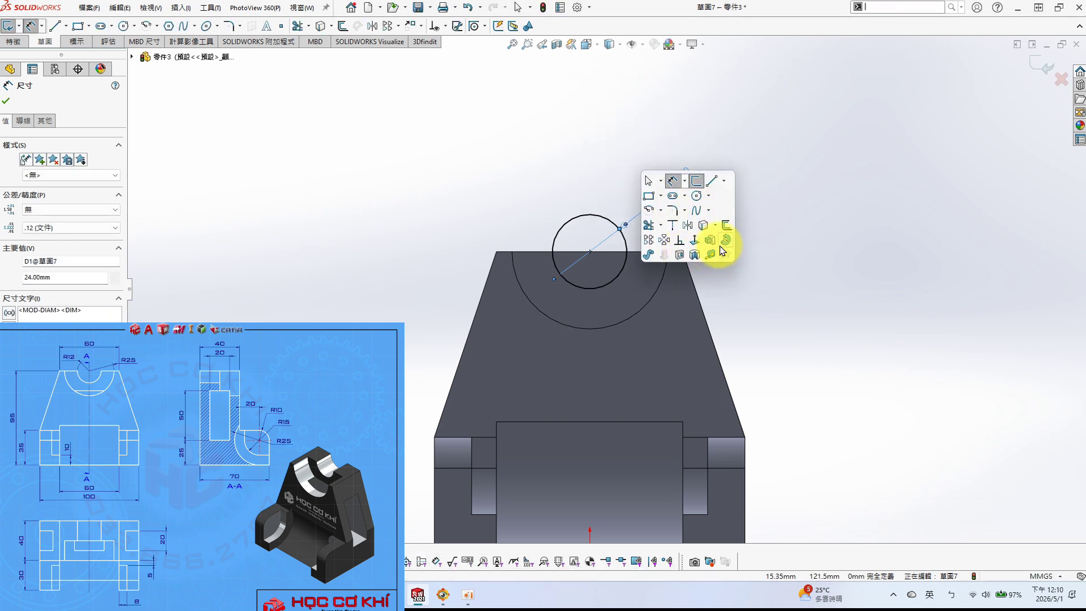
left_click(687, 252)
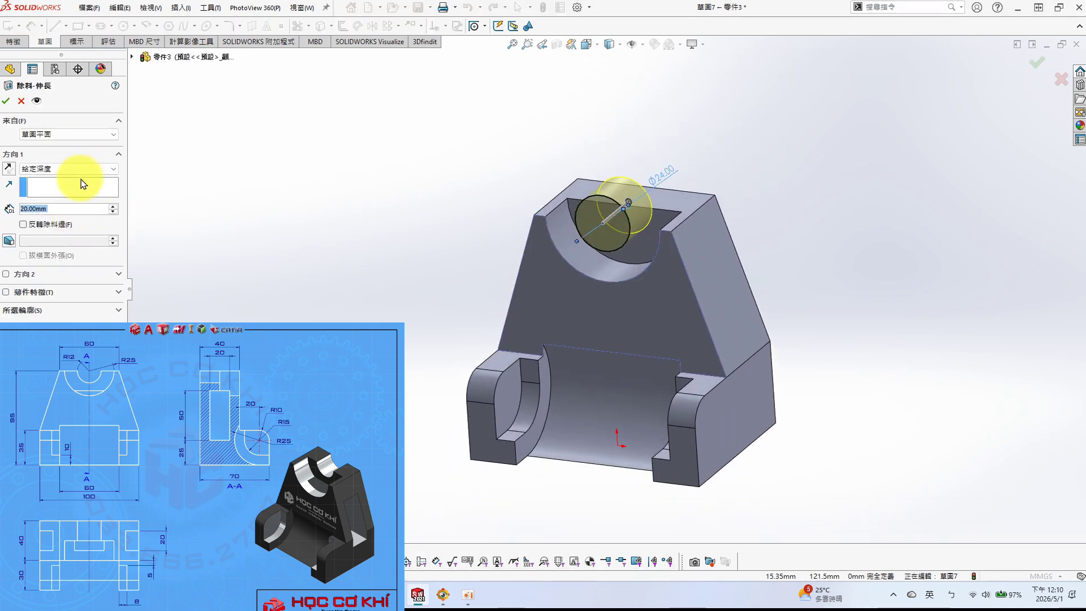
left_click(82, 169)
left_click(80, 187)
left_click(6, 100)
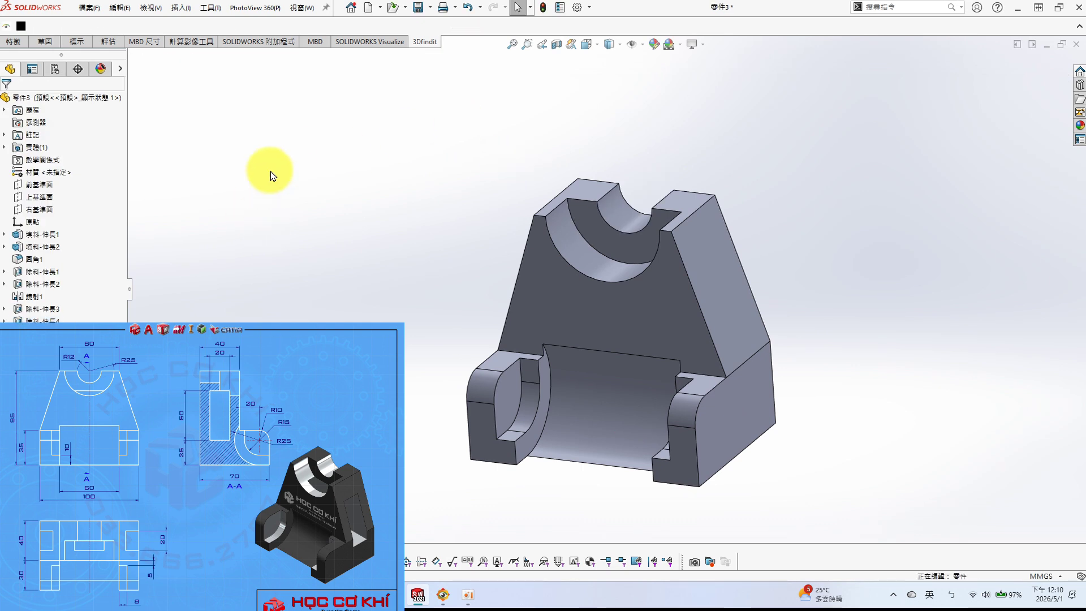
- Sketch an upright rectangle about 16 mm wide and 60 mm high on the Right Plane, spanning the upper body and base
left_click(35, 214)
left_click(93, 187)
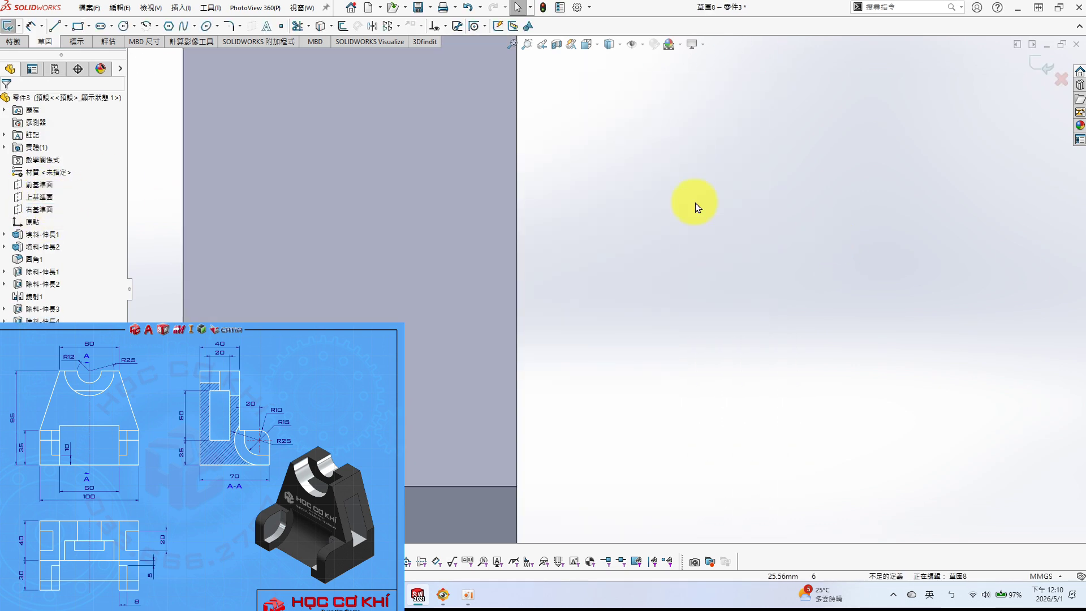
key("s")
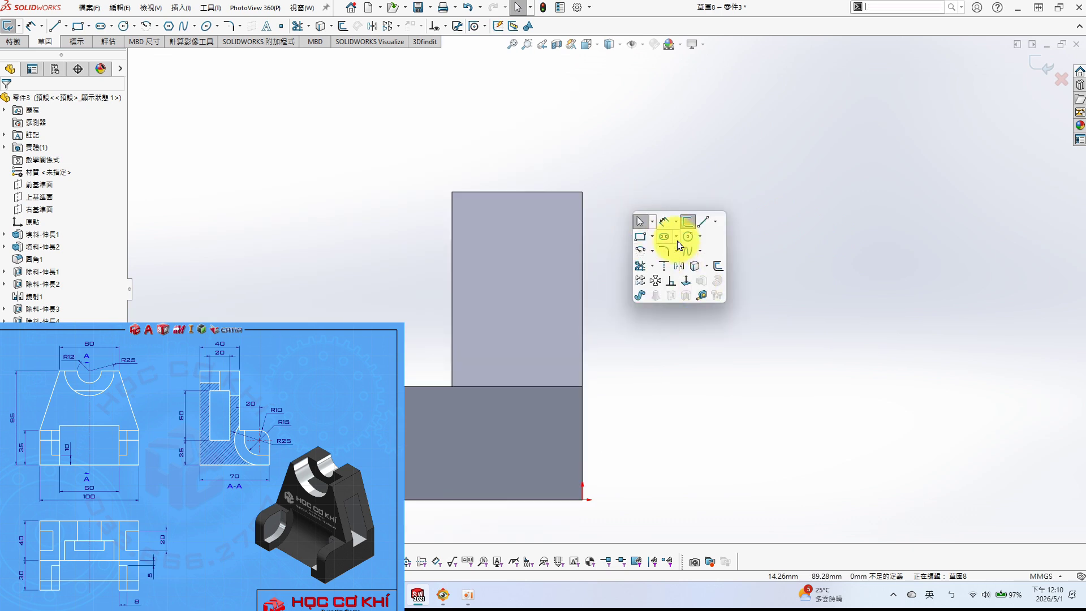
left_click(642, 242)
left_click(498, 232)
left_click(551, 429)
key("Escape")
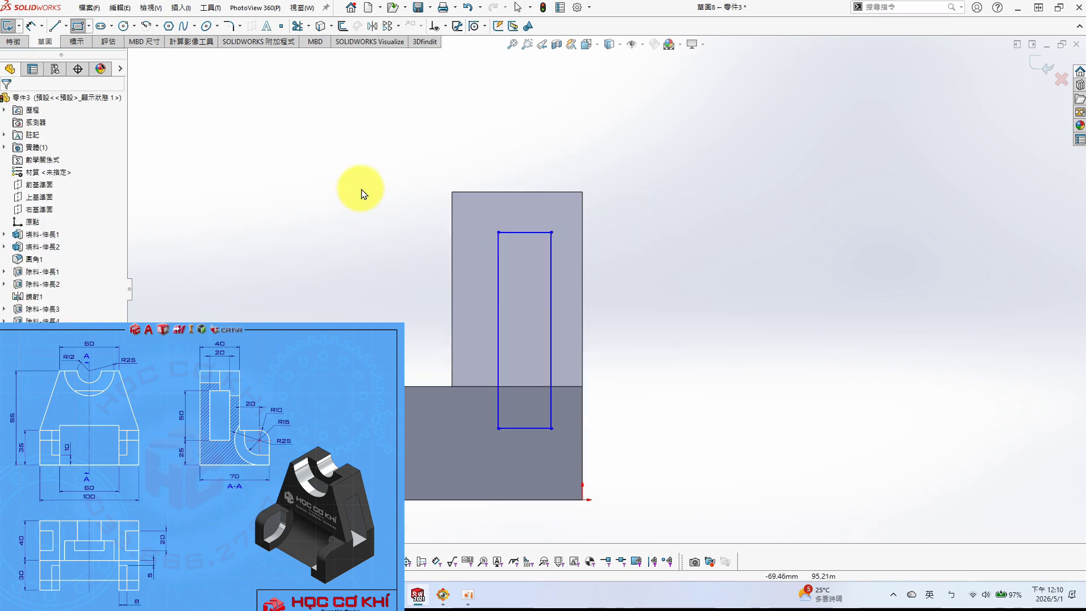
- Dimension the rectangle to 20 mm wide and 50 mm high
key("s")
left_click(649, 218)
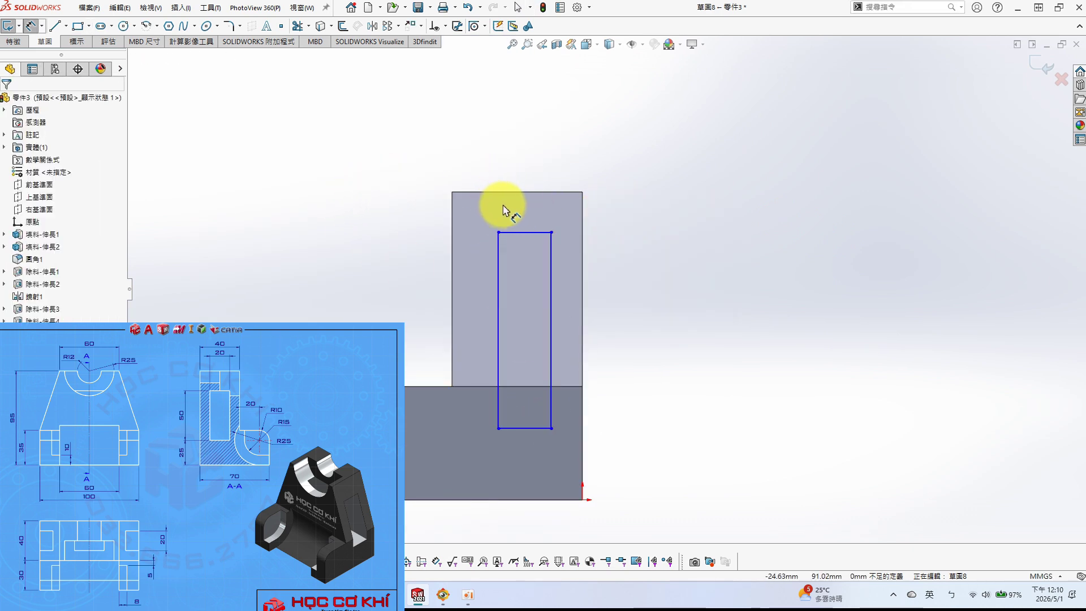
left_click(526, 232)
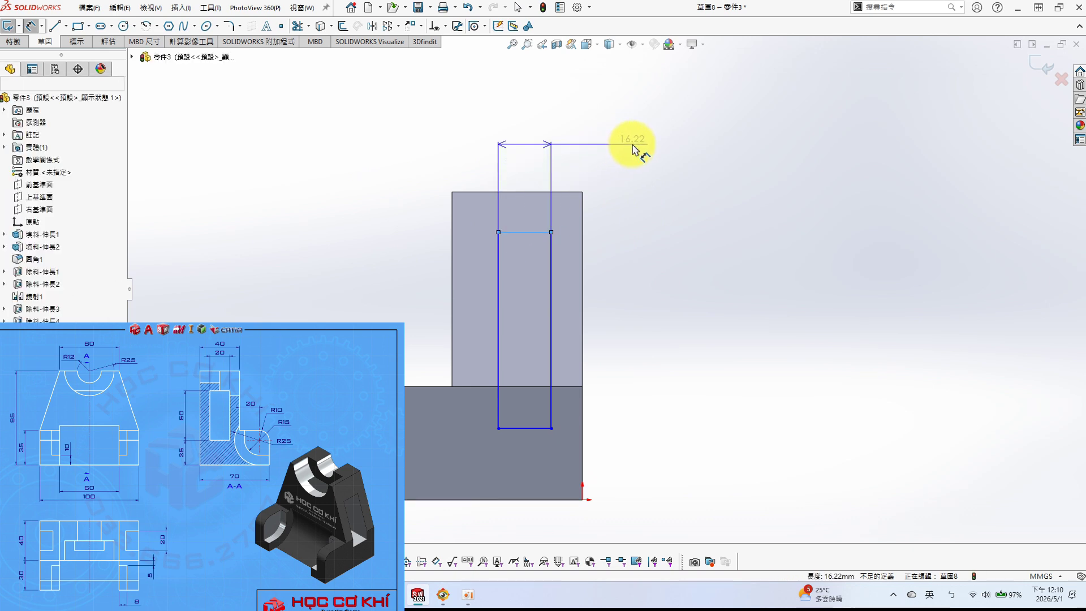
left_click(632, 148)
type("20")
key("Return")
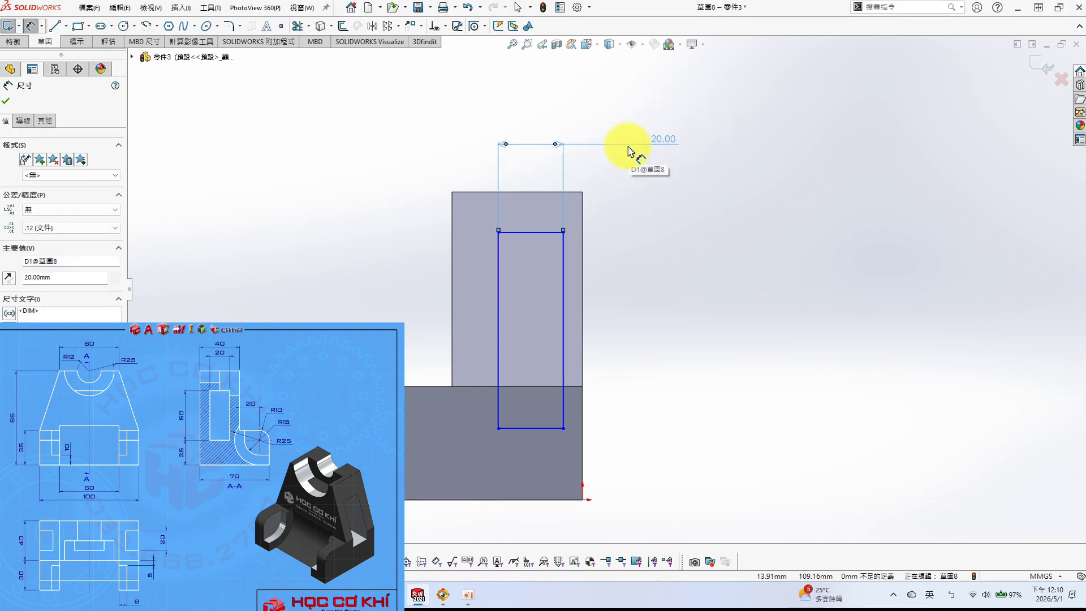
left_click(499, 304)
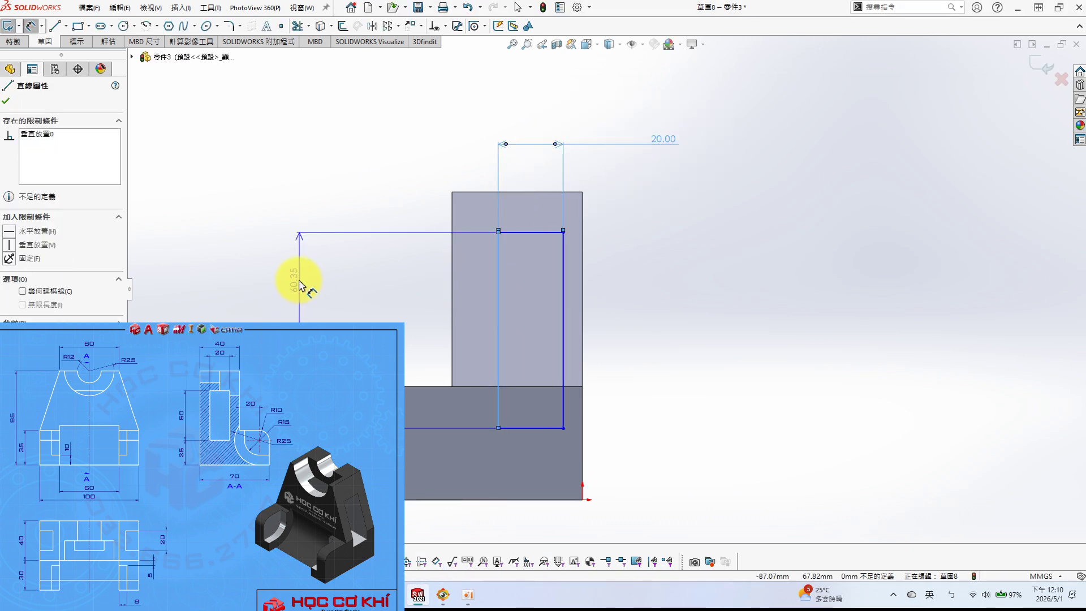
left_click(373, 287)
type("50")
key("Return")
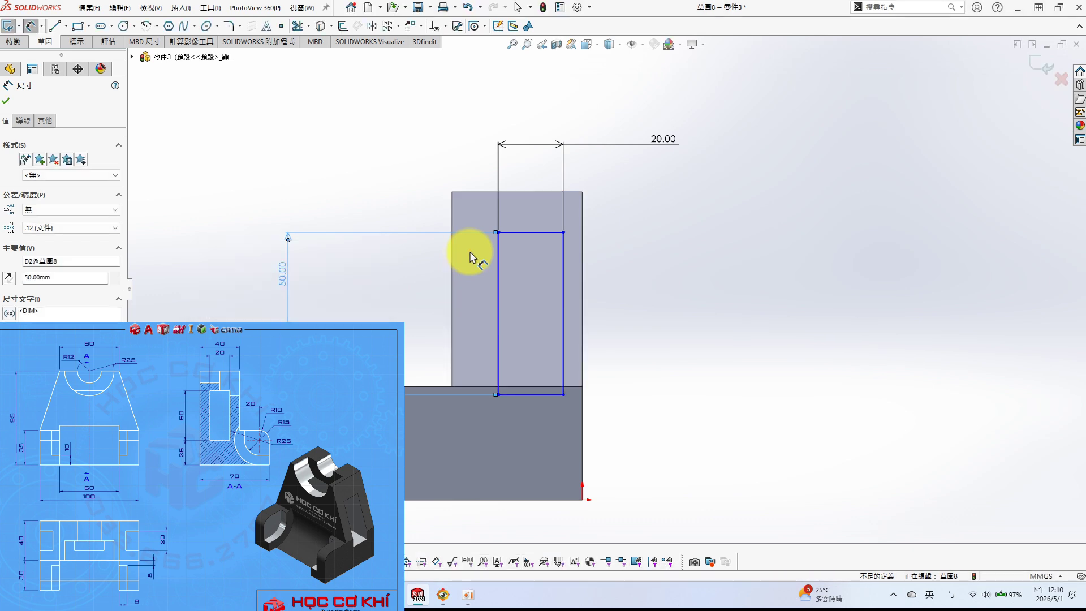
- Dimension the rectangle's lower edge 25 mm above the base's bottom edge
left_click(541, 398)
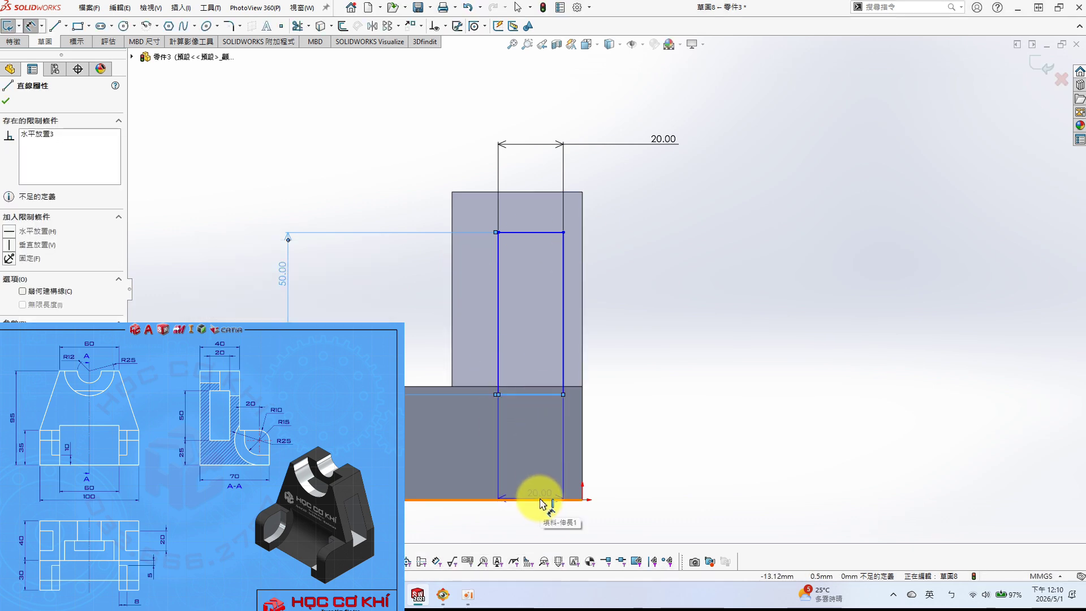
left_click(542, 503)
left_click(690, 456)
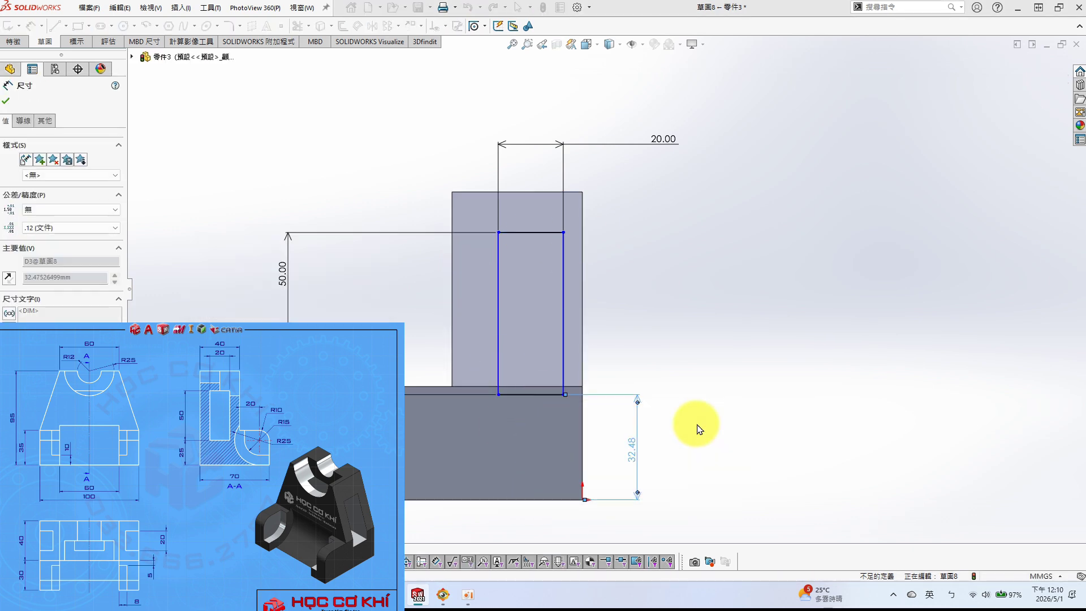
type("25")
key("Return")
key("Escape")
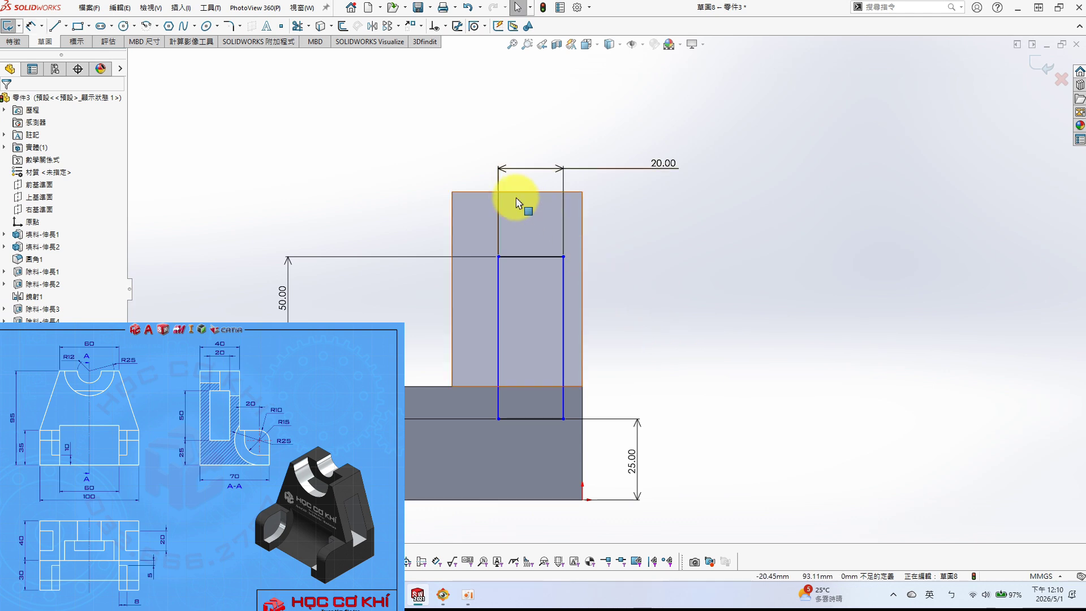
right_click(526, 193)
left_click(575, 202)
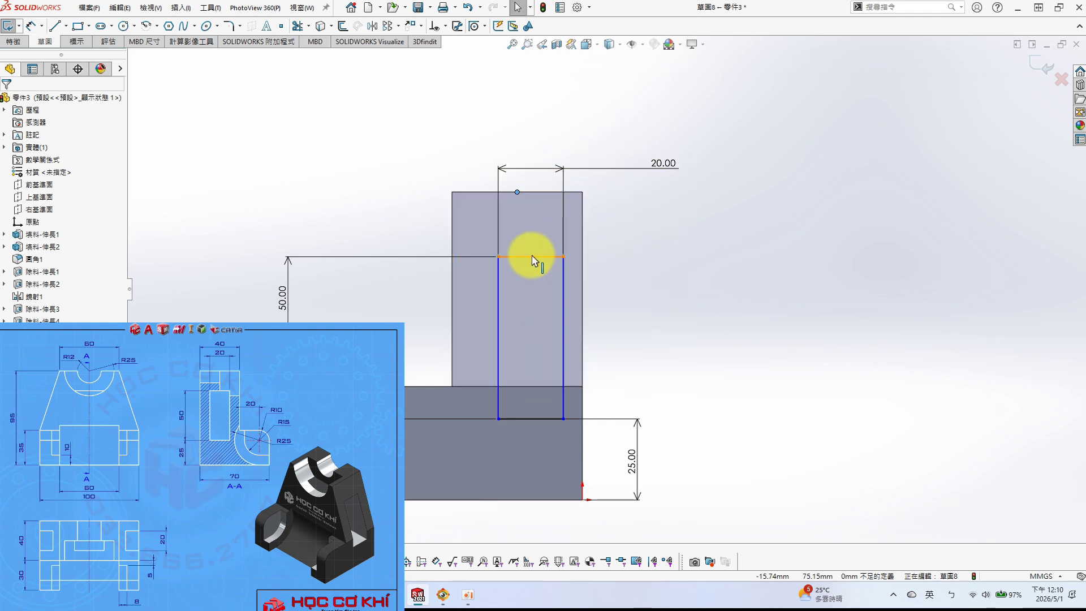
right_click(530, 256)
left_click(586, 282)
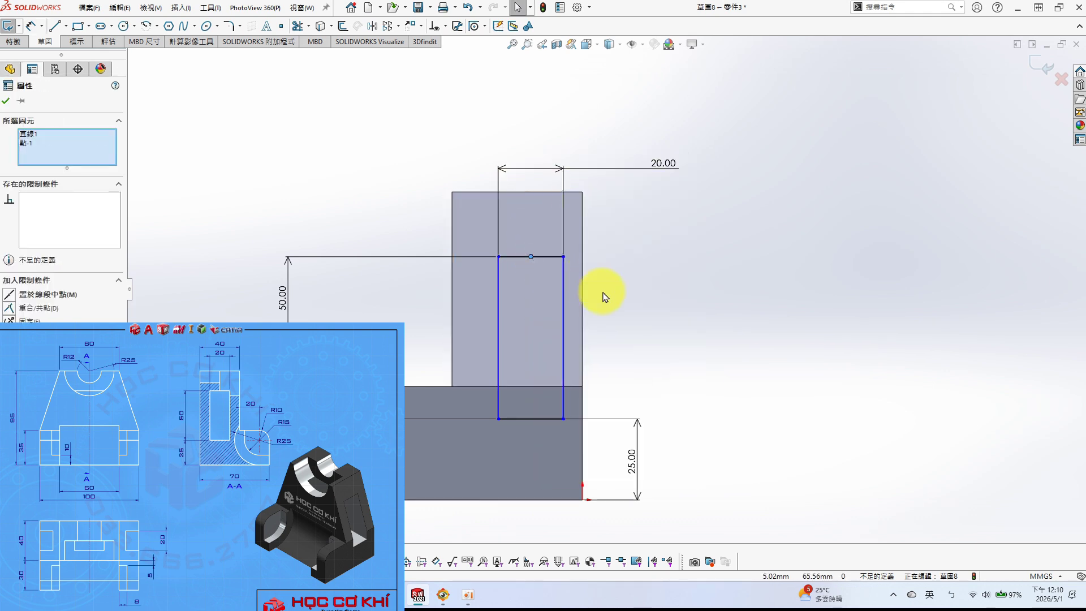
left_click(33, 136)
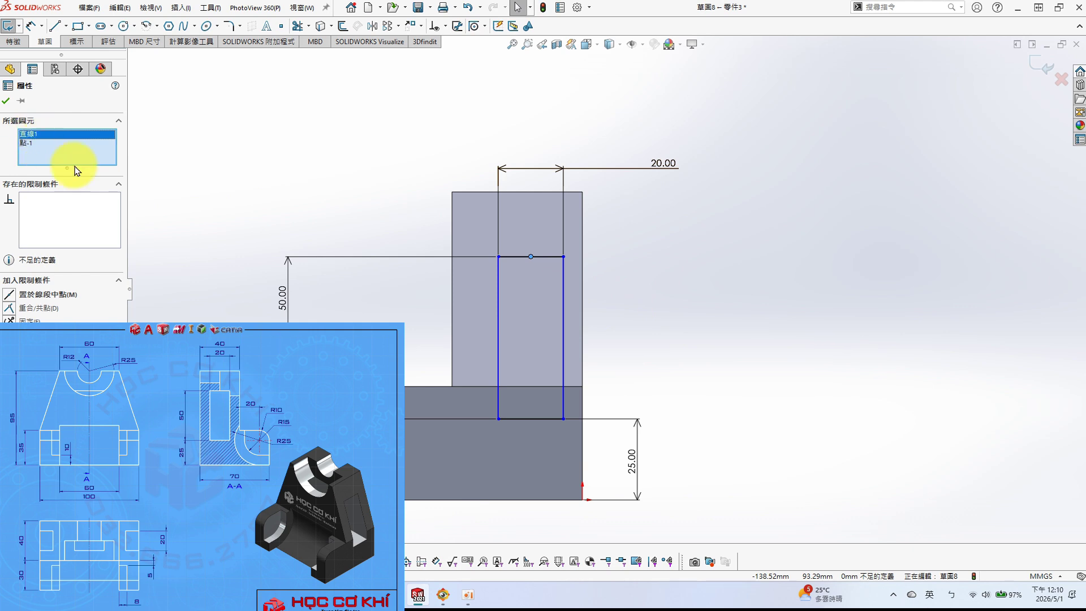
key("Escape")
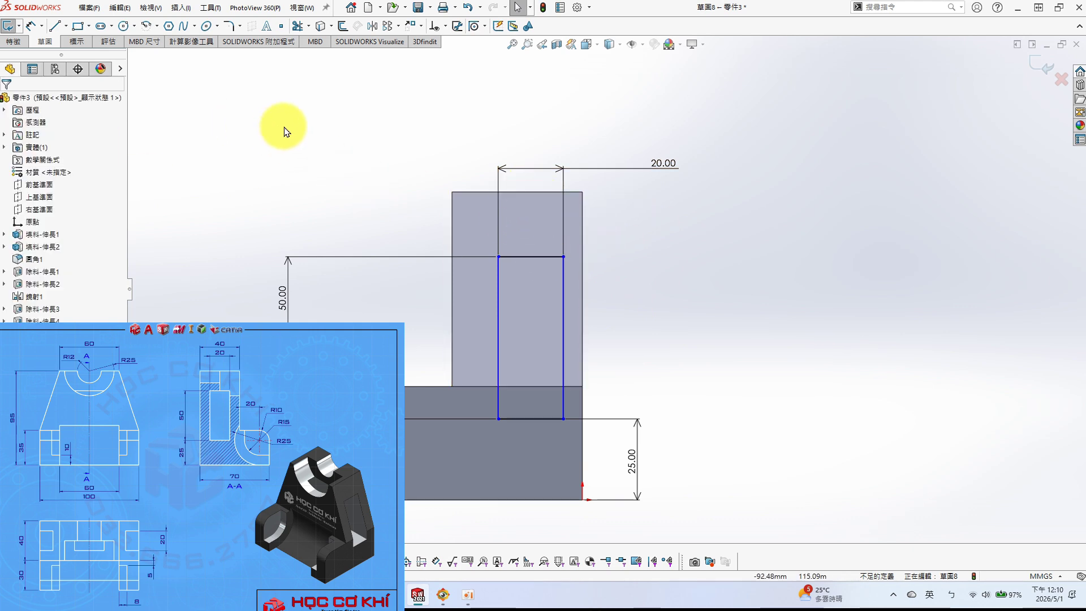
- Add a vertical relation between the midpoints of the upper body's top edge and the rectangle's top edge
key("s")
left_click(334, 199)
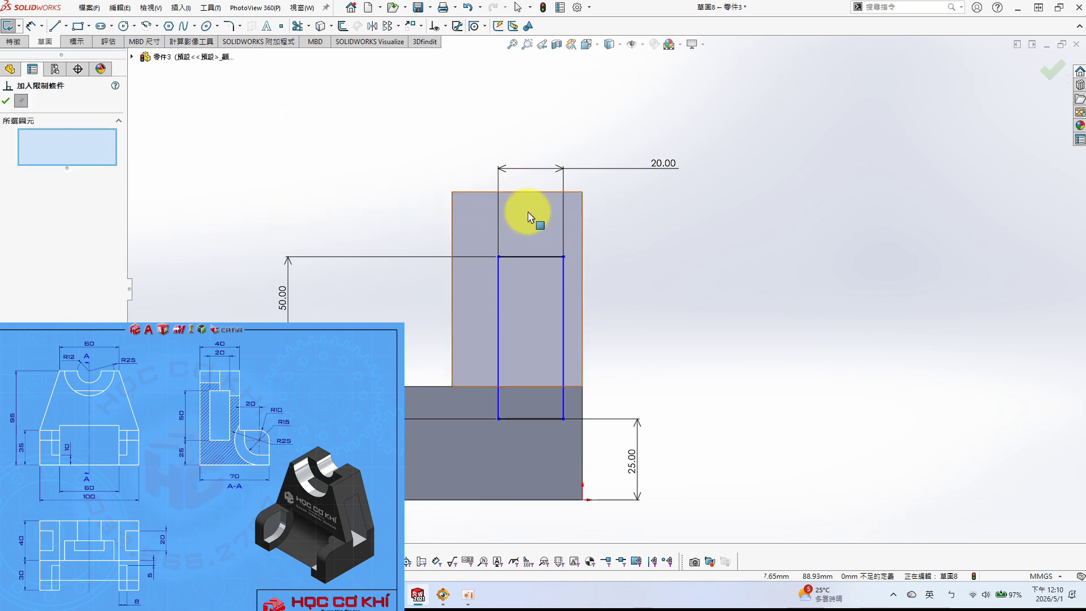
left_click(526, 193)
right_click(528, 192)
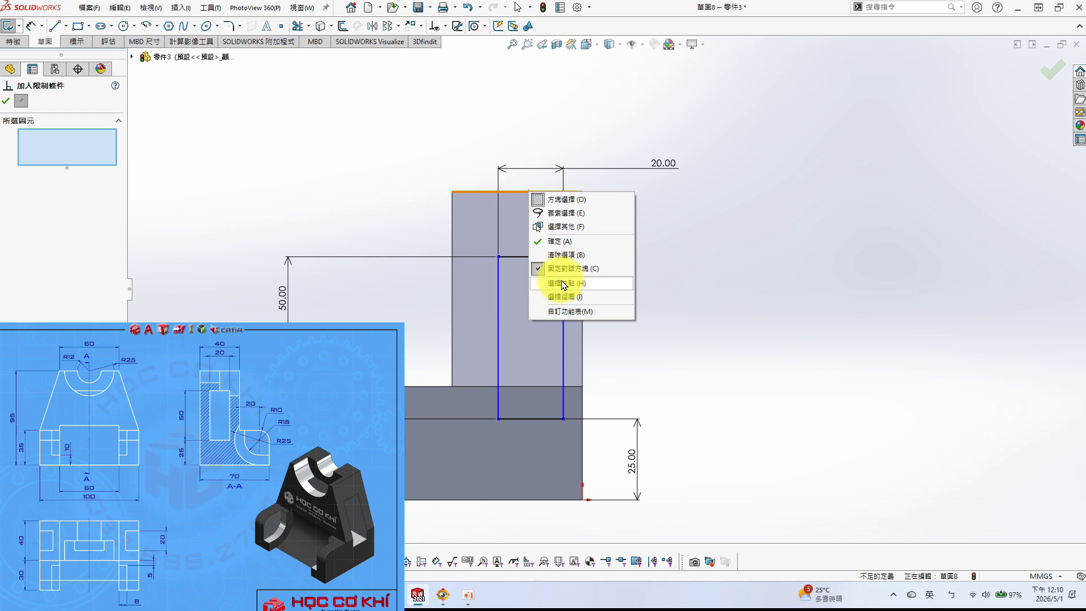
left_click(564, 284)
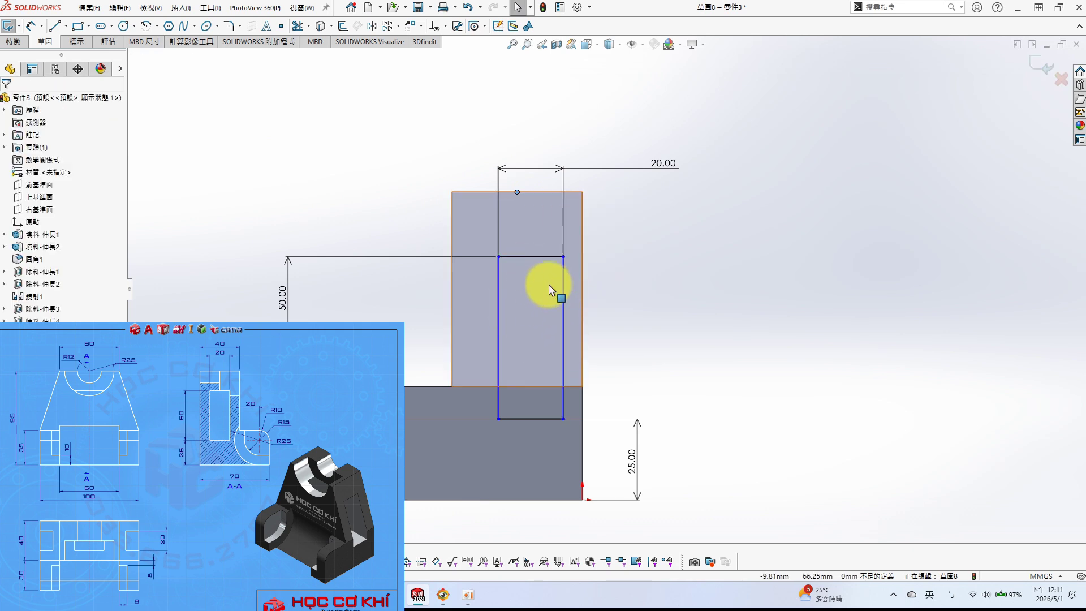
key("s")
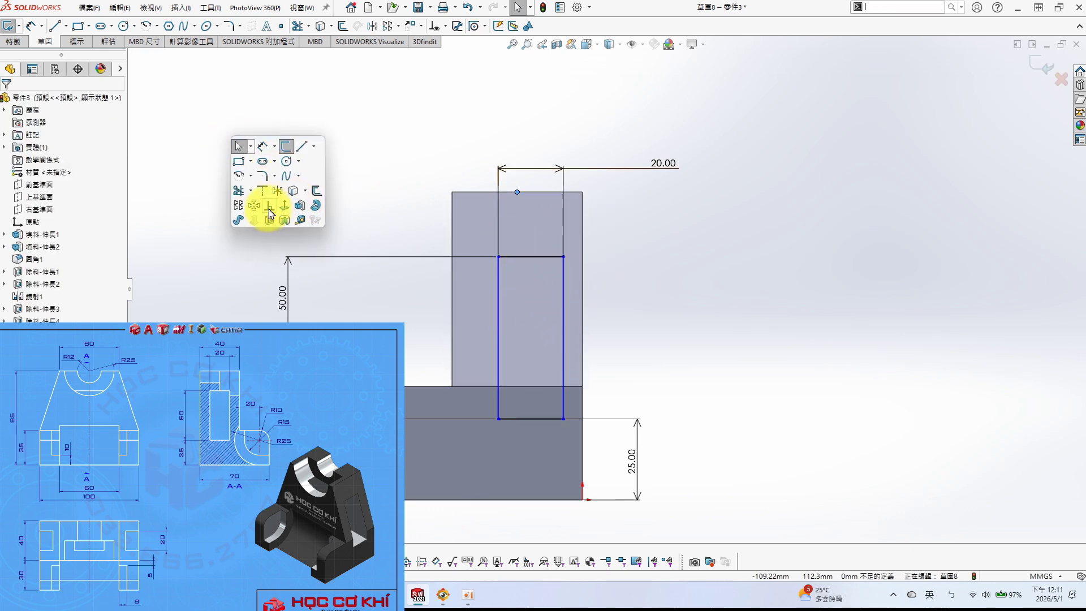
left_click(301, 206)
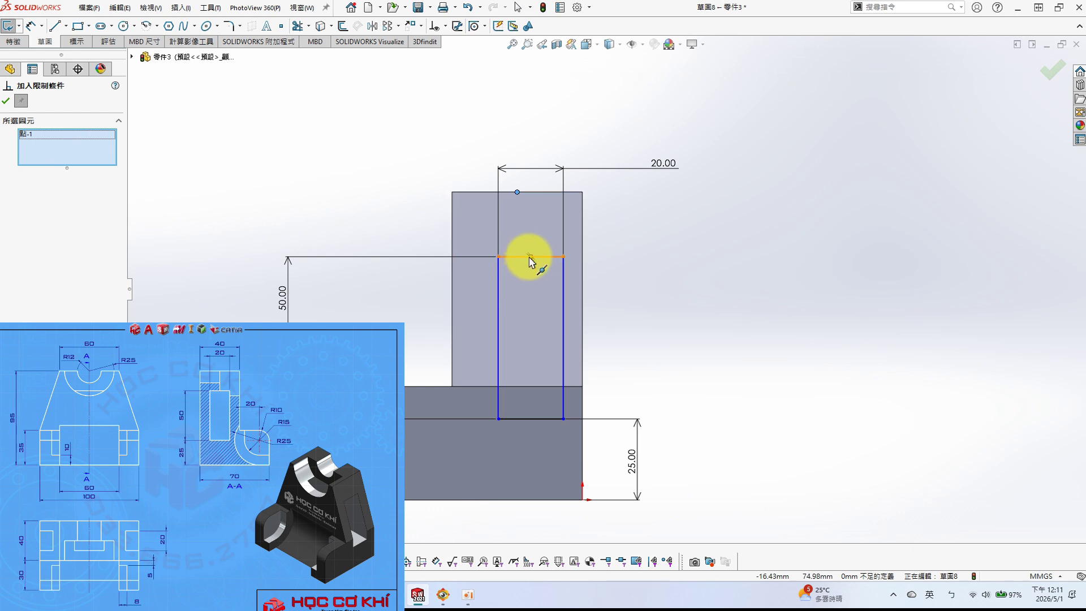
right_click(544, 256)
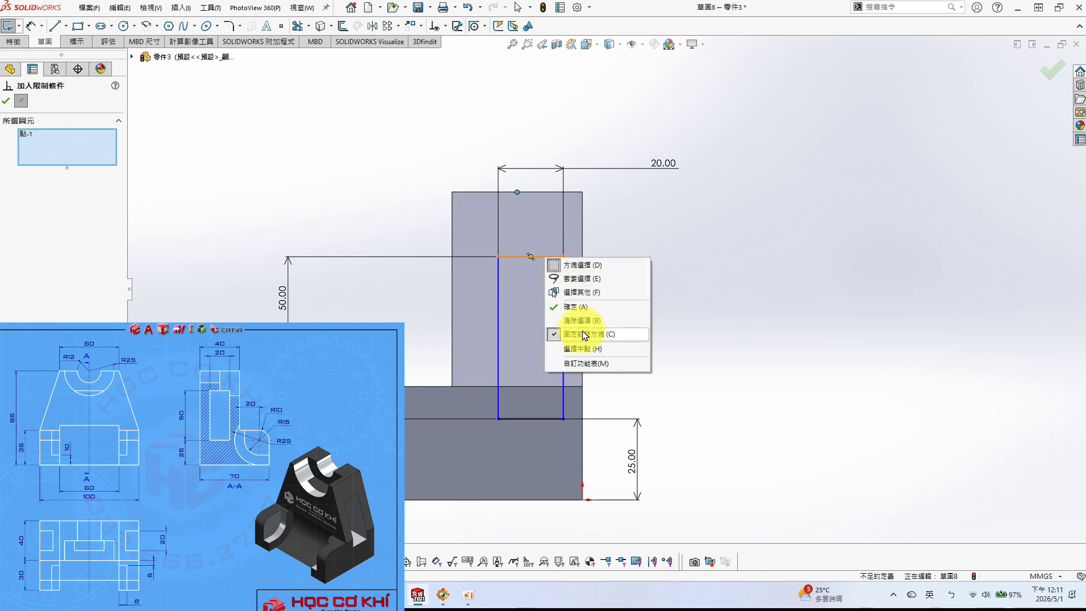
left_click(604, 348)
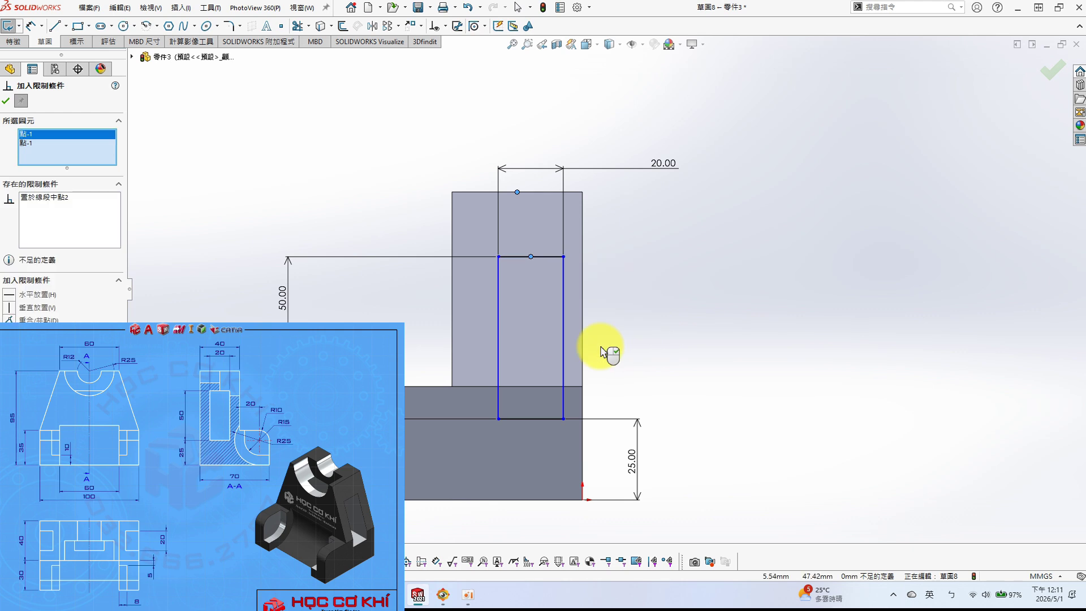
left_click(13, 309)
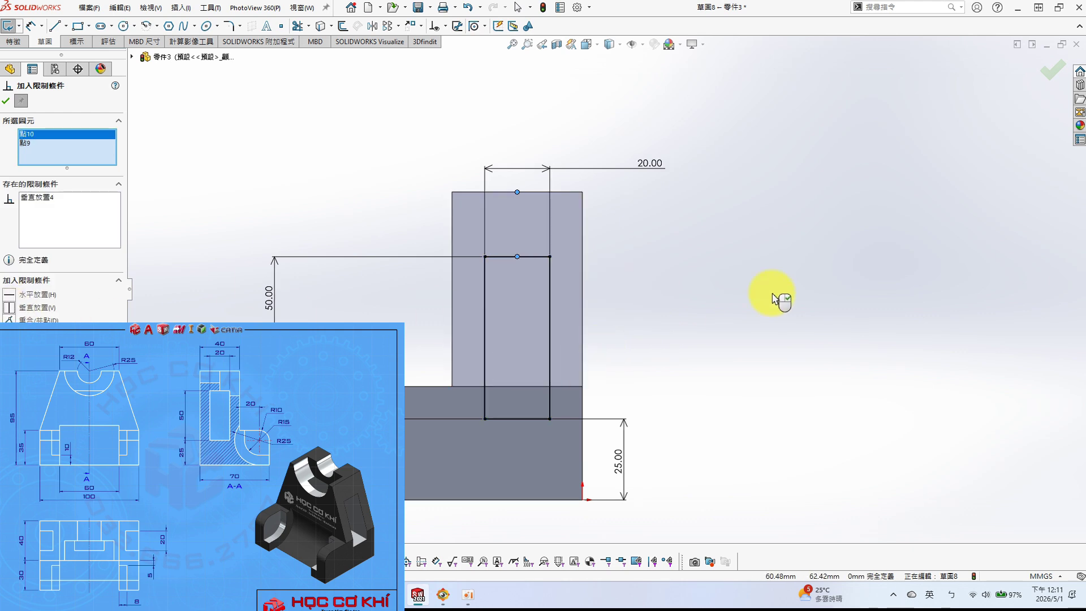
- Cut the 20 × 50 mm rectangle through the whole bracket in both directions from the Right Plane with an Extruded Cut
key("s")
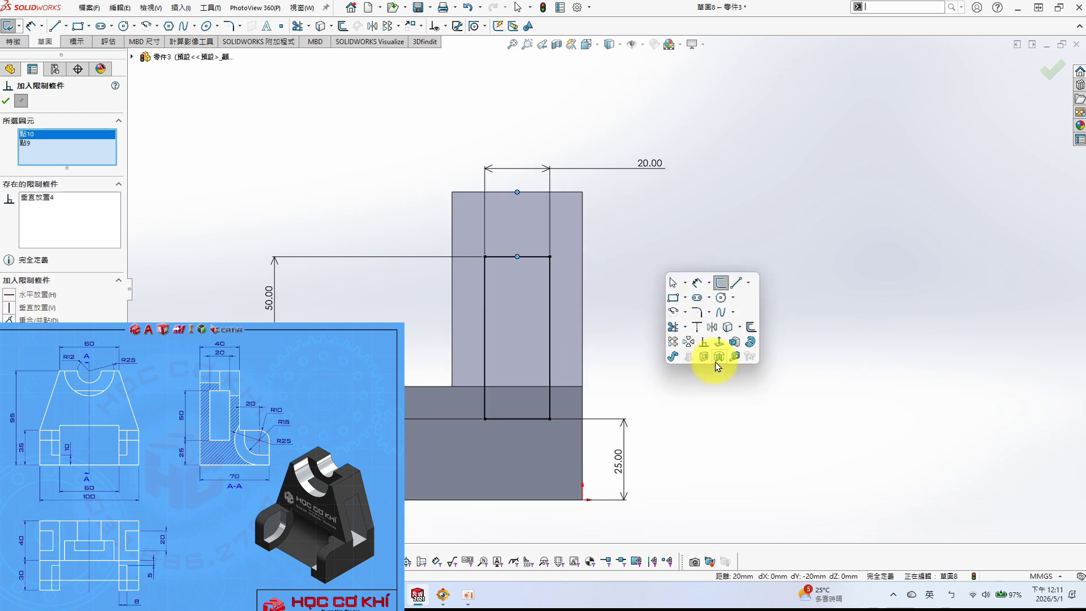
left_click(711, 357)
left_click(79, 134)
left_click(80, 145)
left_click(73, 169)
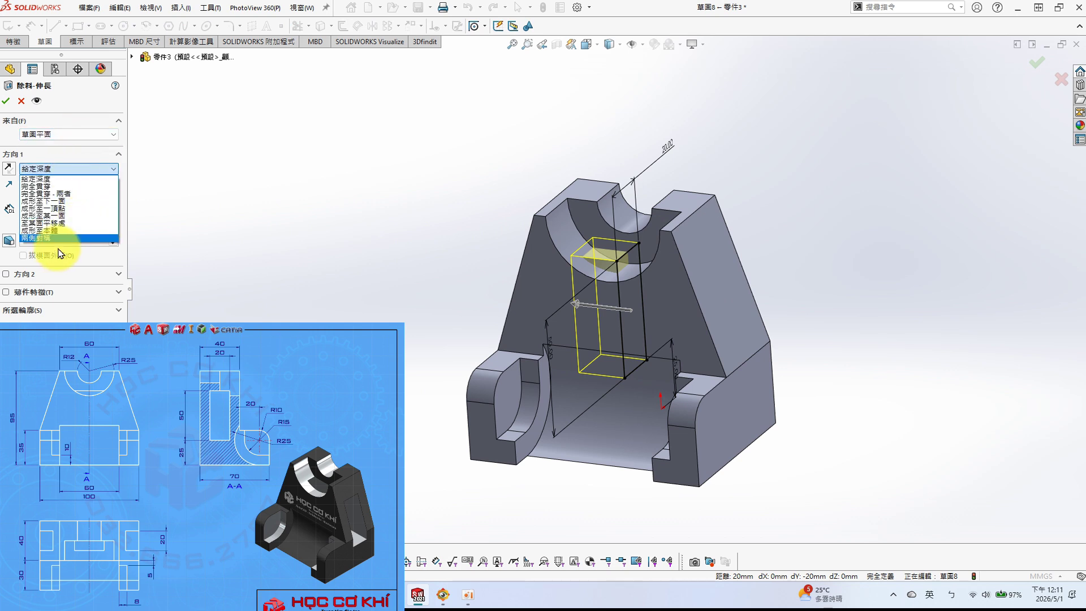
left_click(91, 199)
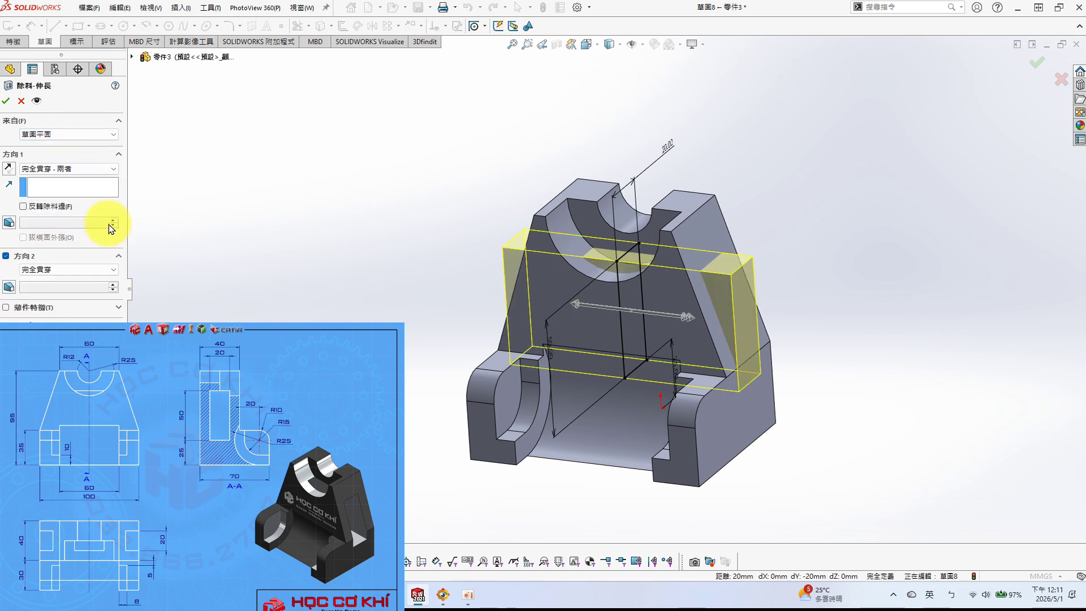
left_click(6, 100)
- Measure the length of the short vertical edge at the front of the bracket's left foot
middle_click_drag(555, 315, 618, 345)
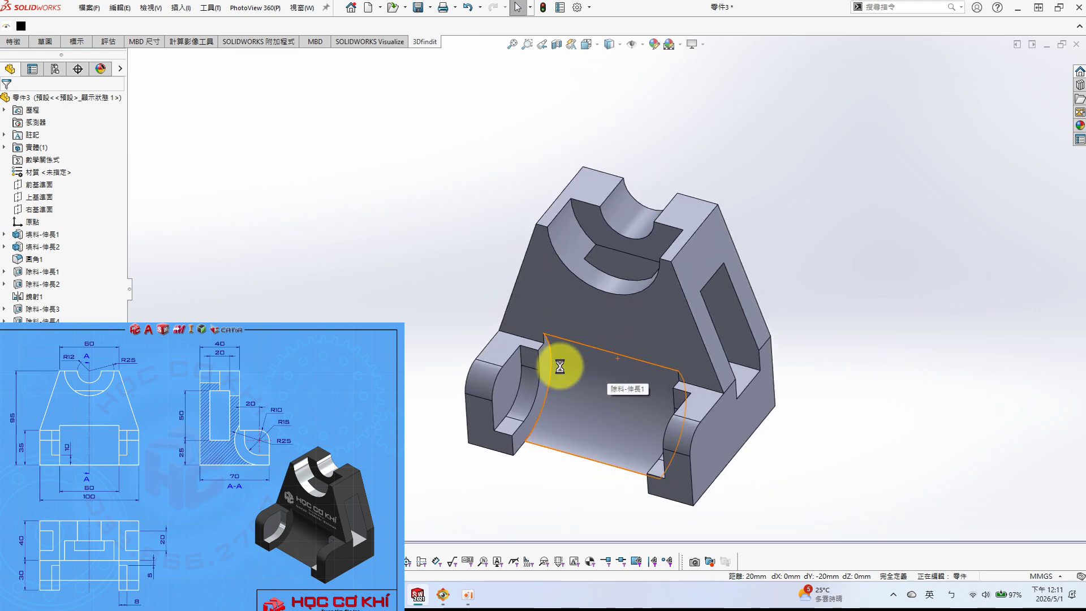
scroll(526, 430, "up", 2)
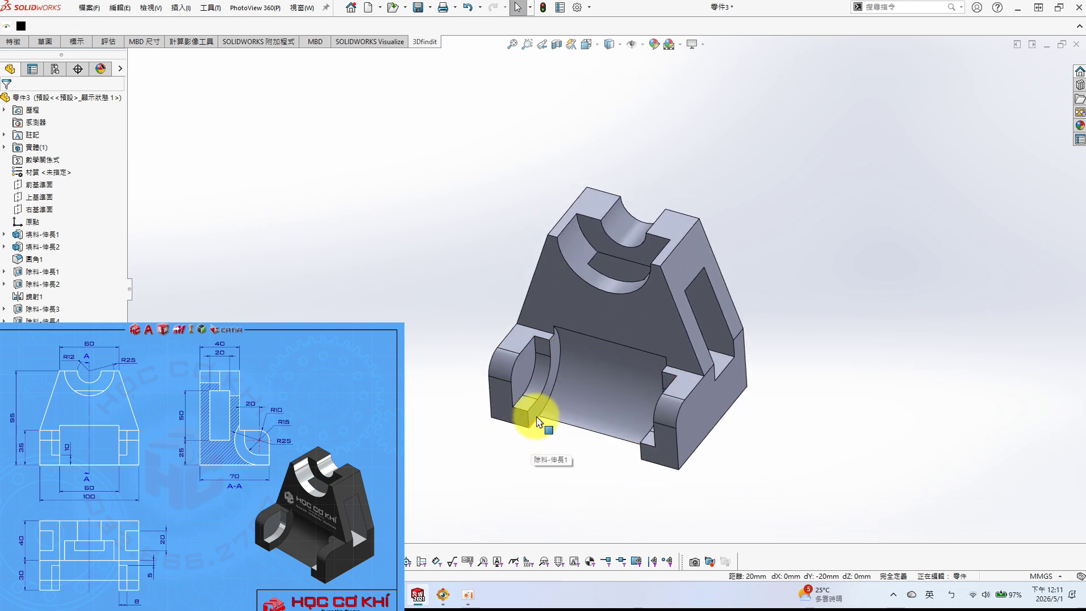
scroll(534, 373, "down", 3)
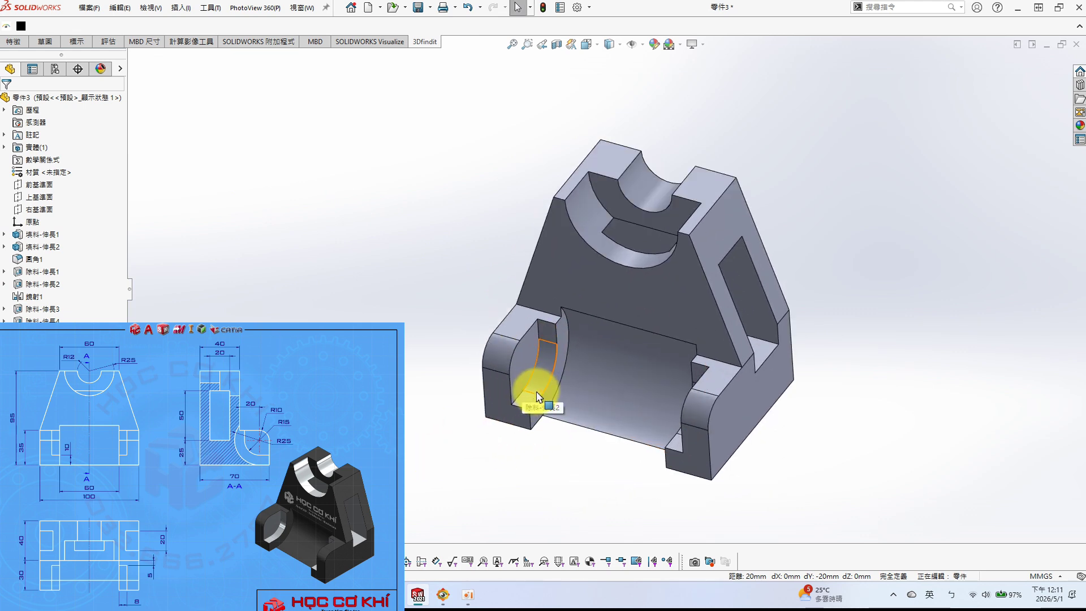
scroll(606, 330, "down", 2)
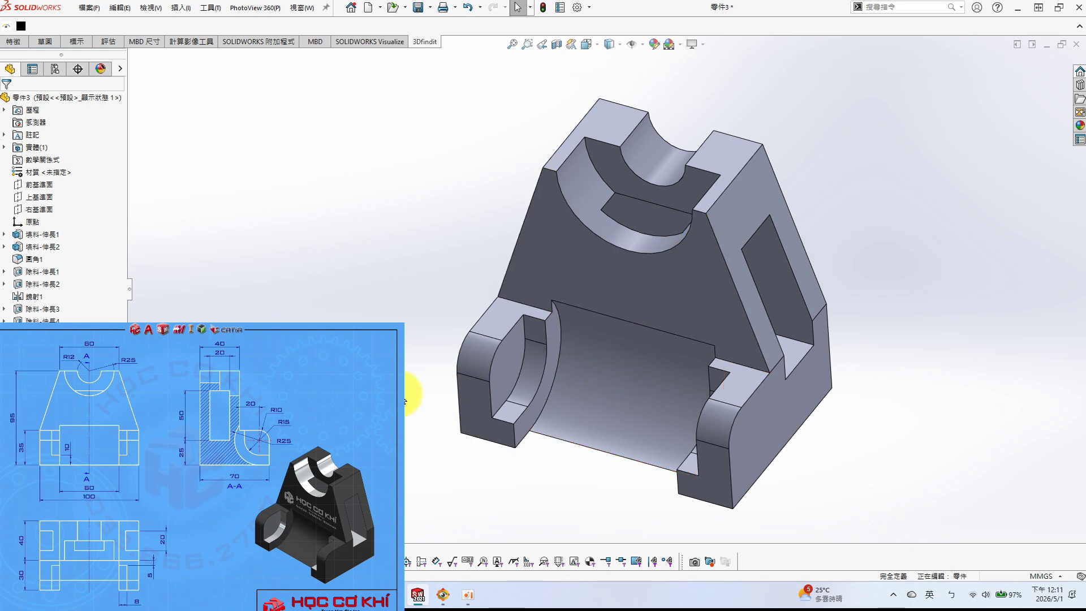
key("s")
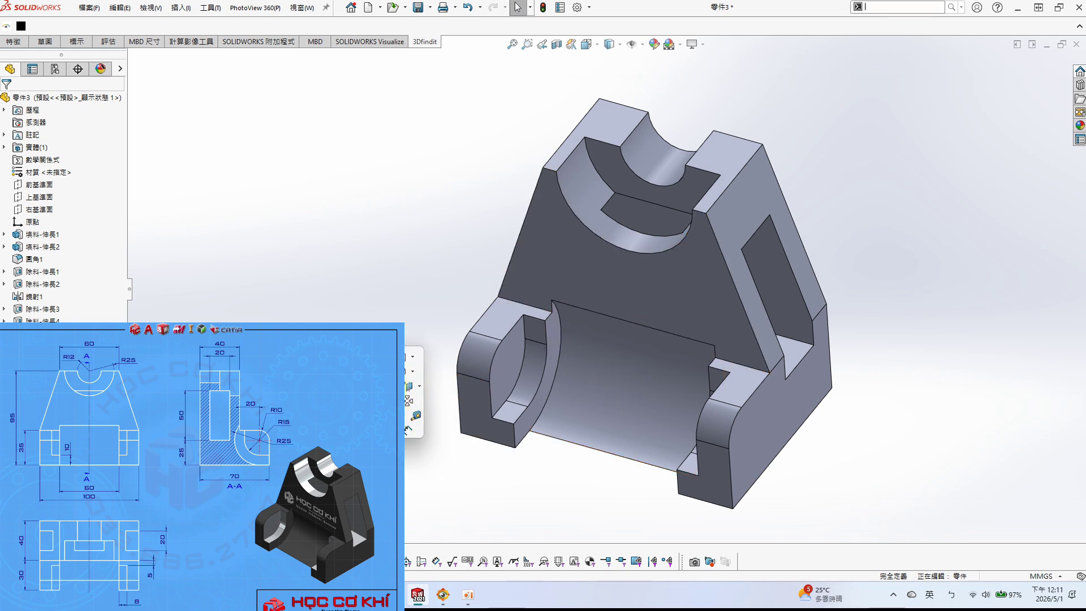
left_click(416, 415)
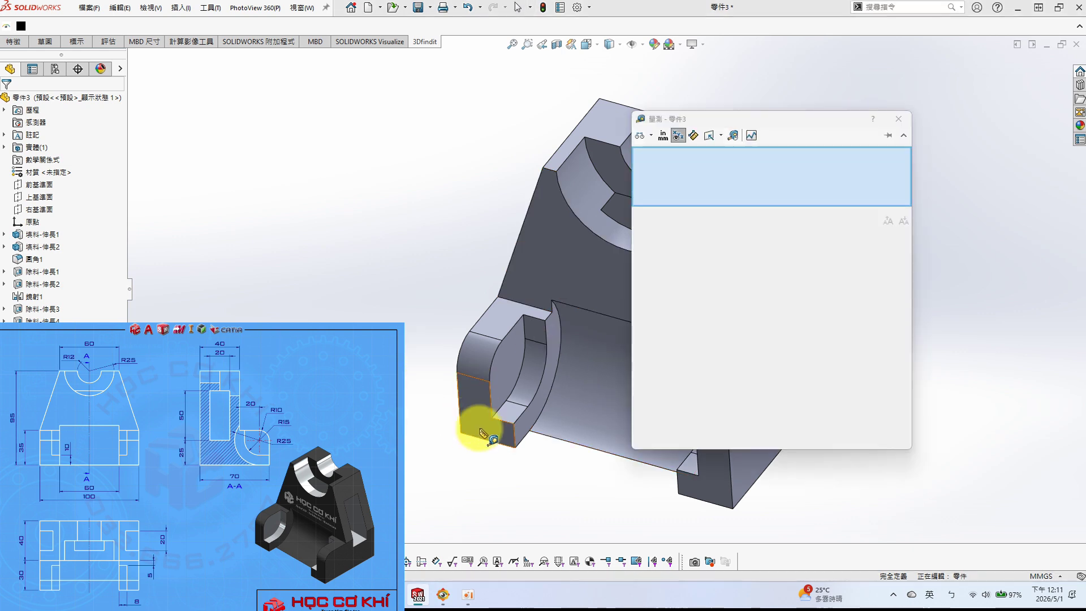
left_click(514, 442)
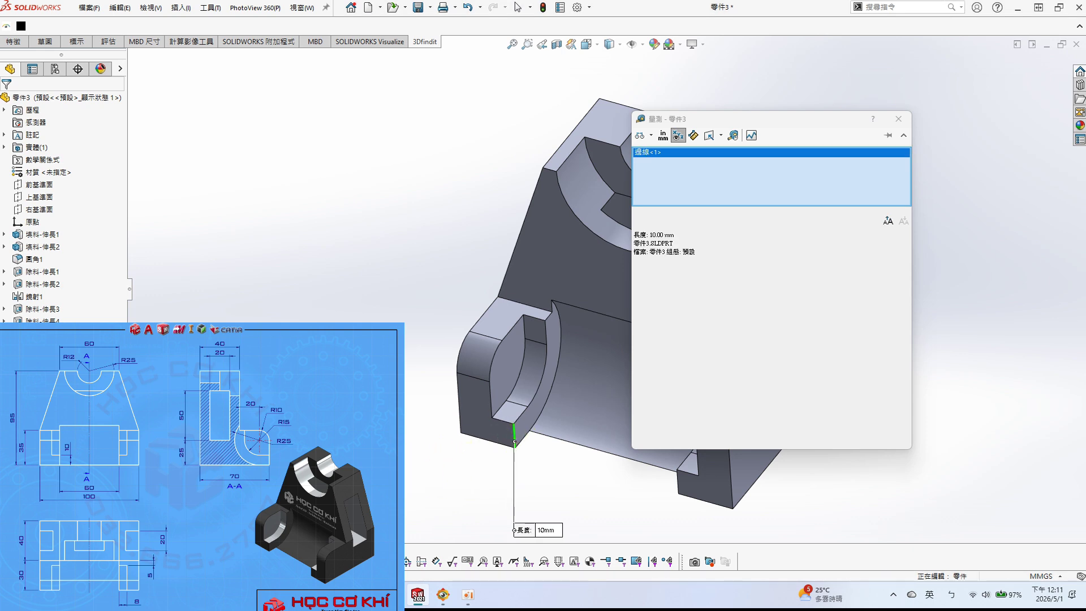
left_click(390, 483)
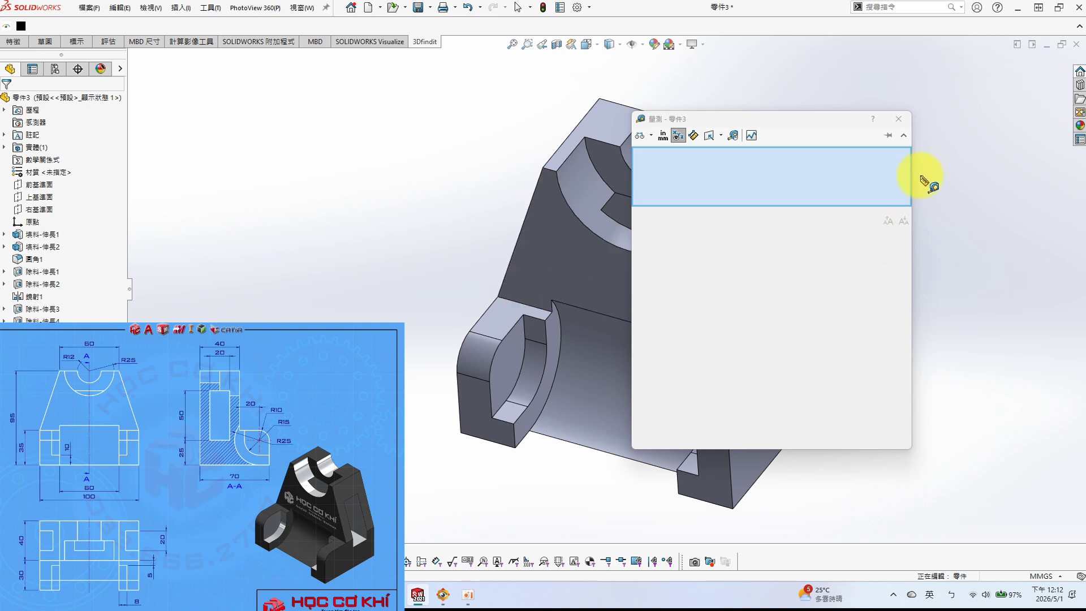
left_click(899, 120)
- Switch to the reference drawing in Paint, place it beside the model, and compare its section and isometric views with the bracket
scroll(594, 242, "up", 3)
scroll(514, 237, "down", 1)
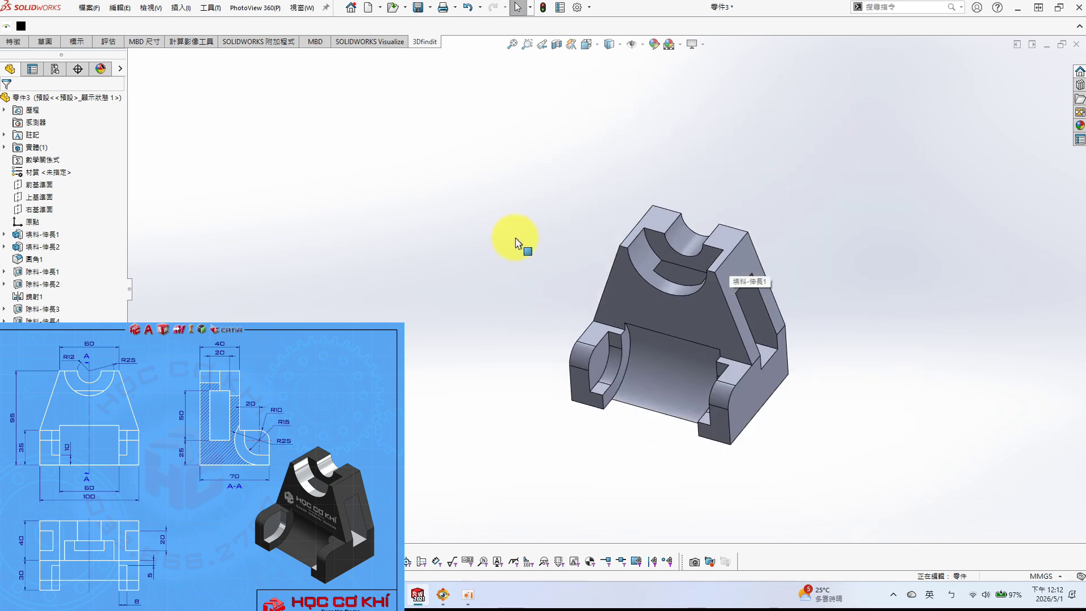
scroll(549, 359, "down", 1)
scroll(635, 485, "down", 1)
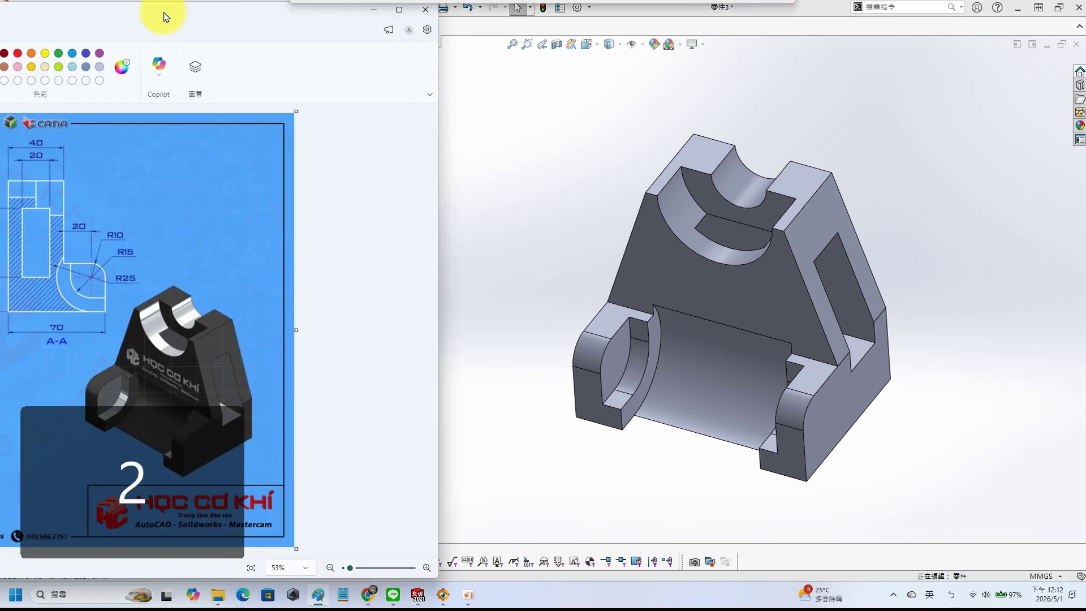
left_click_drag(165, 17, 284, 10)
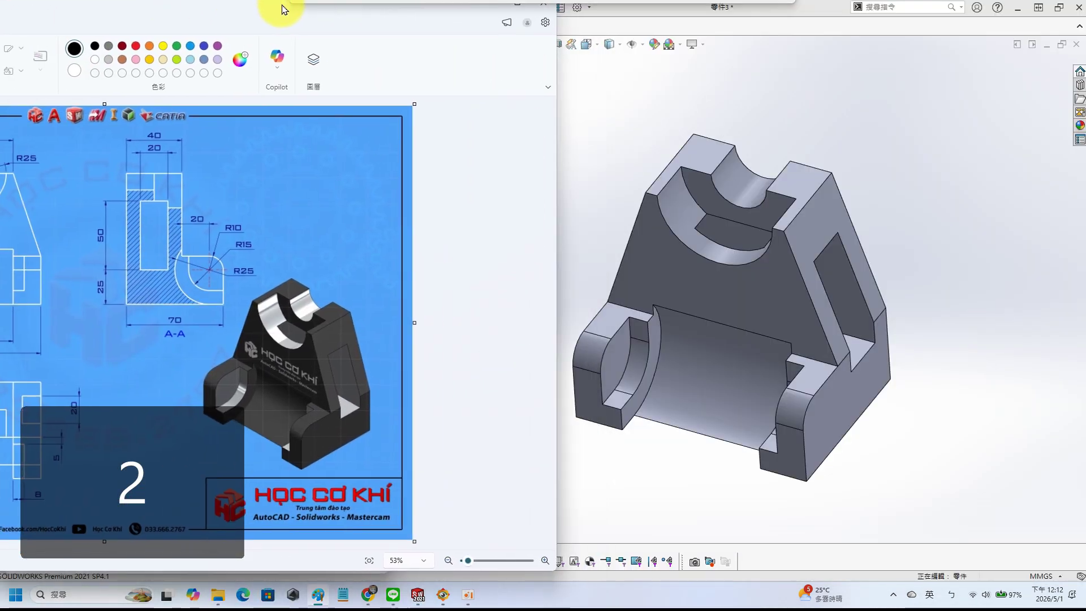
key("super+Left")
left_click(274, 12)
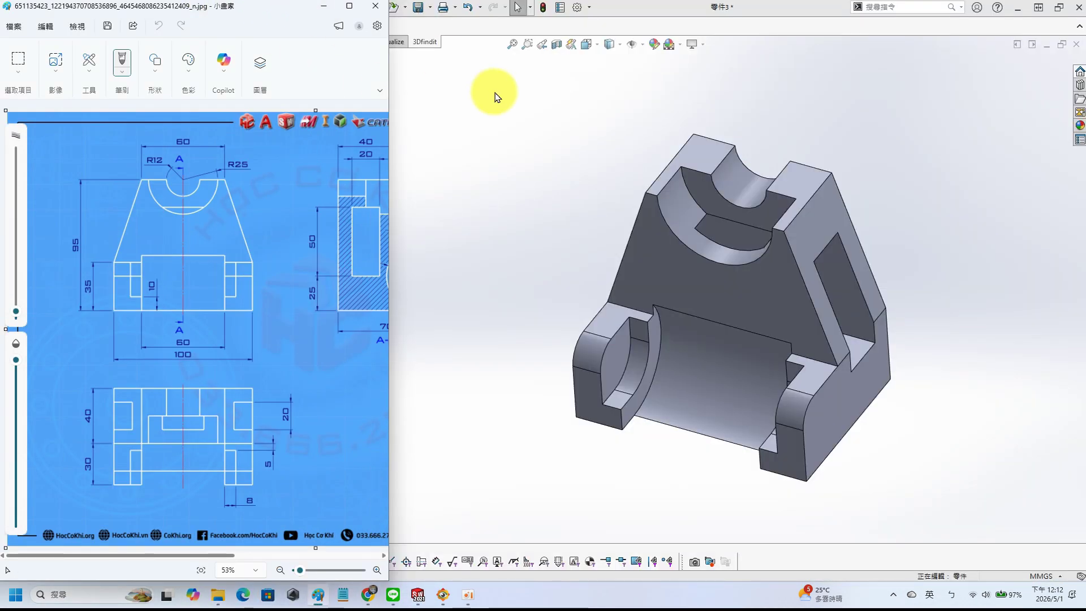
left_click(408, 385)
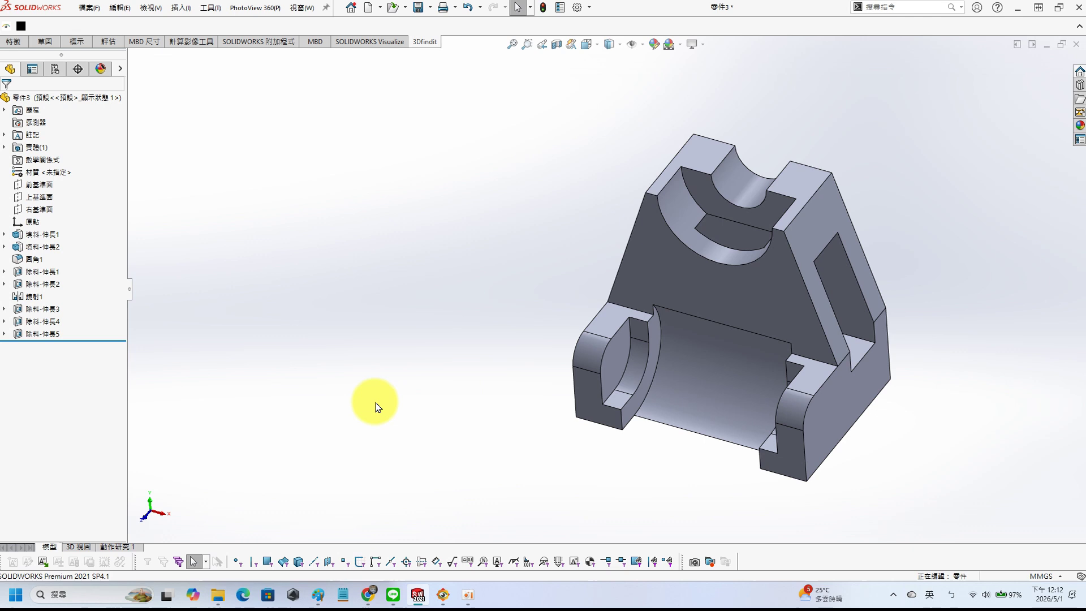
left_click(318, 594)
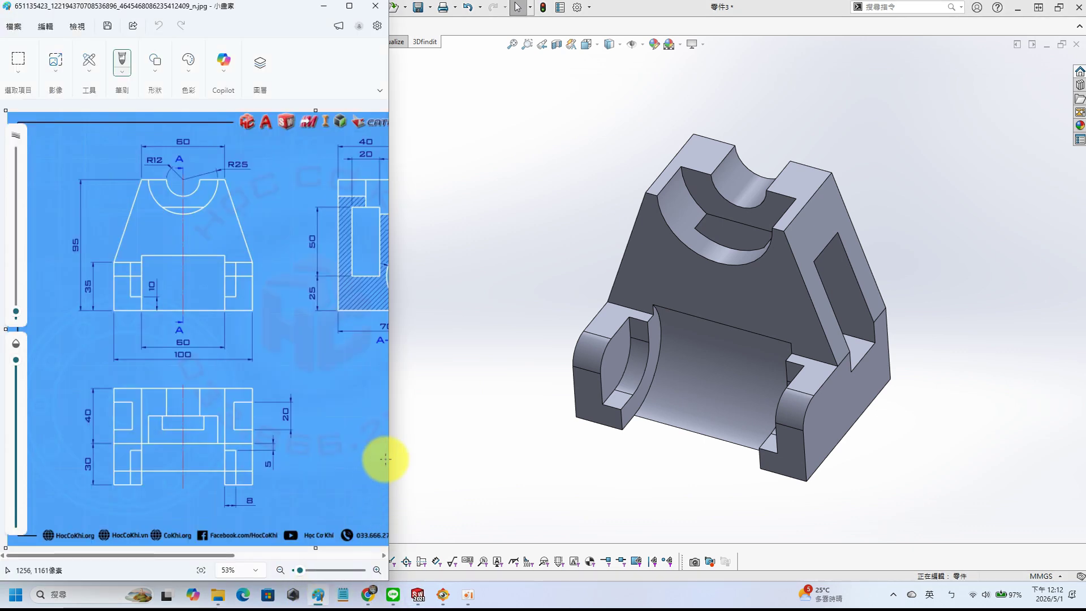
left_click_drag(389, 455, 492, 454)
left_click_drag(316, 555, 475, 556)
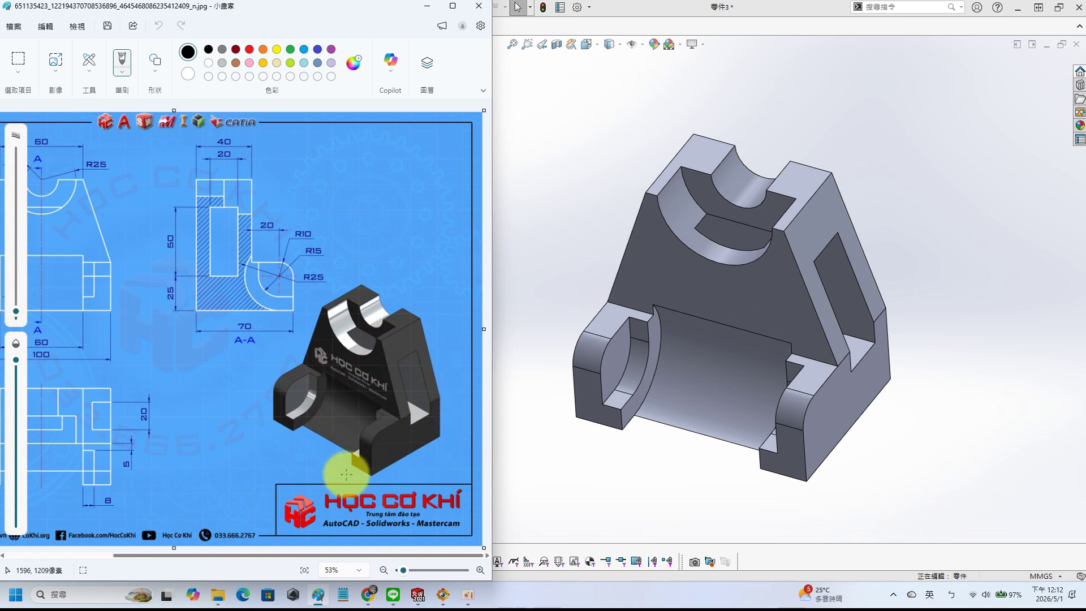
left_click(585, 470)
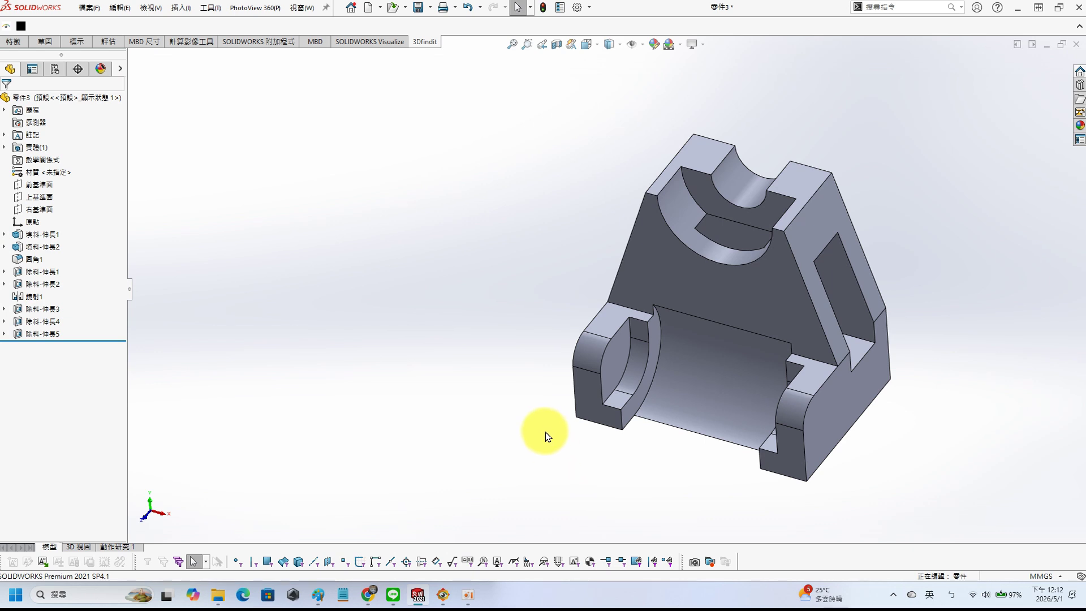
- Save the part as 1 in the 2026-05-01 folder under Youtube video
key("ctrl+s")
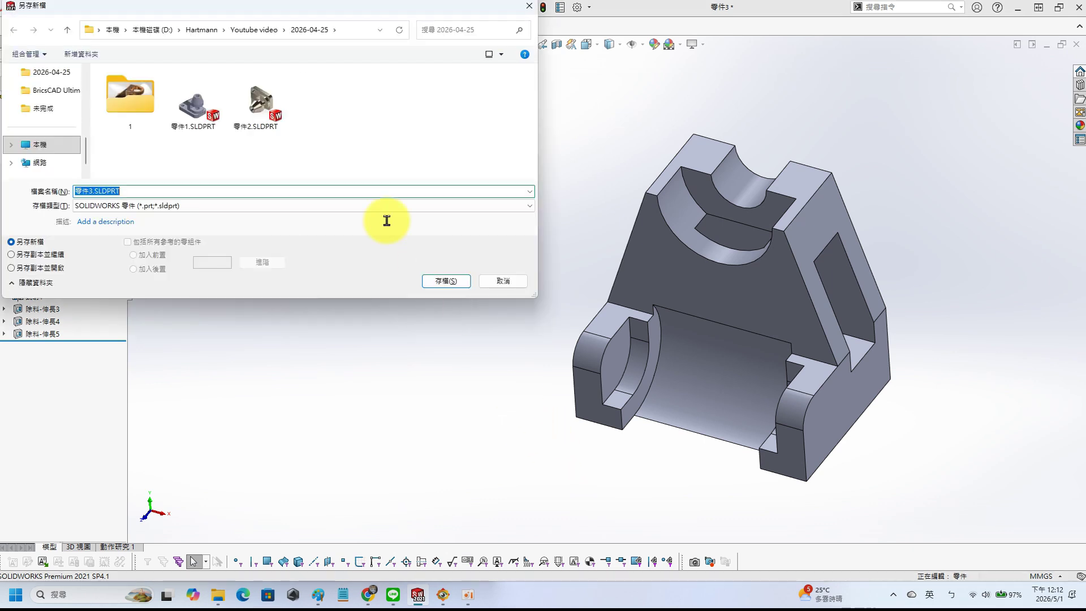
left_click(240, 30)
double_click(134, 88)
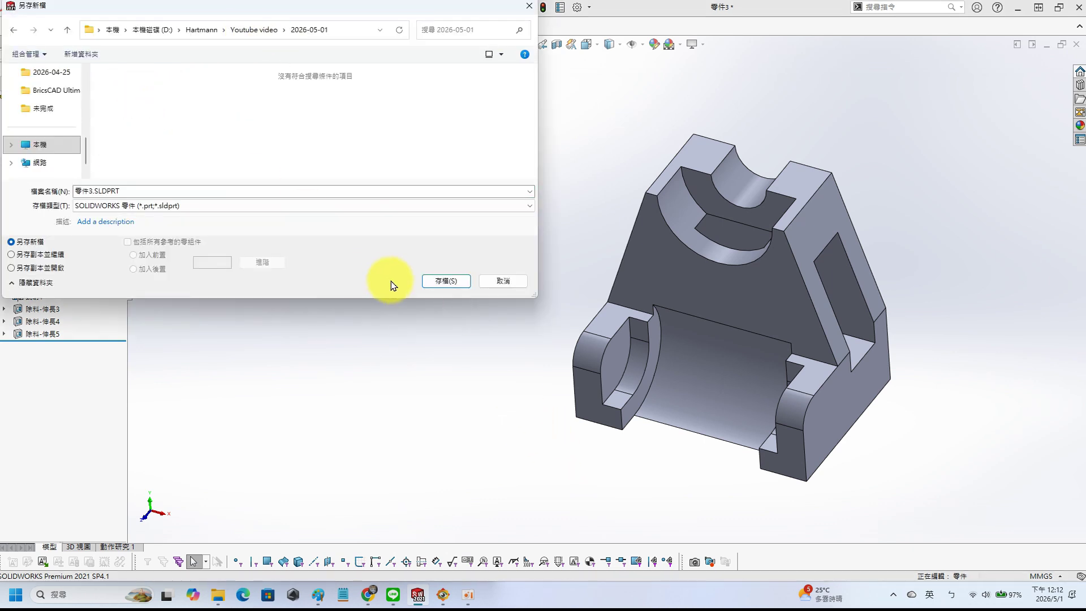
type("1")
key("Return")
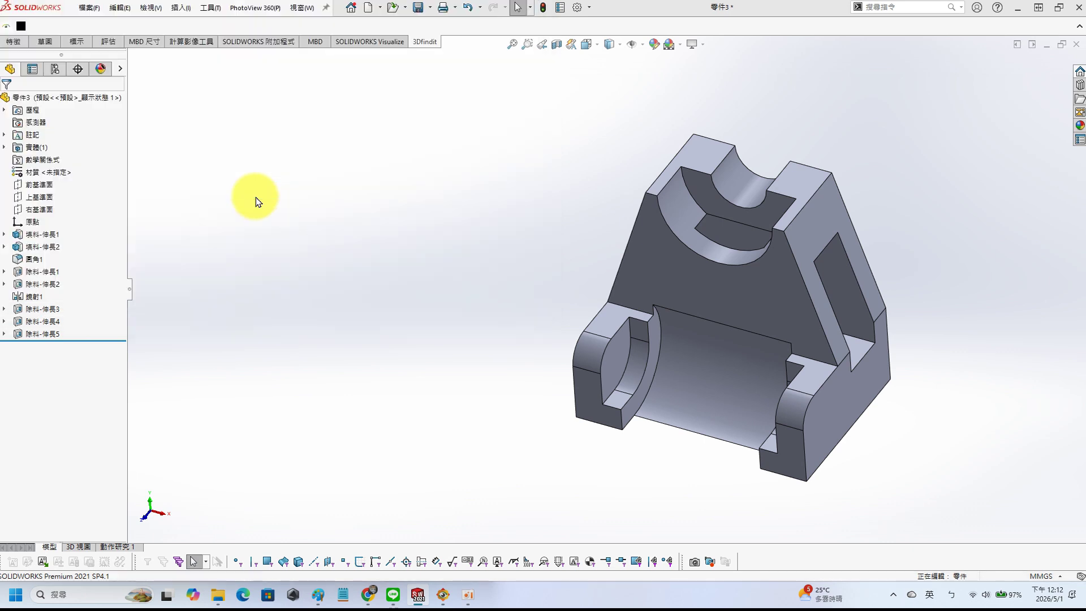